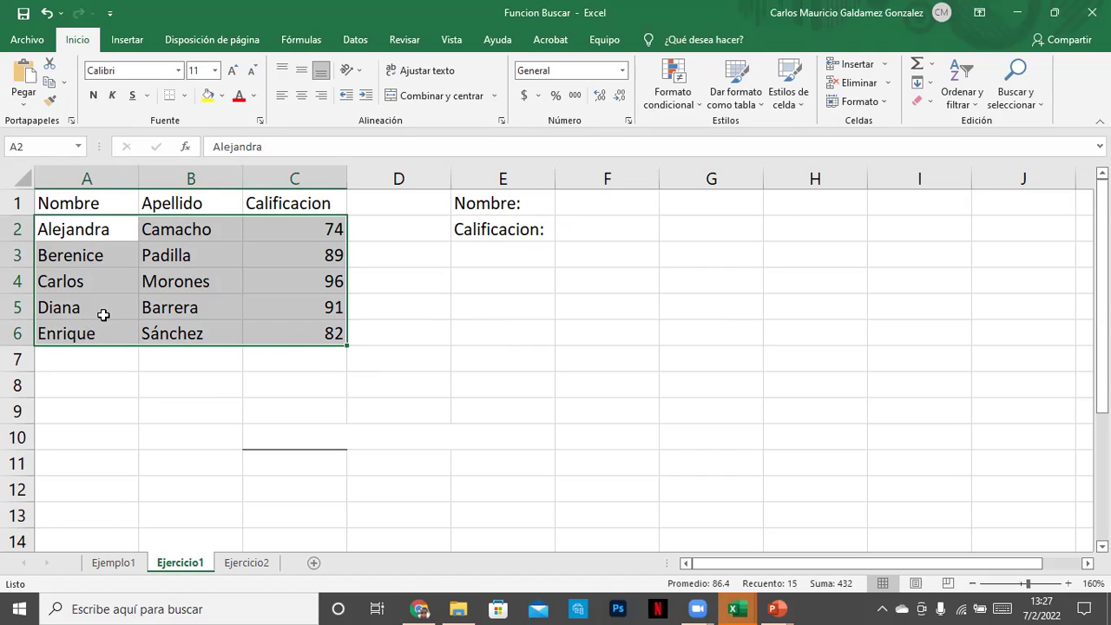
left_click(168, 288)
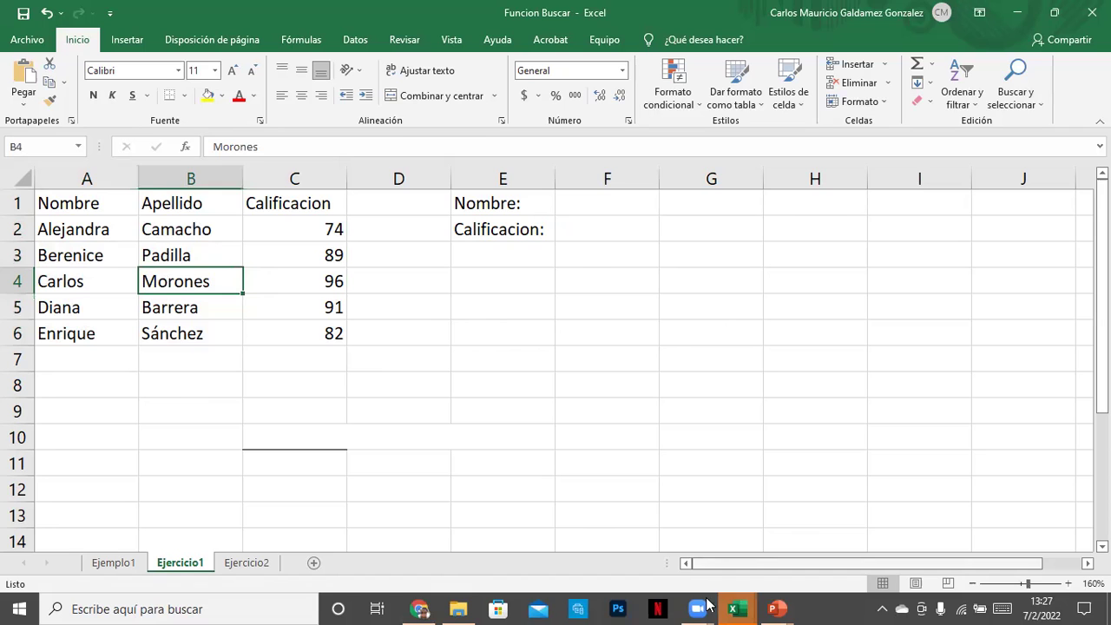
mouse_move(728, 605)
left_click(697, 543)
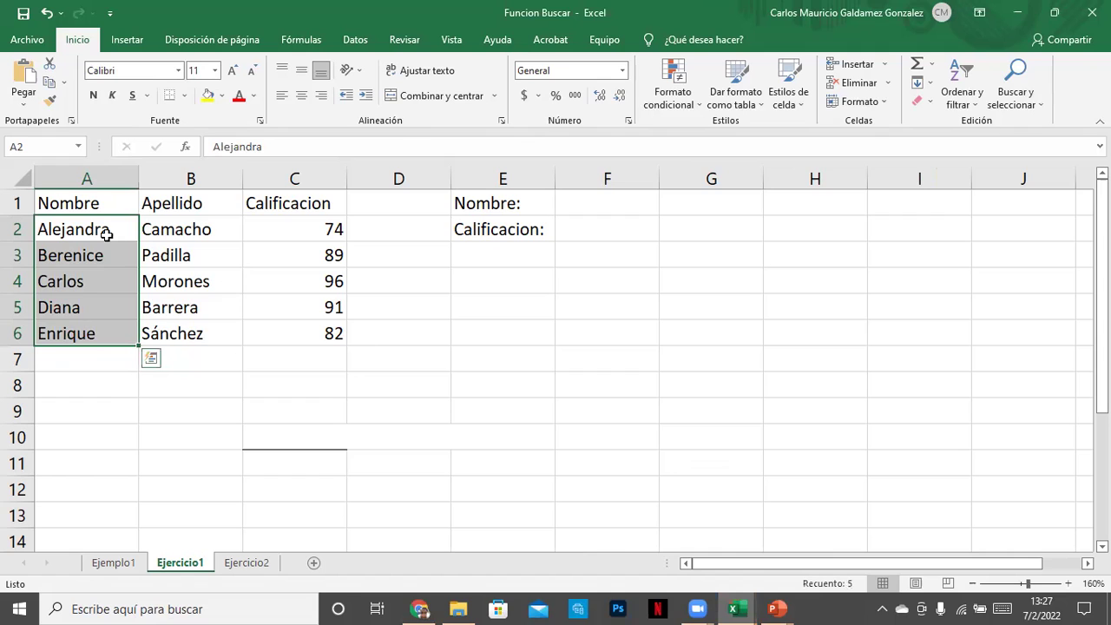
left_click(65, 232)
left_click_drag(65, 232, 256, 341)
left_click(272, 338)
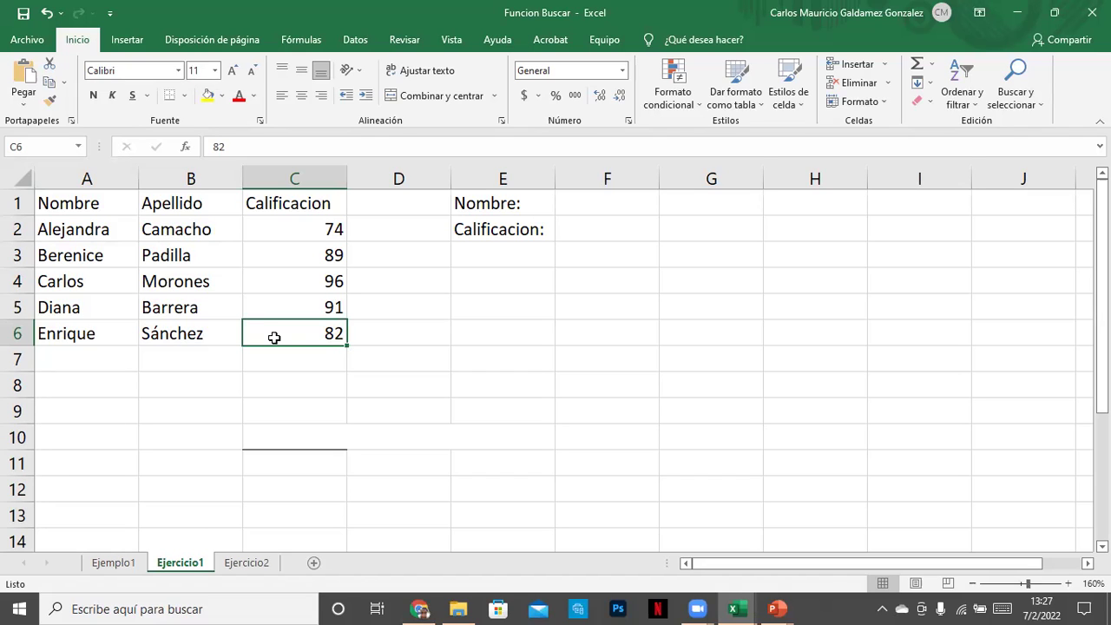
left_click(590, 228)
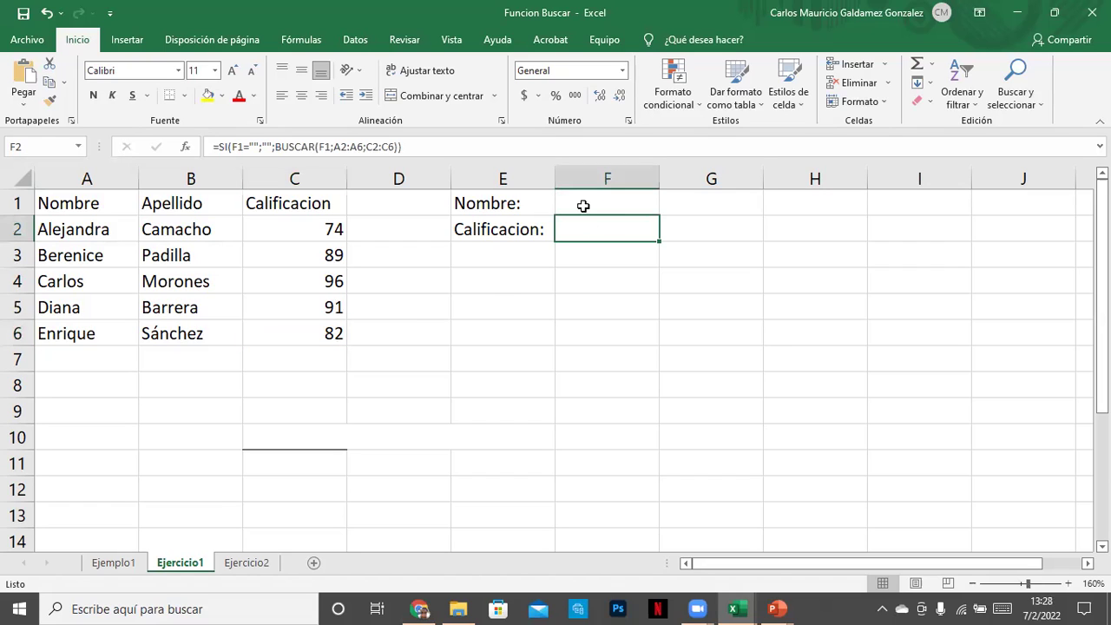
left_click(580, 205)
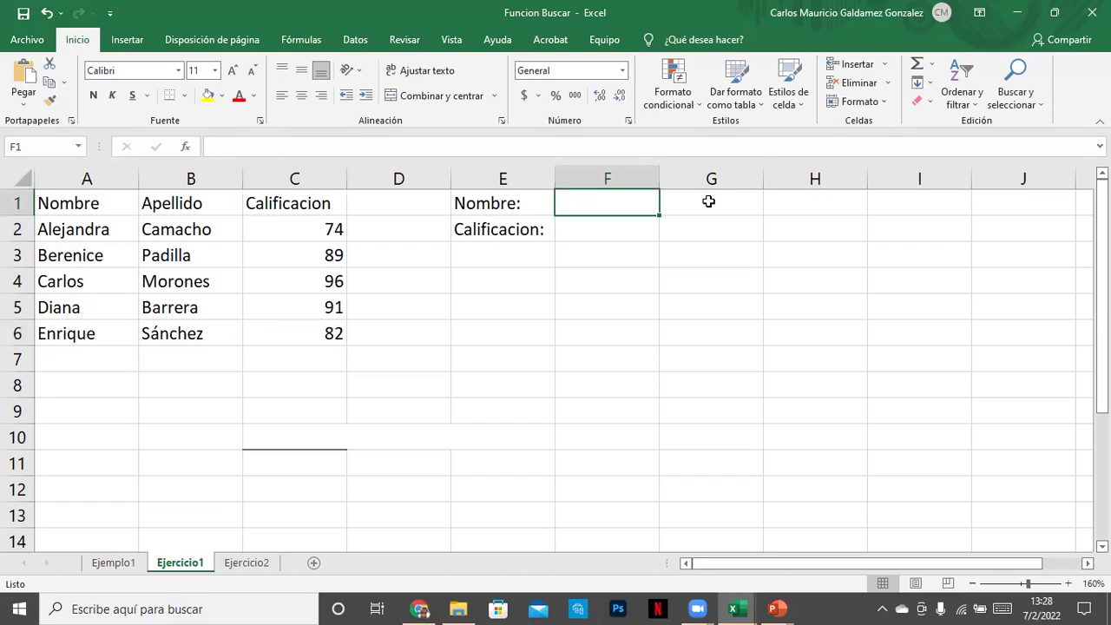
left_click(93, 281)
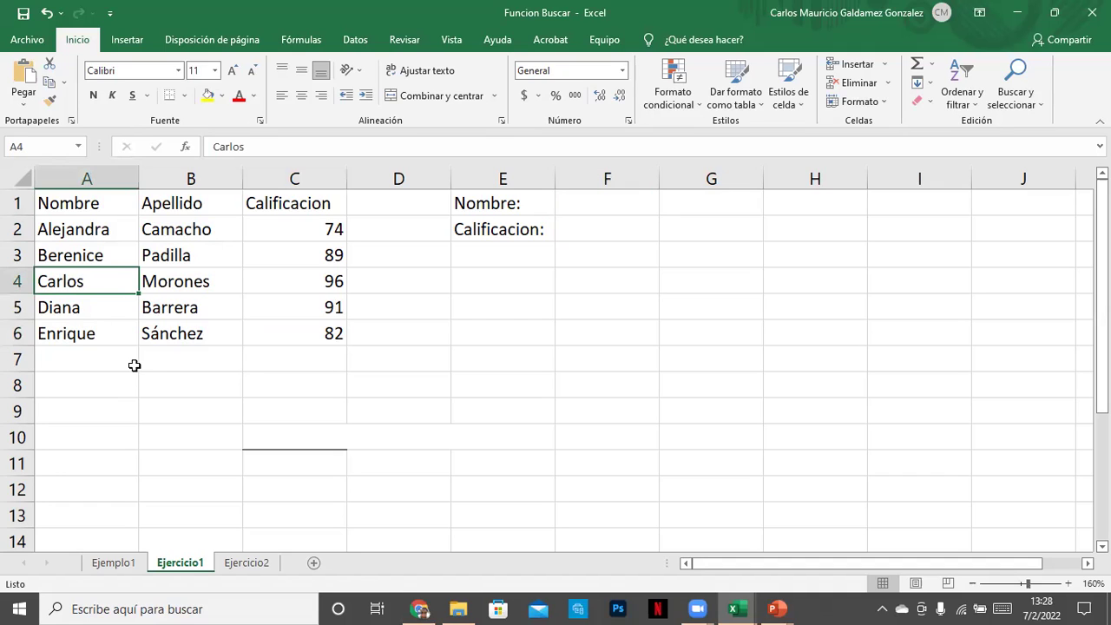
left_click(608, 205)
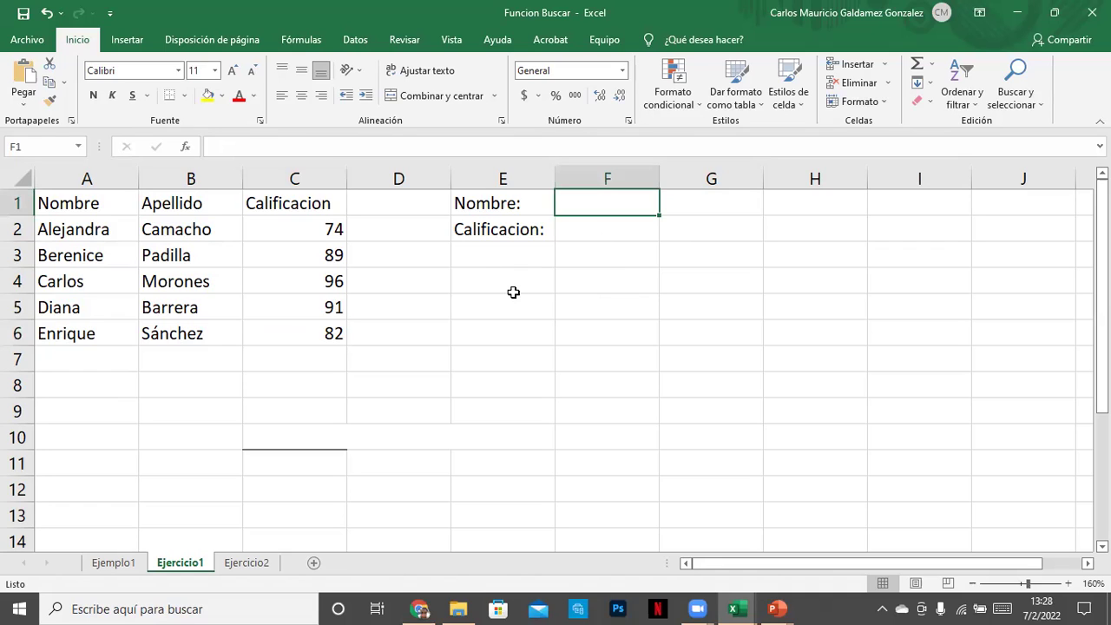
left_click(564, 253)
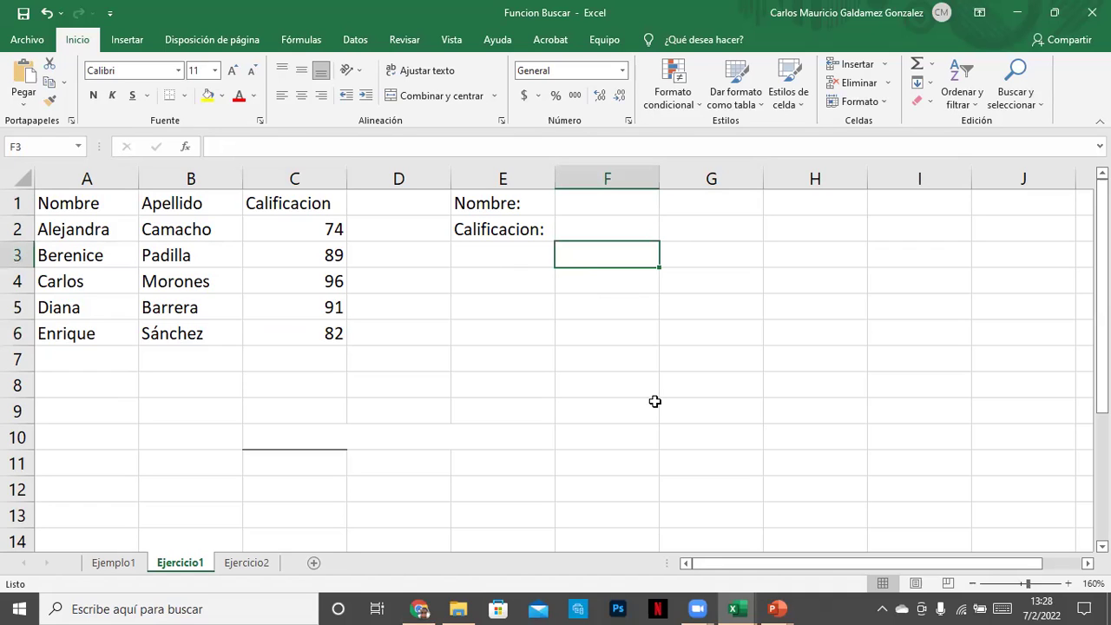
left_click_drag(82, 228, 95, 340)
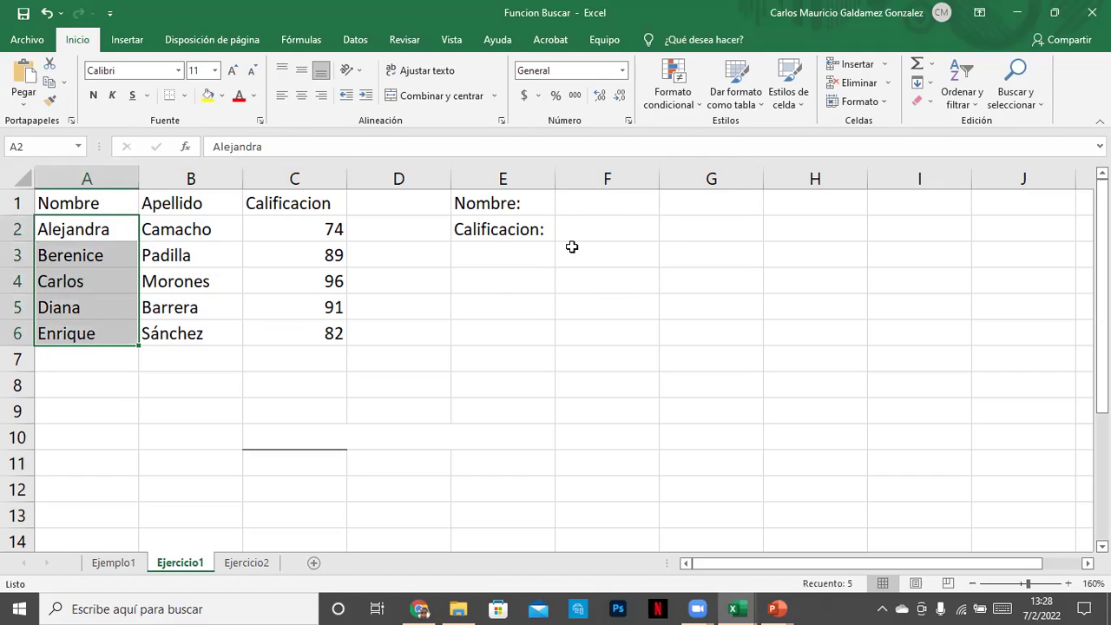
left_click(518, 202)
left_click_drag(298, 228, 307, 332)
left_click(595, 252)
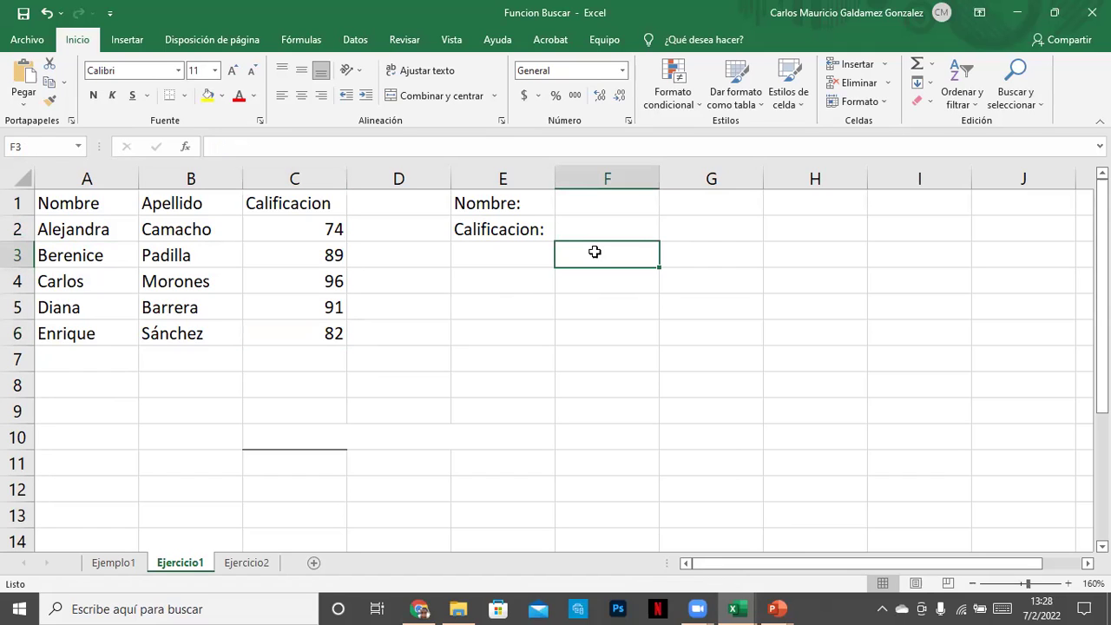
Start =BUSCAR( in F3 with the name cell F1 as the lookup value
type("=")
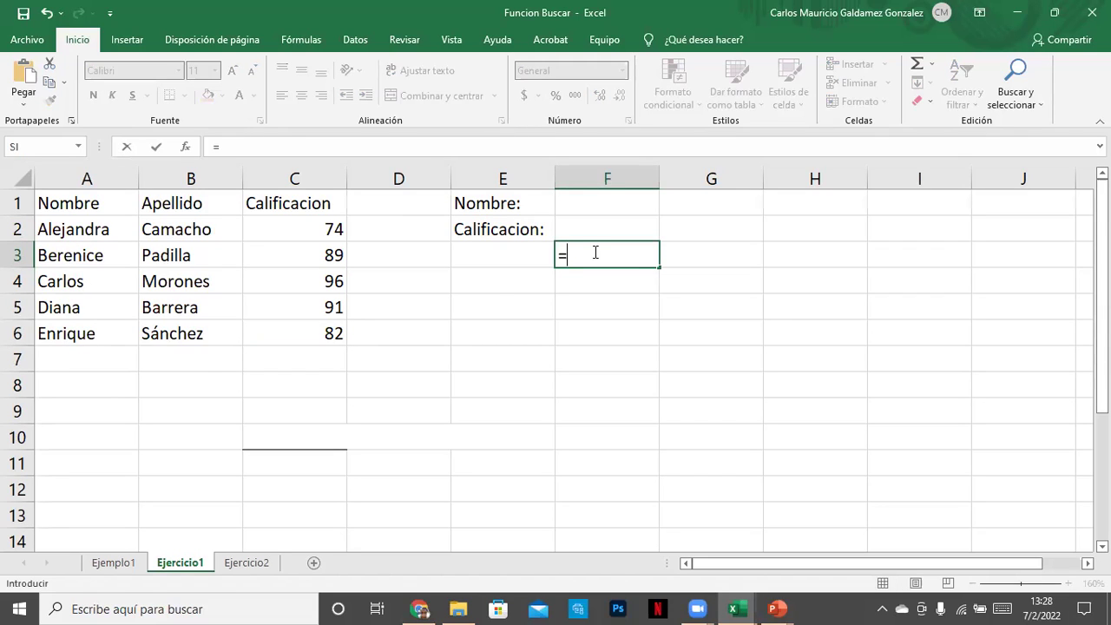
type("BUSCAR(")
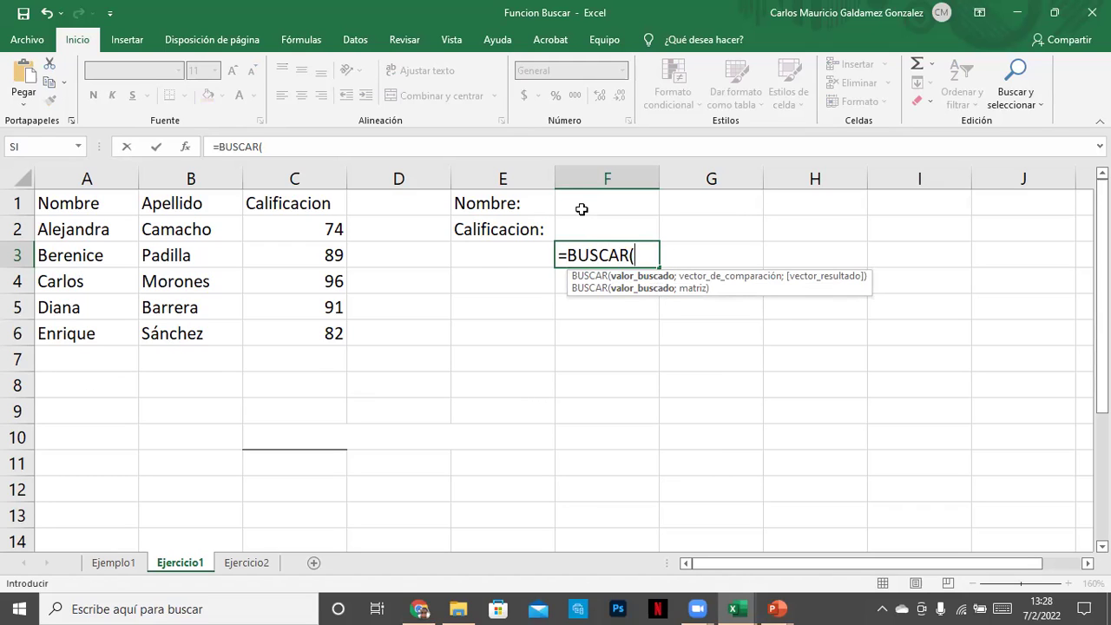
left_click(582, 209)
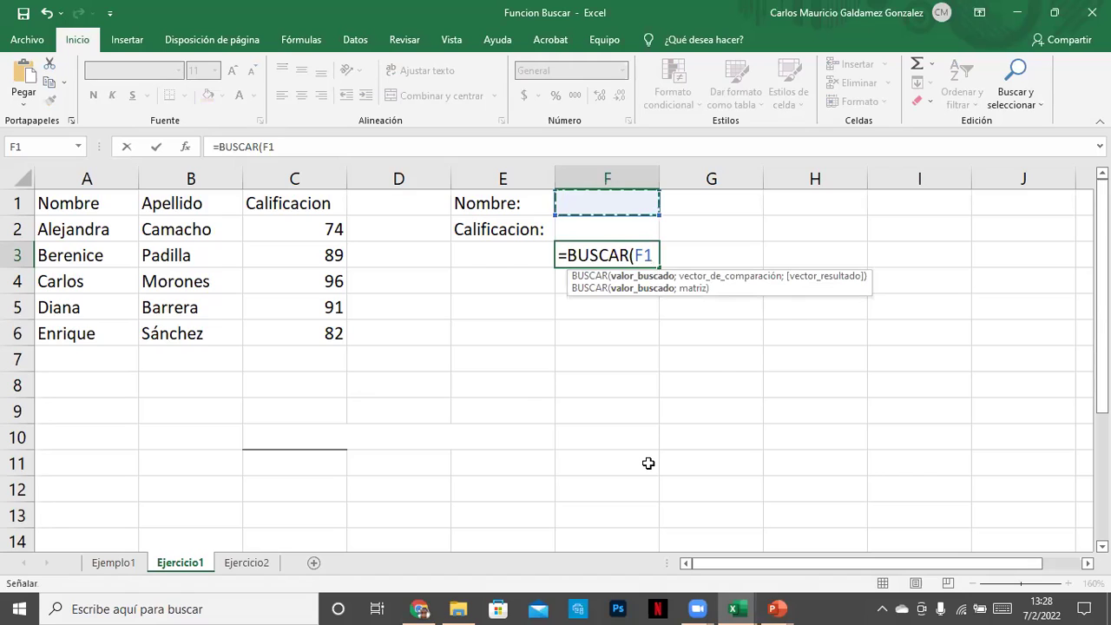
type(";")
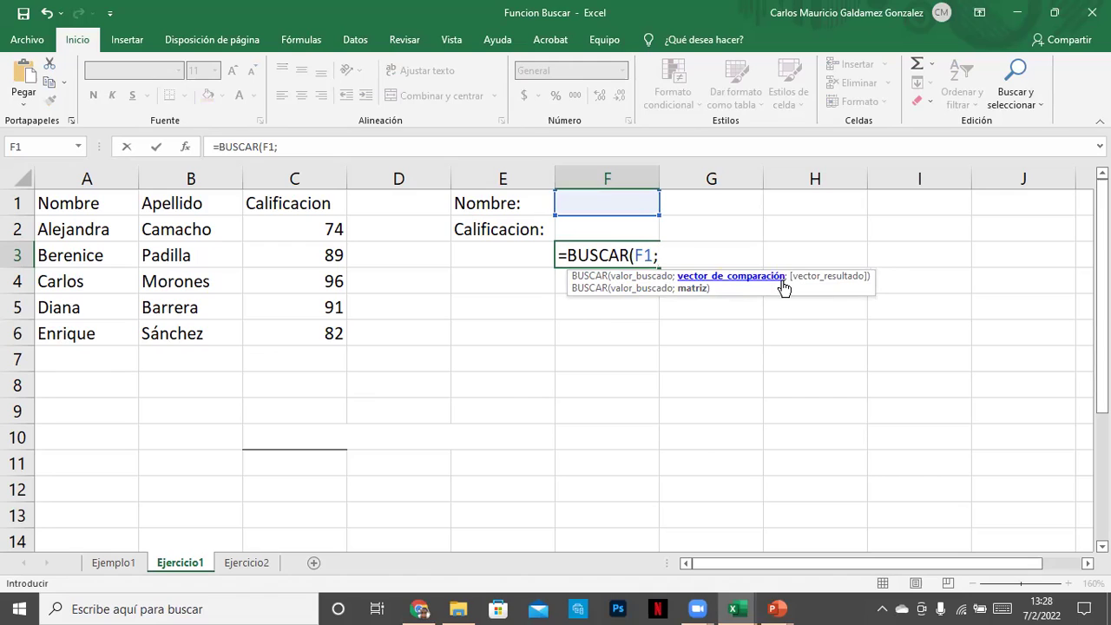
Fix the separator after F1 and re-point the first argument to F1
key("BackSpace")
type(",")
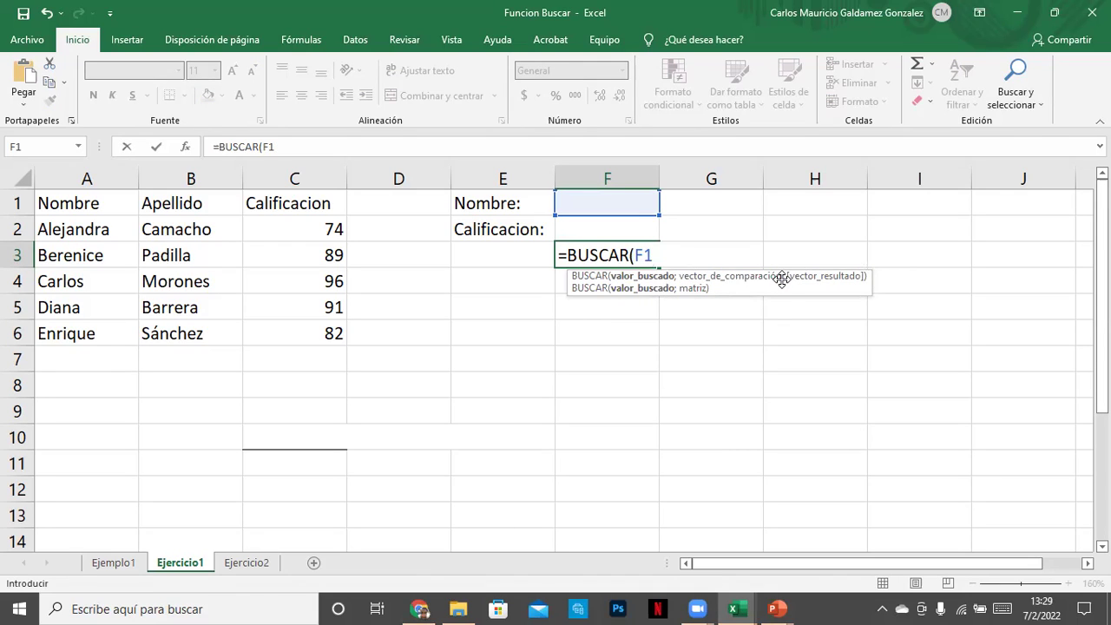
type(";")
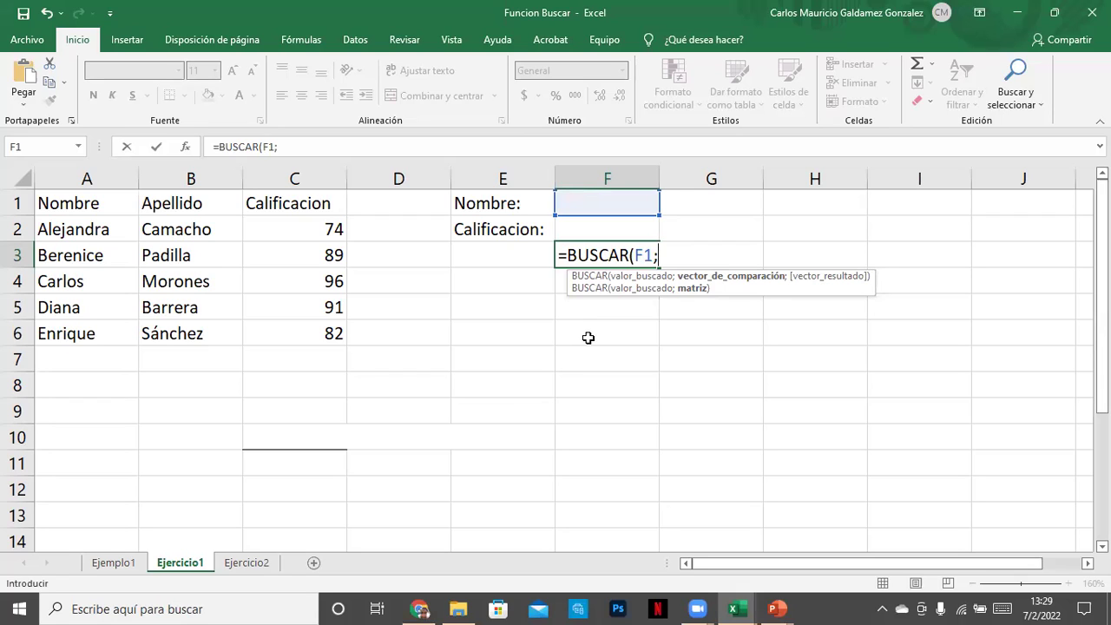
double_click(640, 255)
left_click(602, 207)
left_click(664, 254)
Finish F3 as =BUSCAR(F1;A2:A6;C2:C6), using names A2:A6 and grades C2:C6
left_click(666, 256)
left_click_drag(87, 231, 90, 328)
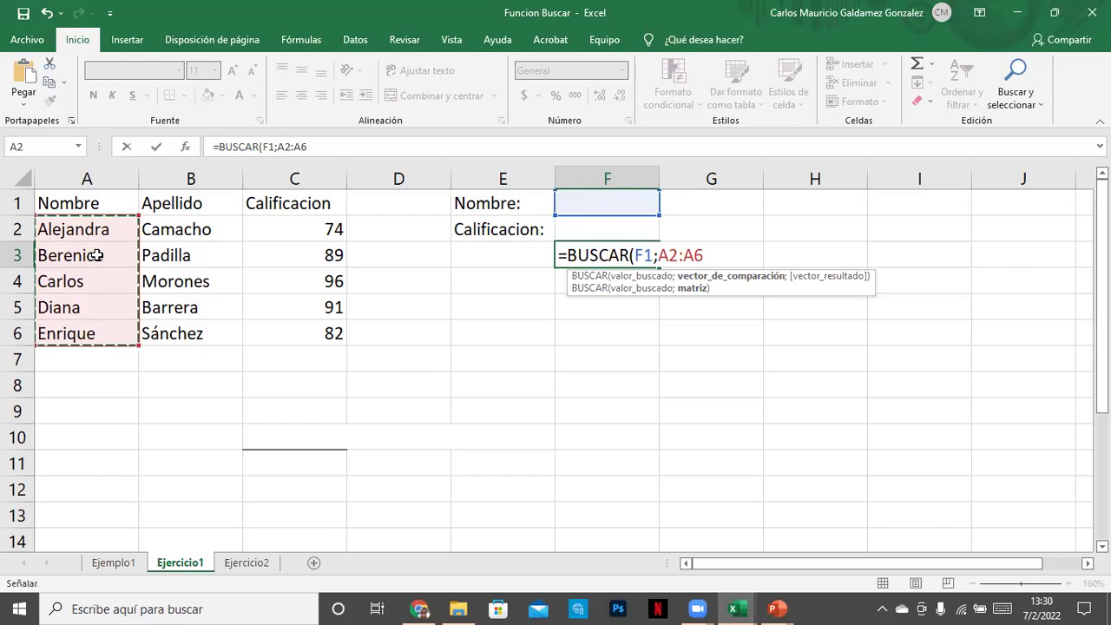
type(";")
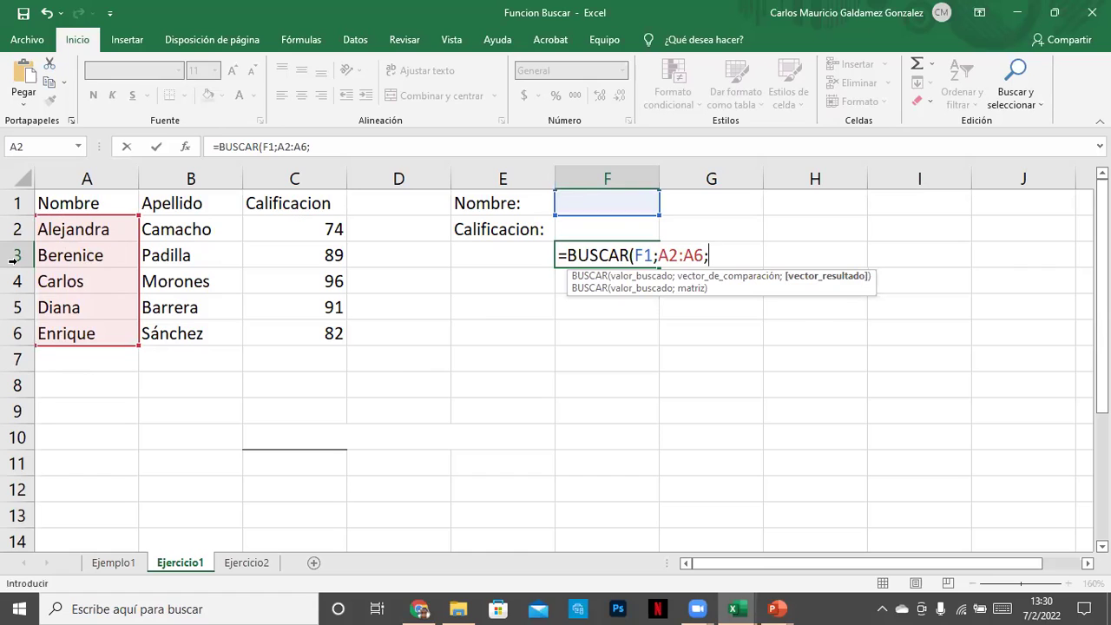
left_click_drag(267, 226, 293, 332)
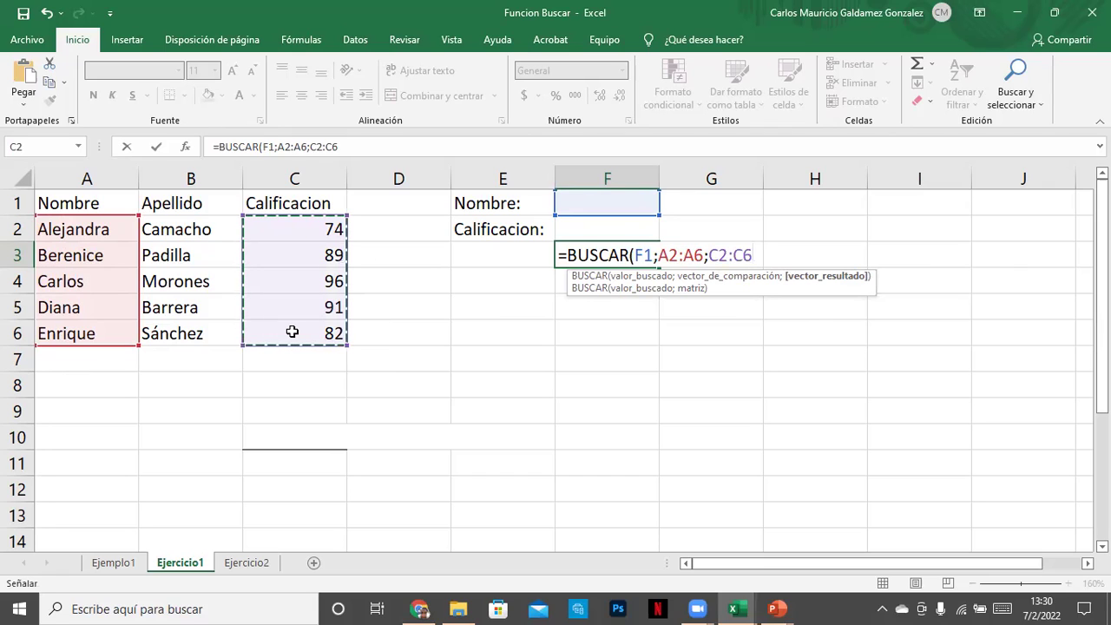
type(")")
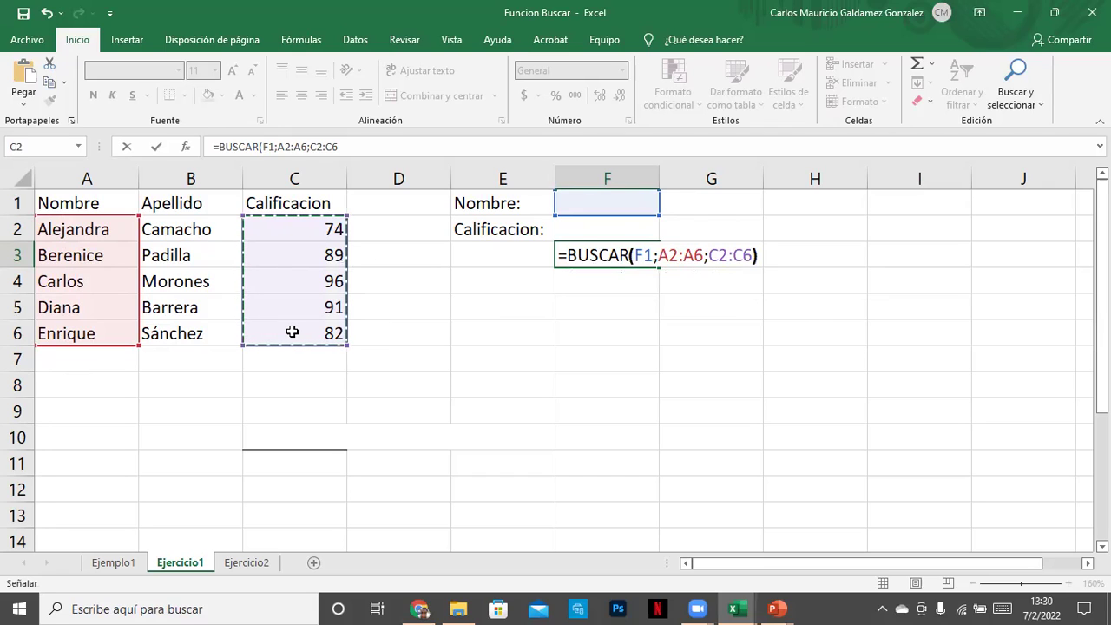
key("Return")
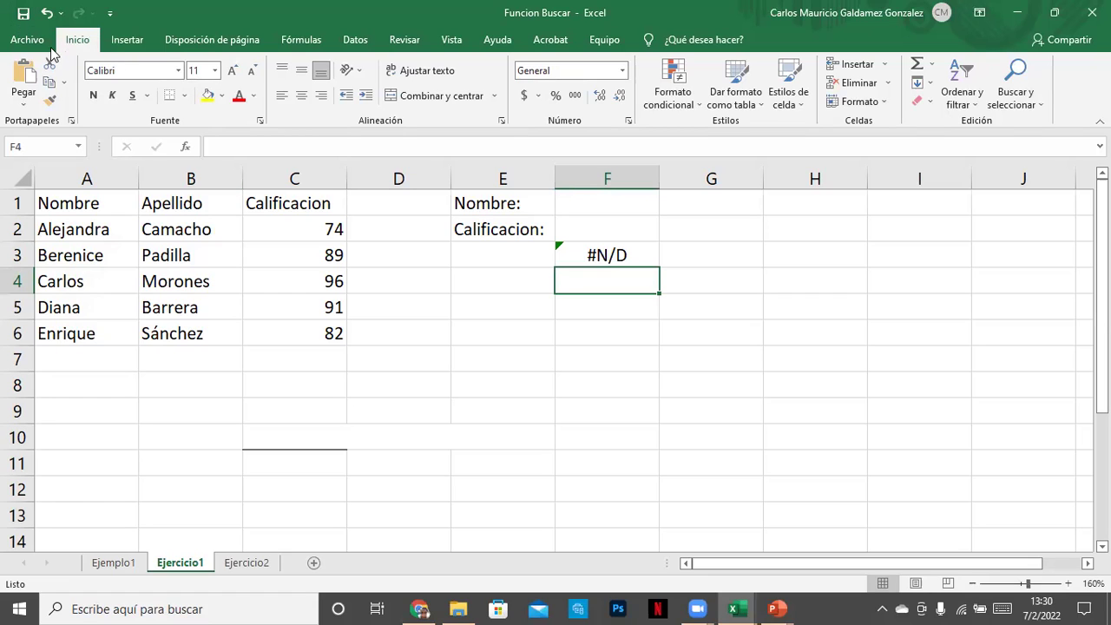
Inspect F3's #N/D BUSCAR formula in the formula bar and re-commit it unchanged
left_click(110, 42)
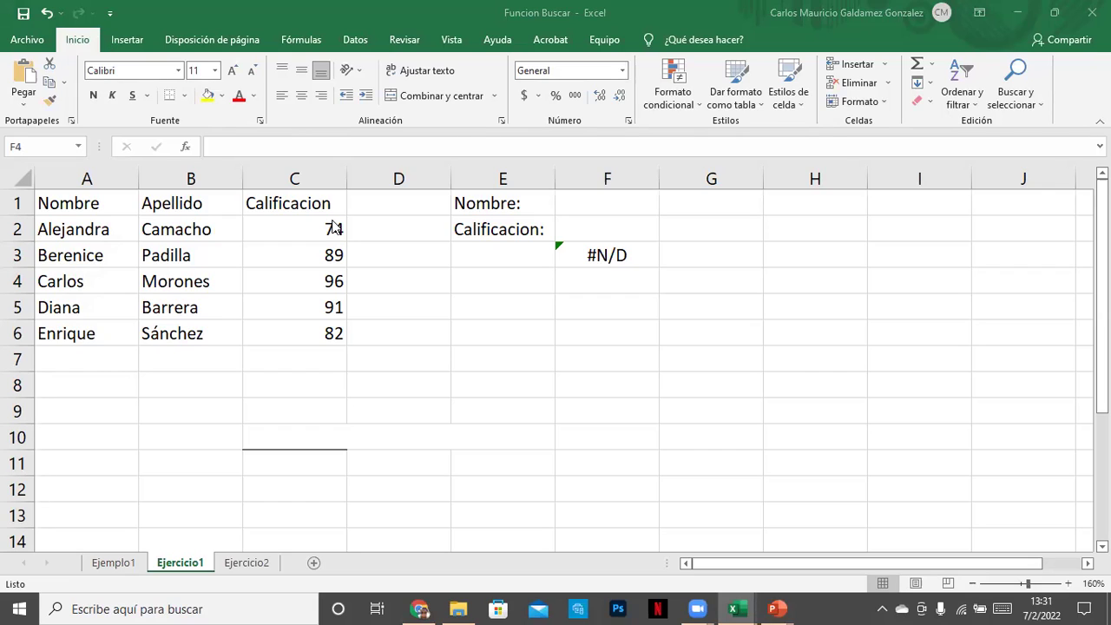
key("Escape")
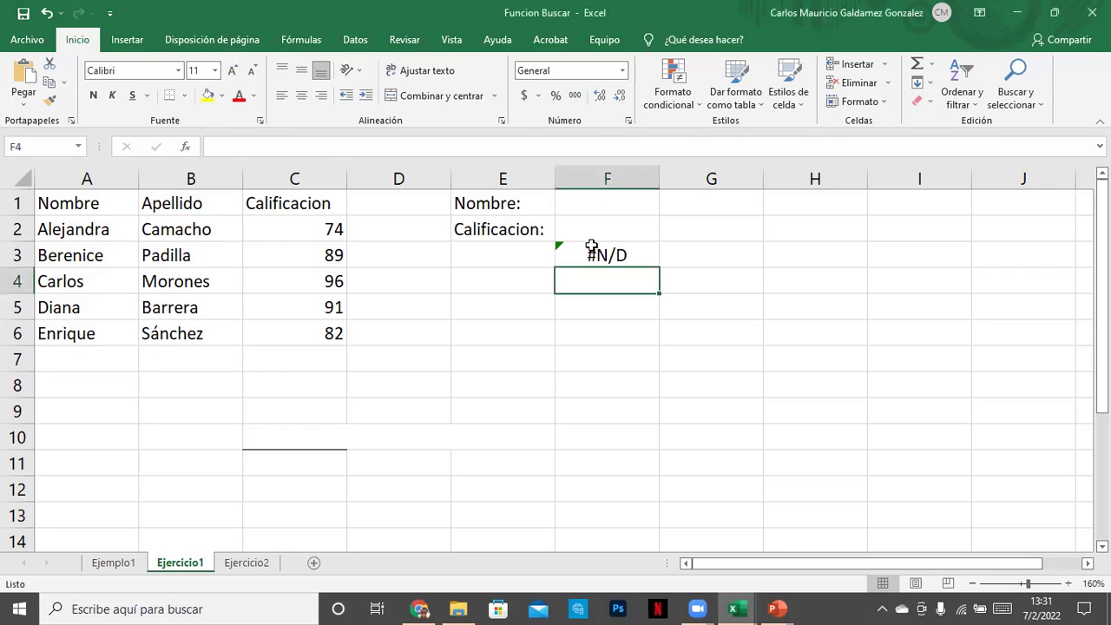
left_click(591, 247)
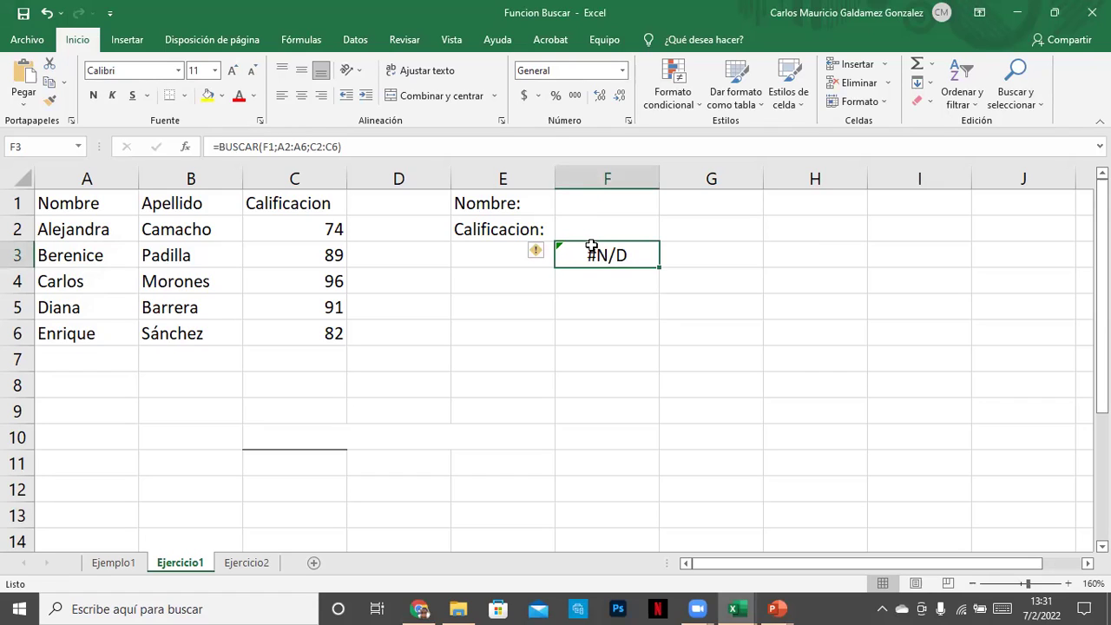
left_click(569, 199)
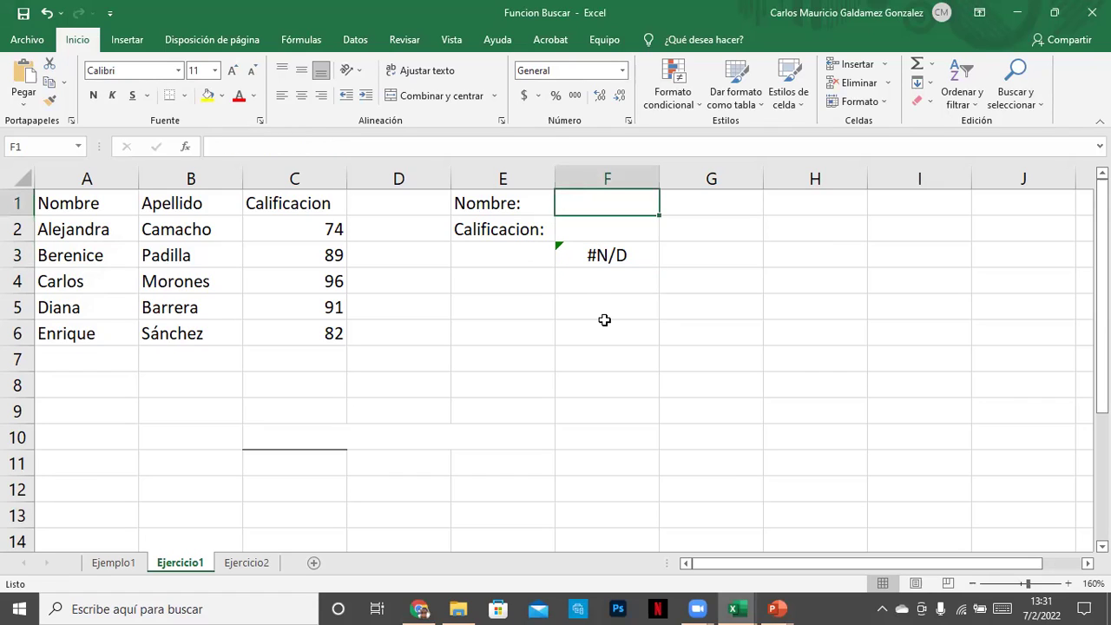
left_click(591, 259)
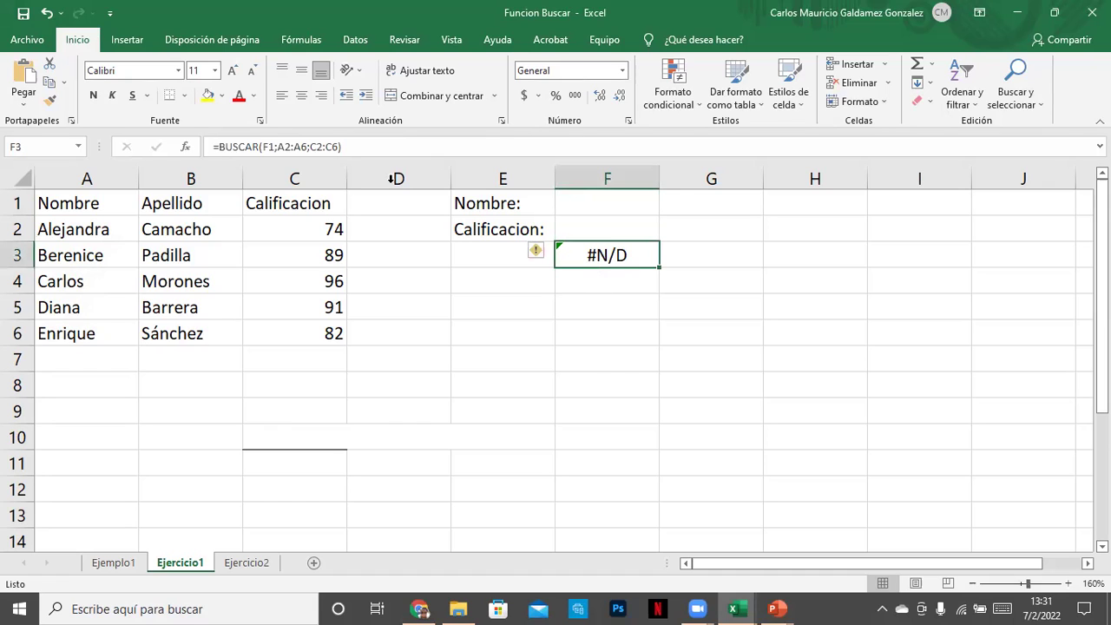
left_click(270, 149)
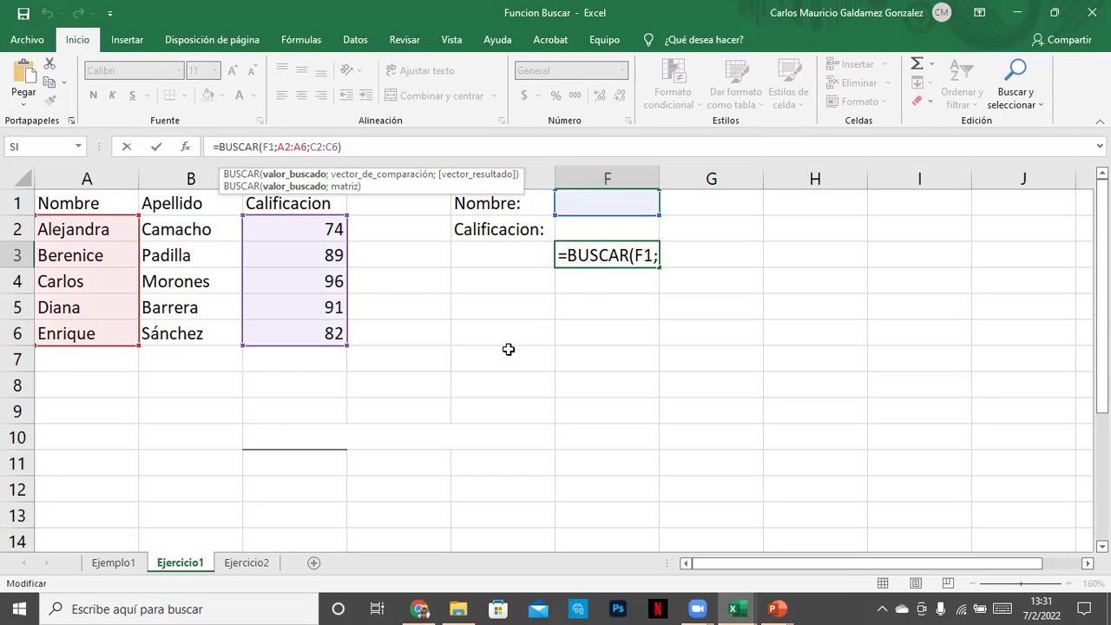
key("End")
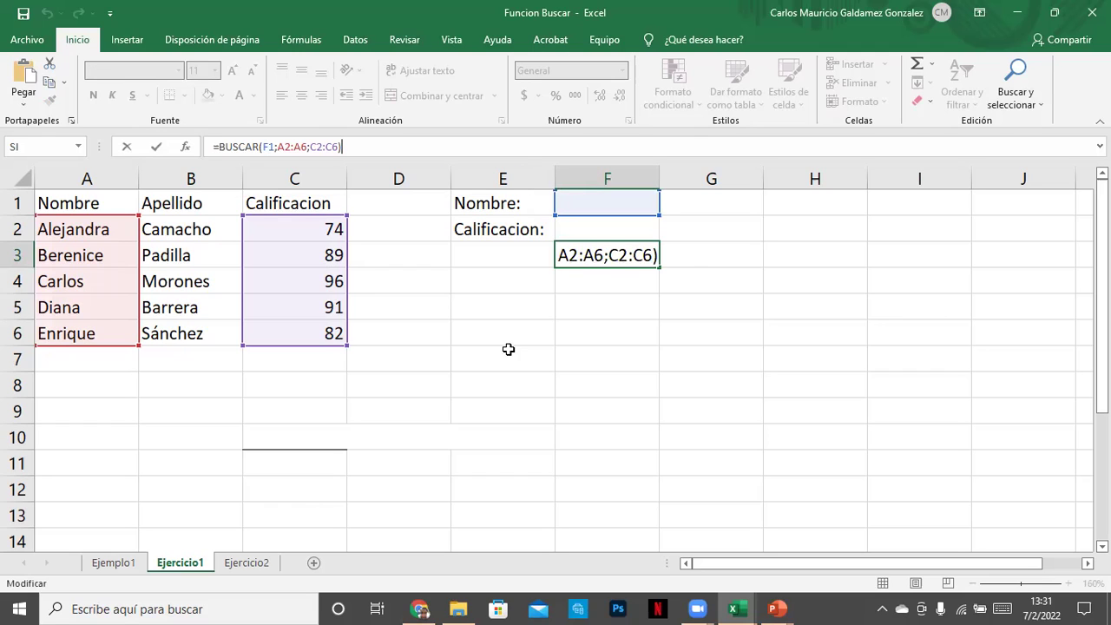
key("Return")
Enter a listed student's name in F1 so F2 and F3 return 91
key("Up")
key("Up")
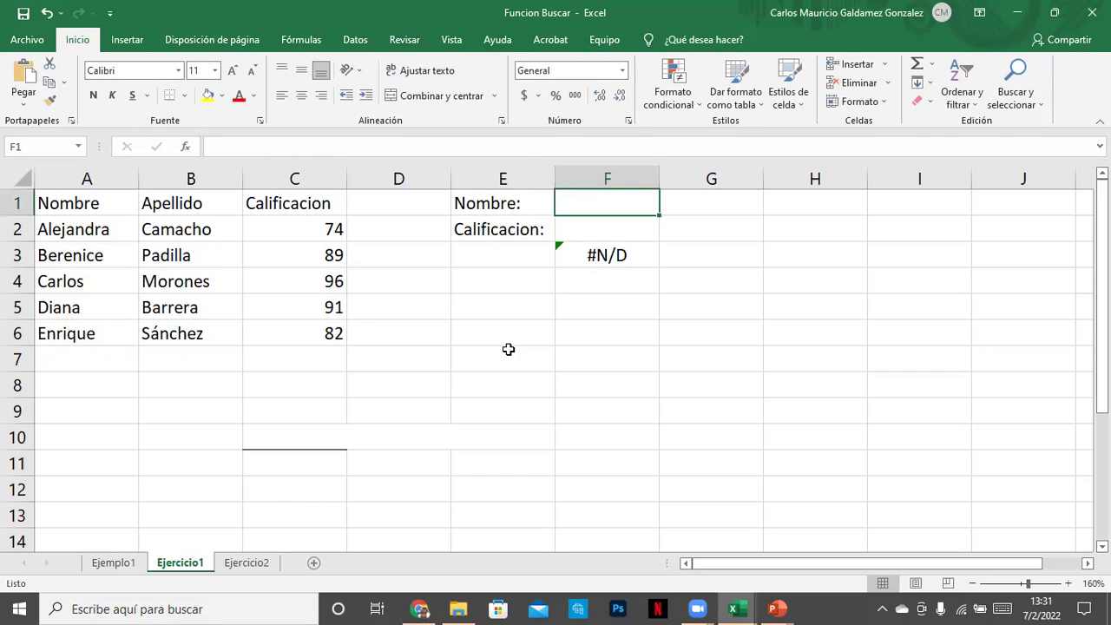
type("dIANA")
key("Return")
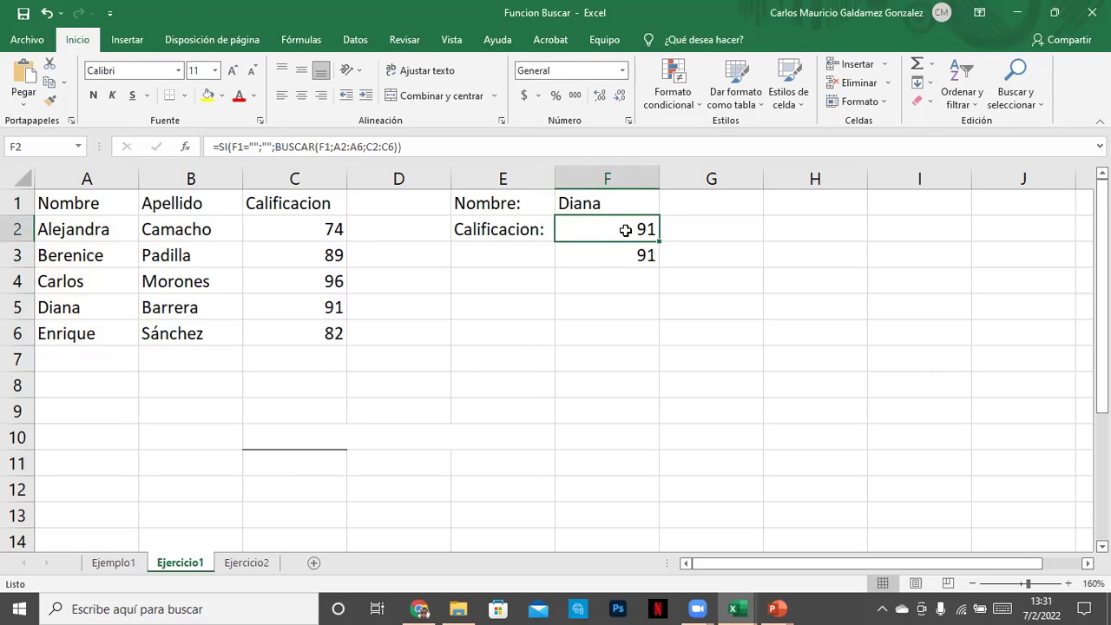
Re-enter the student's name in F1 in all caps, then all lowercase
left_click(590, 252)
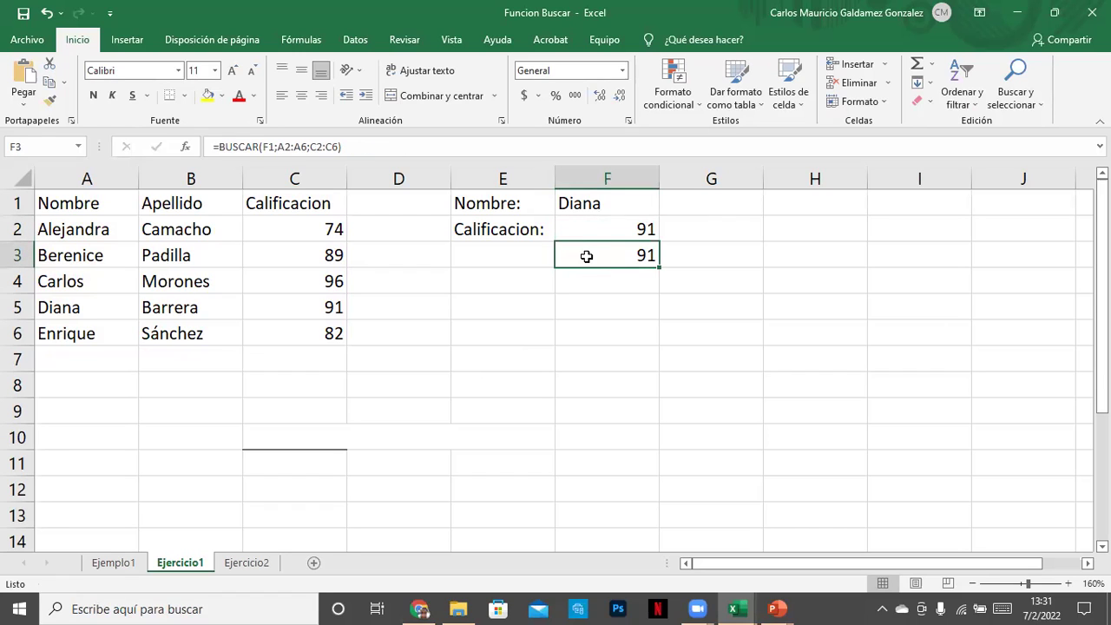
key("Up")
key("Up")
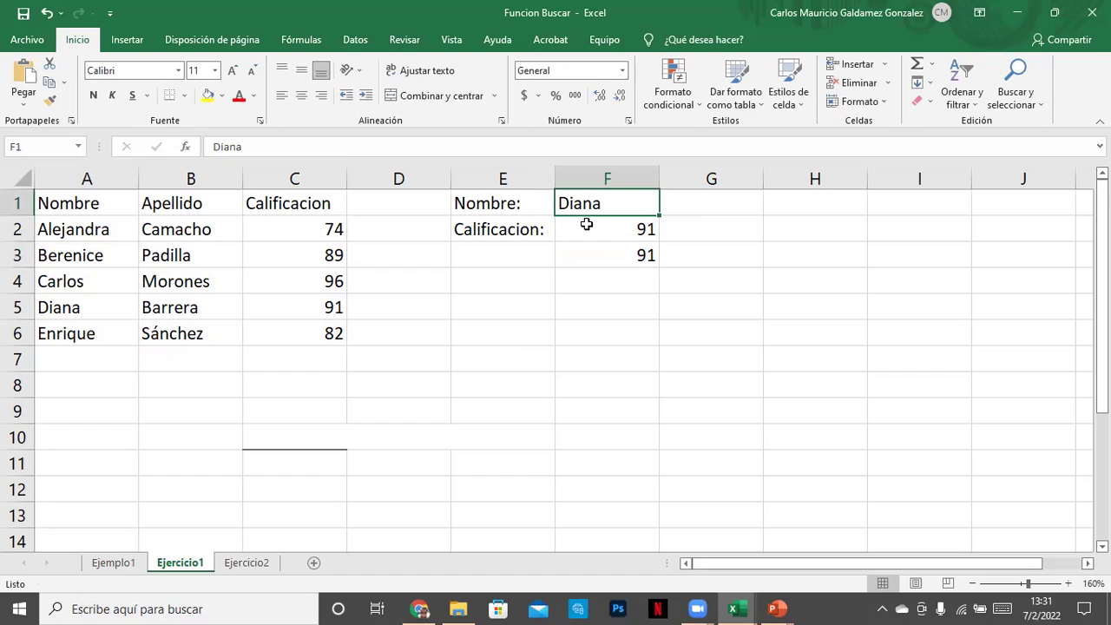
type("DINA")
key("BackSpace")
key("BackSpace")
type("ANA")
key("Return")
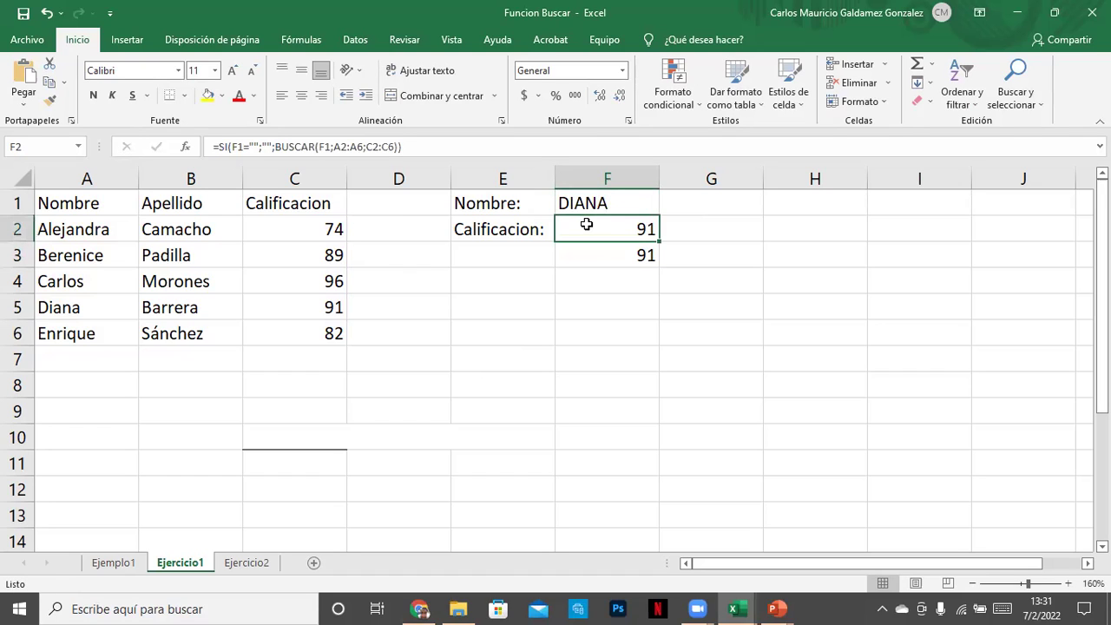
key("Up")
type("dinan")
key("BackSpace")
key("BackSpace")
key("BackSpace")
type("ana")
key("Return")
Test another lowercase name in F1, then clear F1 so F3 shows #N/D
key("Up")
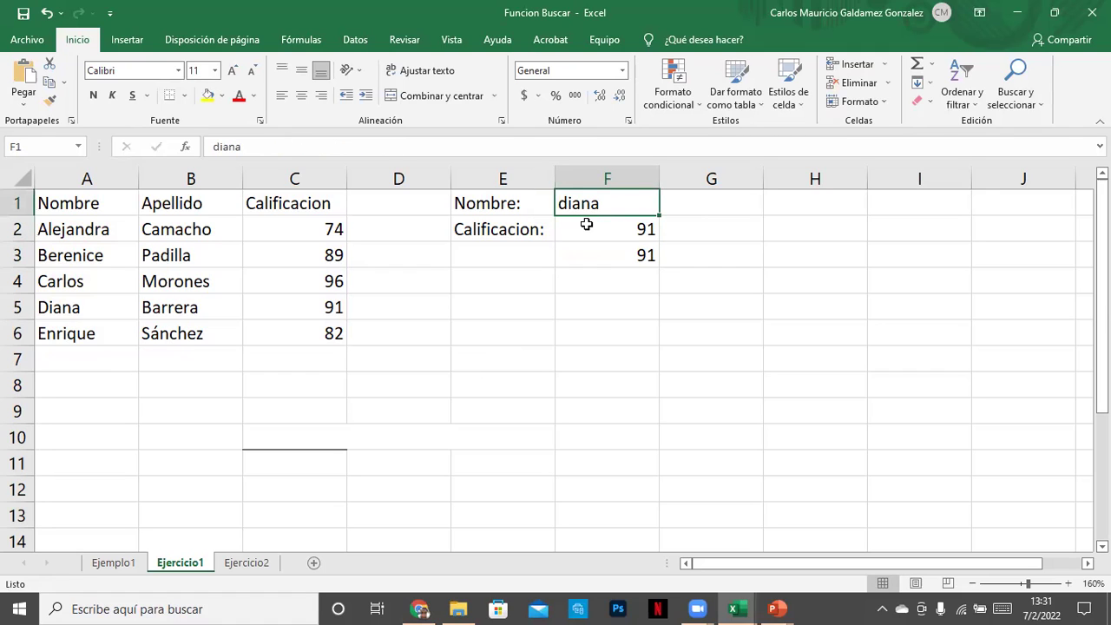
type("carlos")
key("Return")
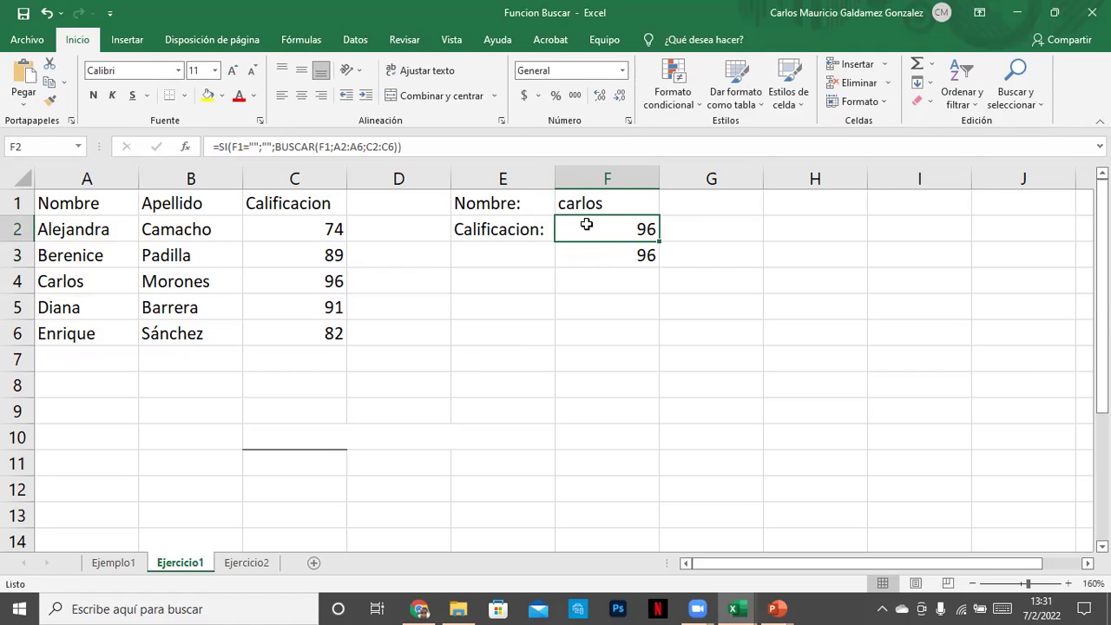
key("Down")
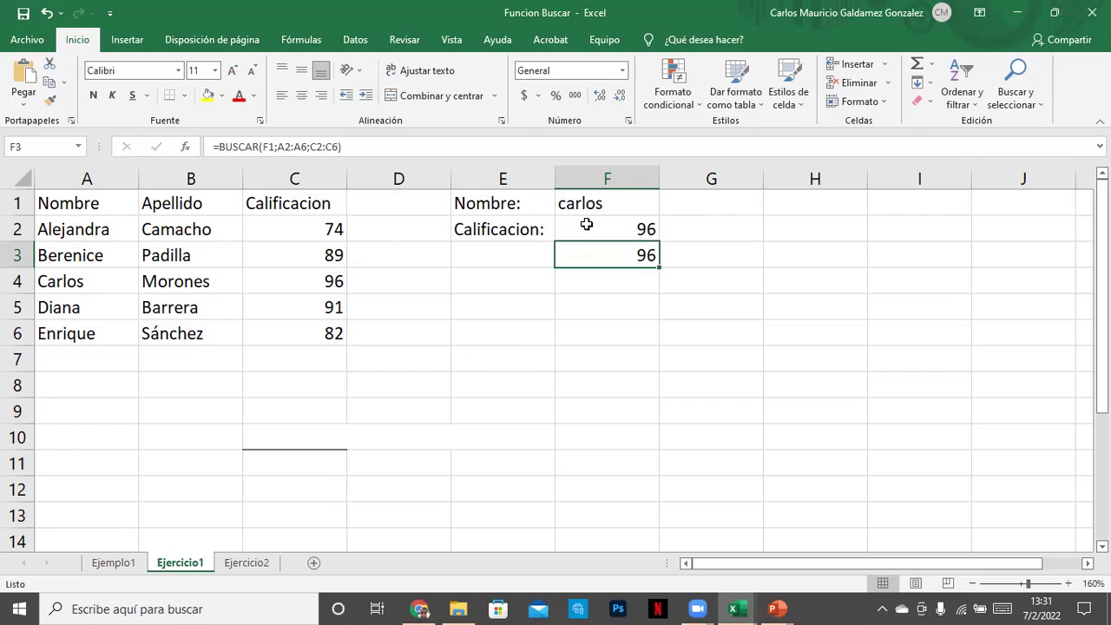
left_click(585, 205)
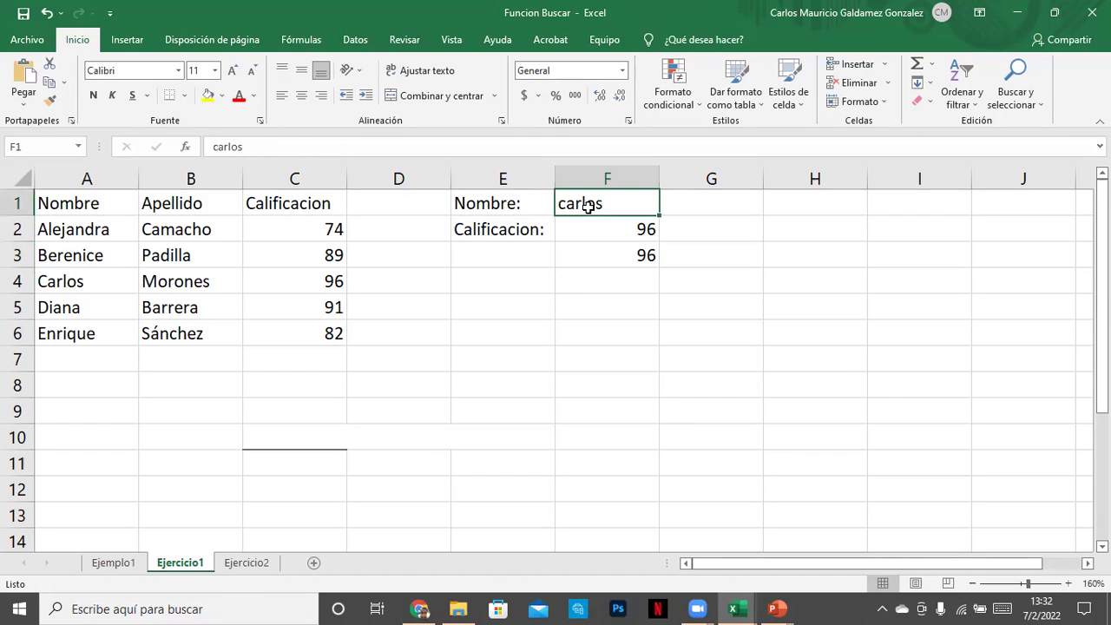
key("Delete")
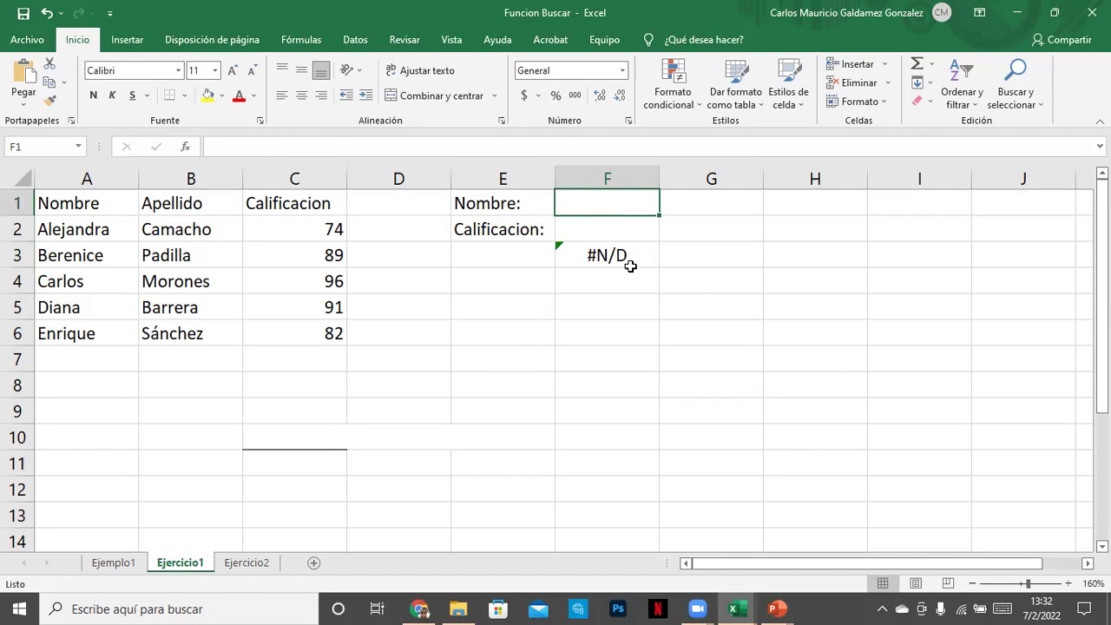
key("Down")
key("Down")
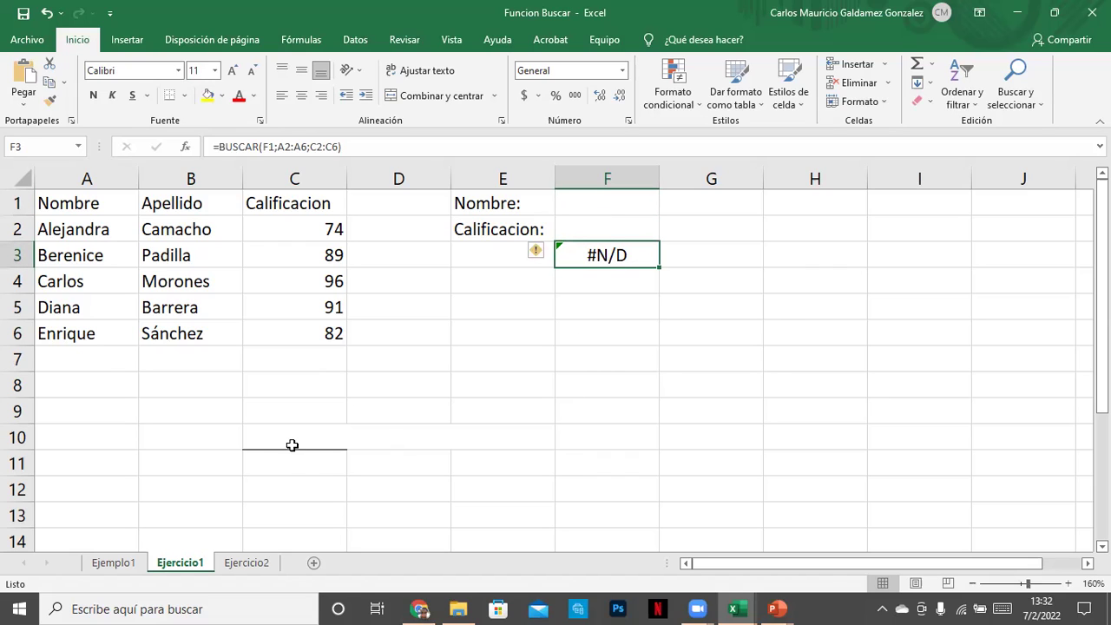
Try stripping the quotes from C10's formula text, then cancel the edit
left_click(250, 439)
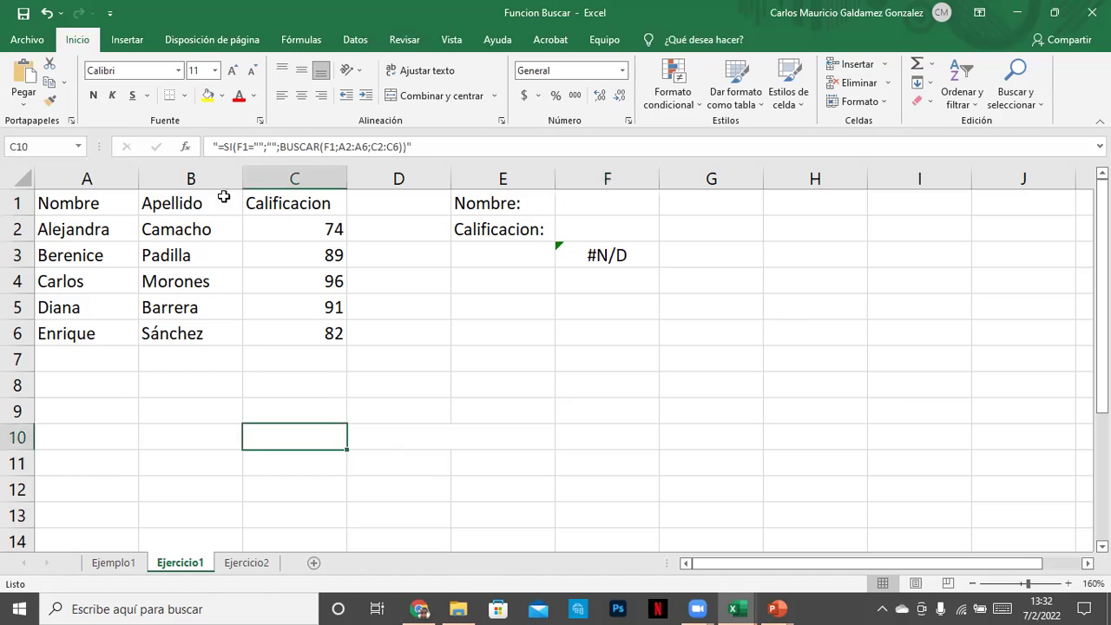
left_click(214, 147)
key("Delete")
key("Right")
key("Right")
key("Right")
key("Right")
key("Right")
key("Right")
key("Right")
key("Right")
key("Right")
key("Right")
key("Right")
key("Right")
key("Right")
key("Right")
key("Right")
key("Right")
key("Right")
key("Right")
key("Right")
key("Right")
key("BackSpace")
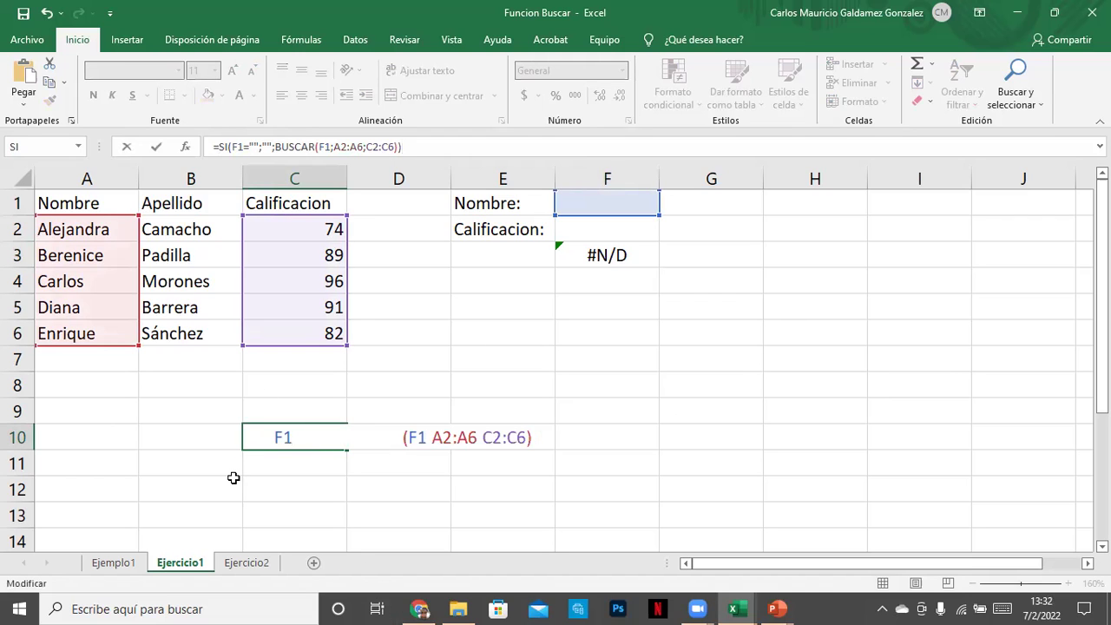
key("Escape")
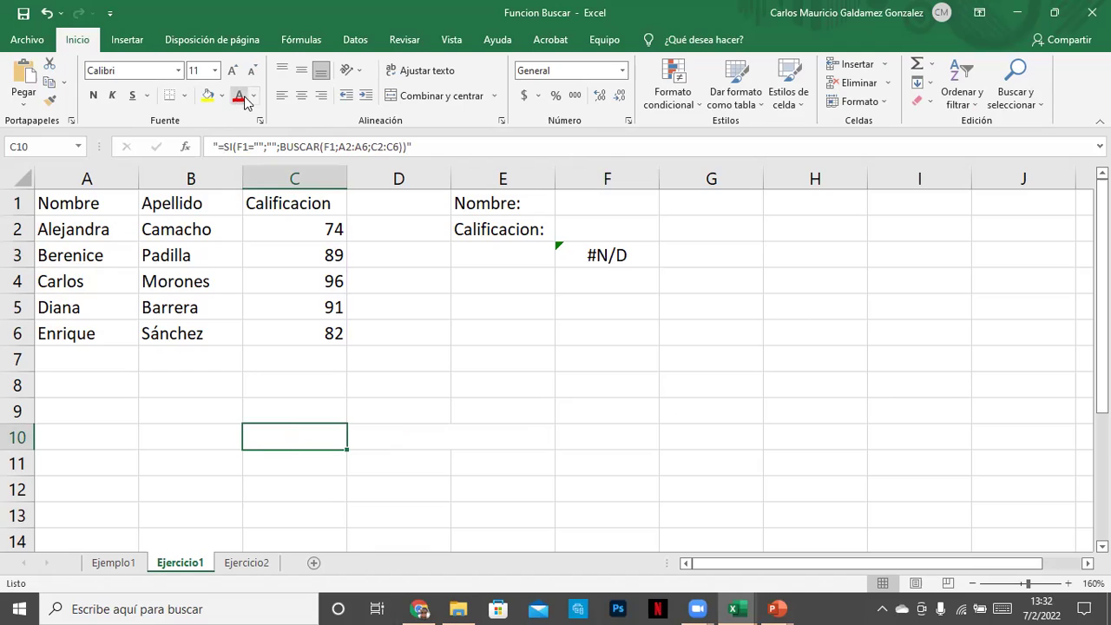
Make C10's formula text bold at font size 16
key("ctrl+n")
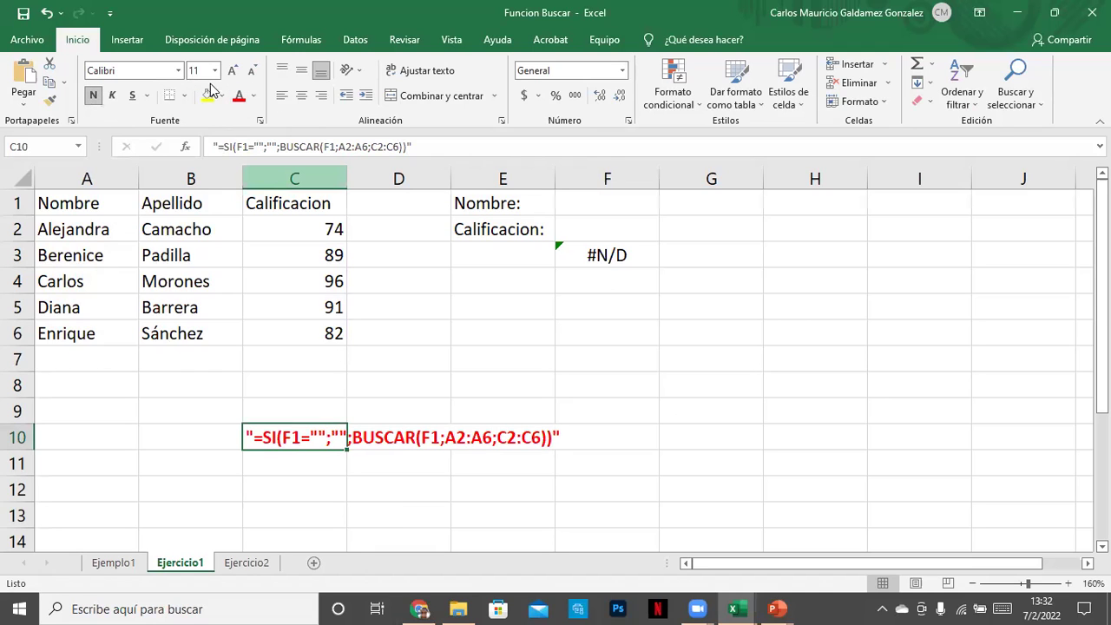
left_click(231, 70)
left_click(232, 71)
left_click(232, 70)
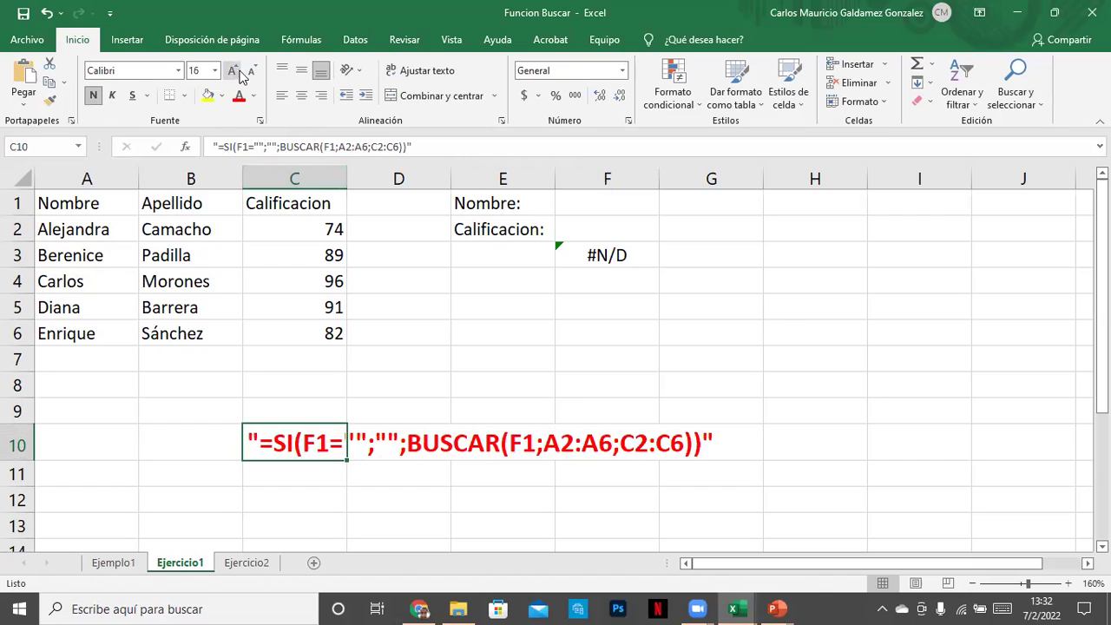
left_click(628, 253)
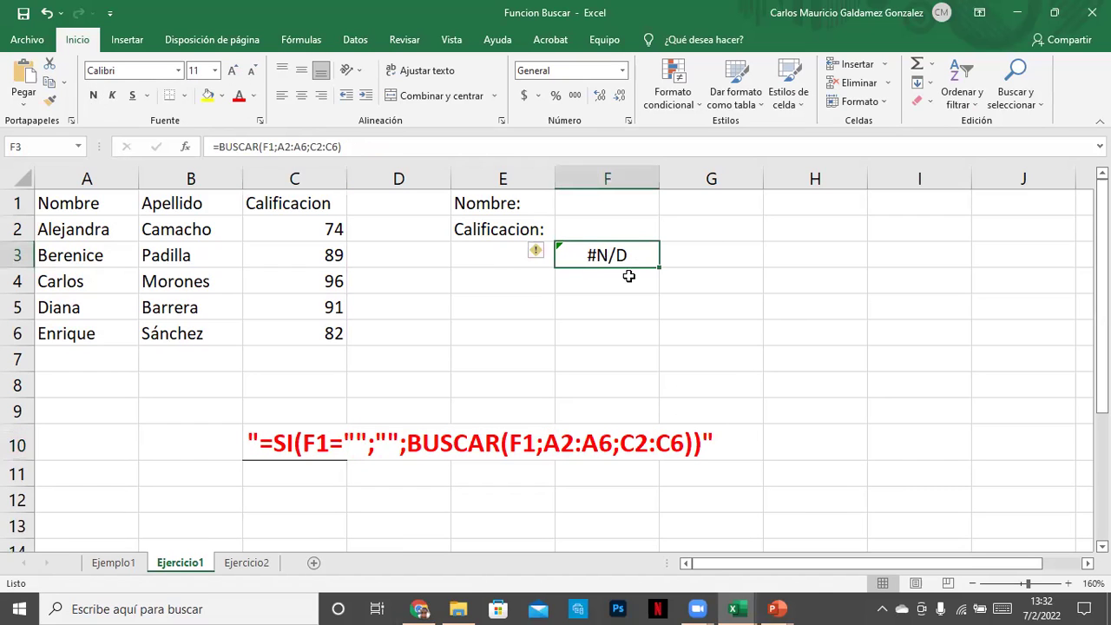
left_click(144, 233)
left_click(595, 201)
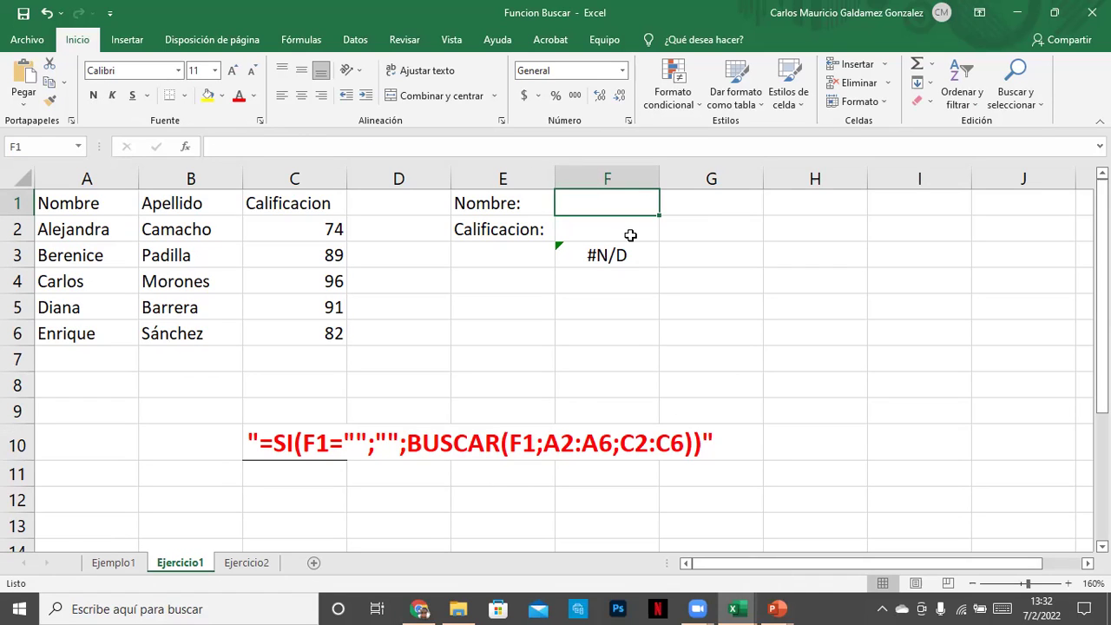
left_click(258, 443)
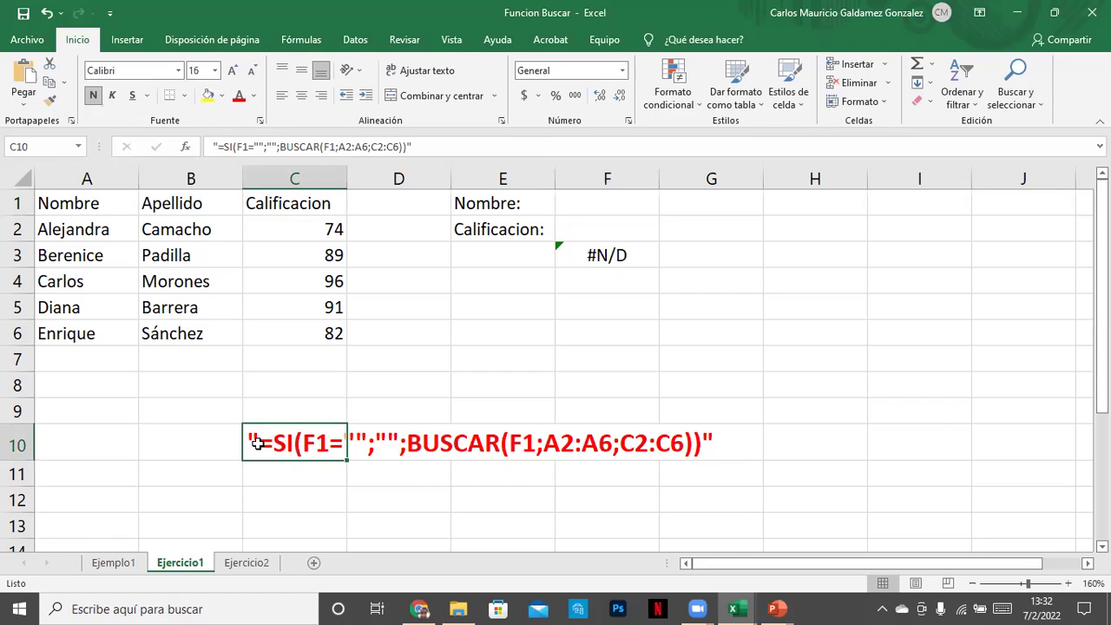
left_click(727, 450)
left_click(252, 434)
double_click(260, 444)
key("BackSpace")
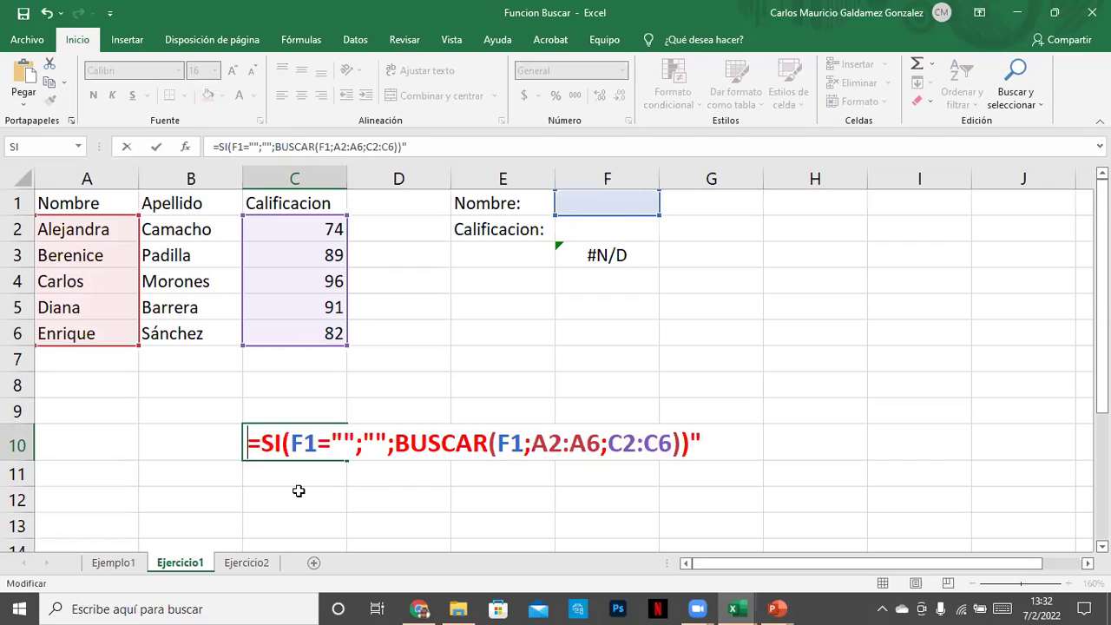
key("Escape")
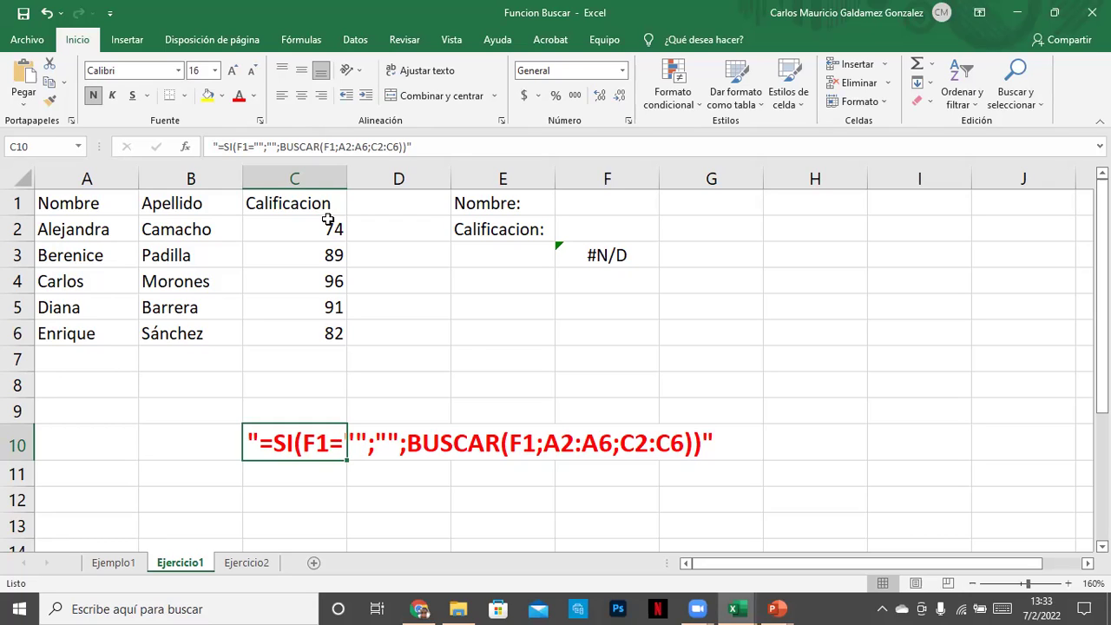
left_click(263, 151)
double_click(245, 147)
left_click(253, 147)
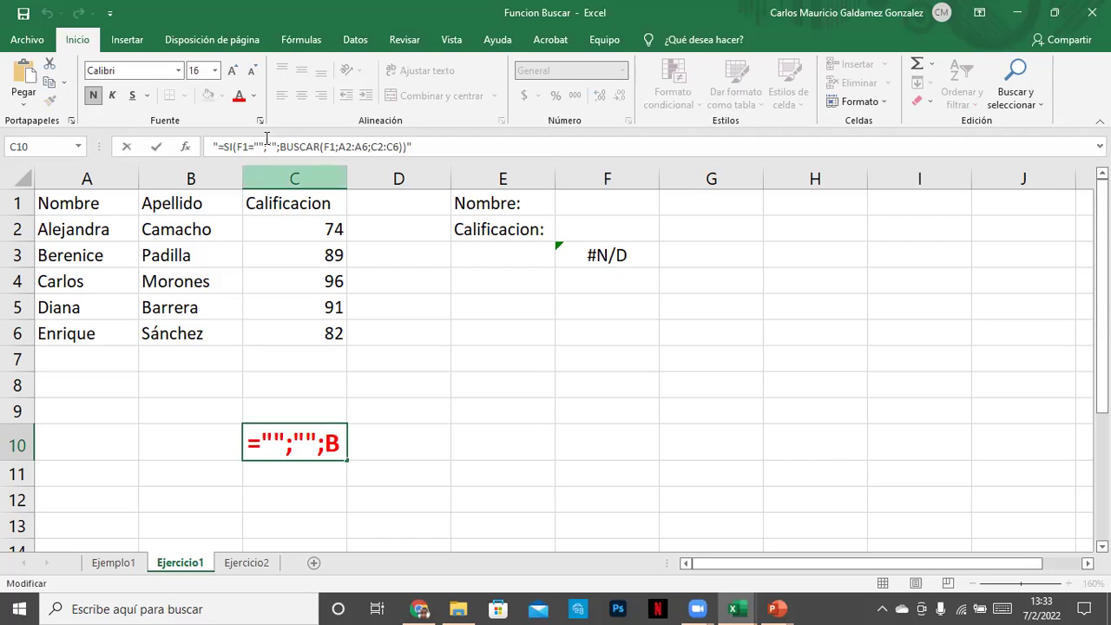
left_click_drag(265, 146, 278, 146)
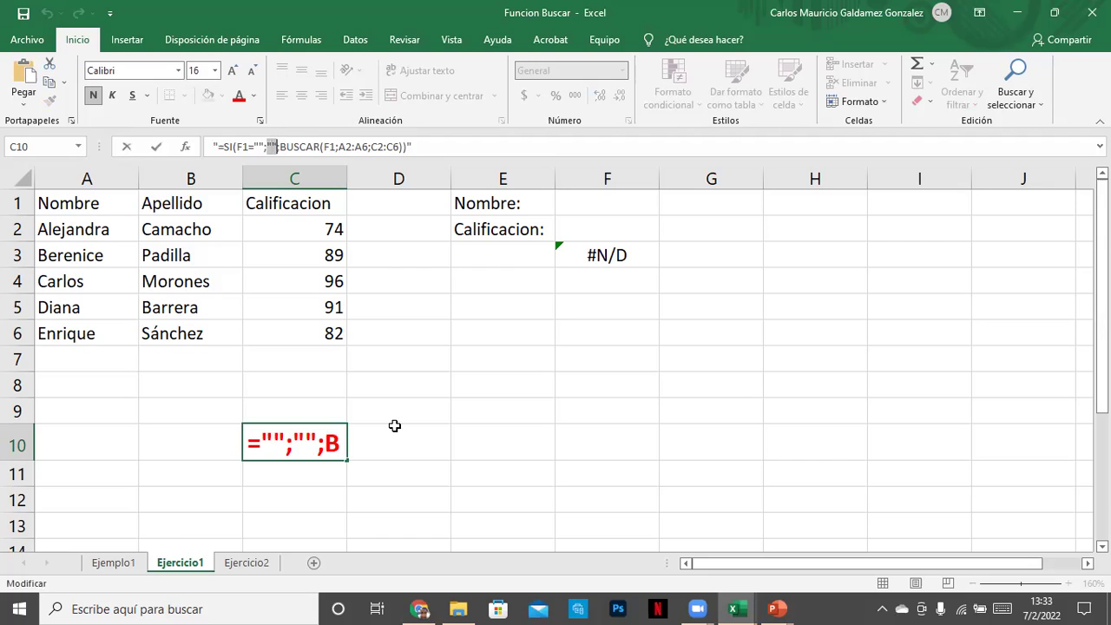
left_click(299, 446)
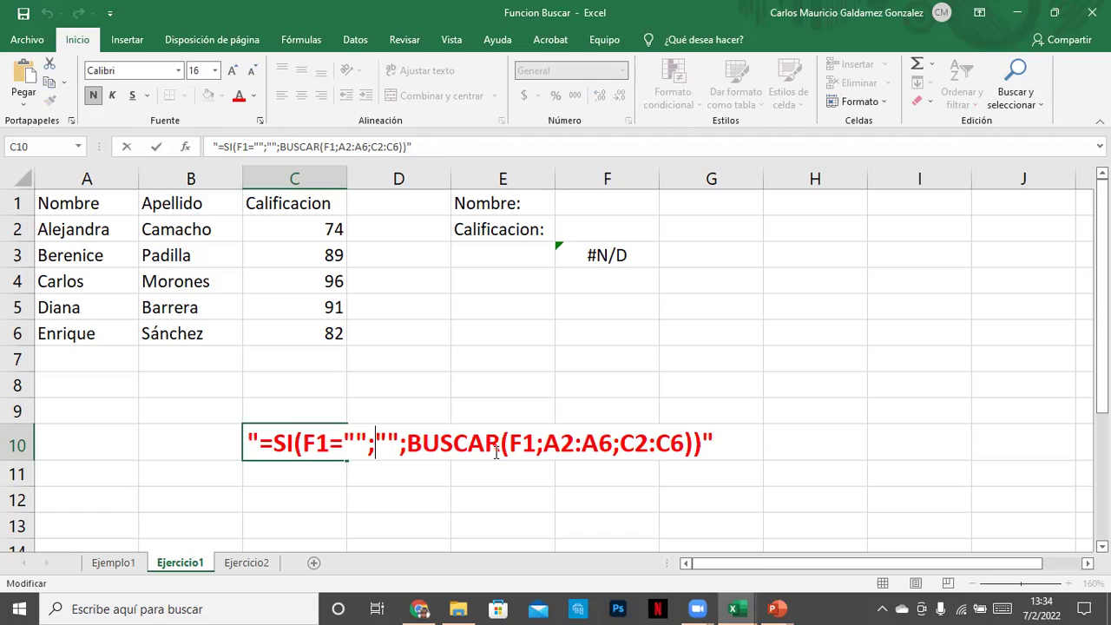
double_click(392, 441)
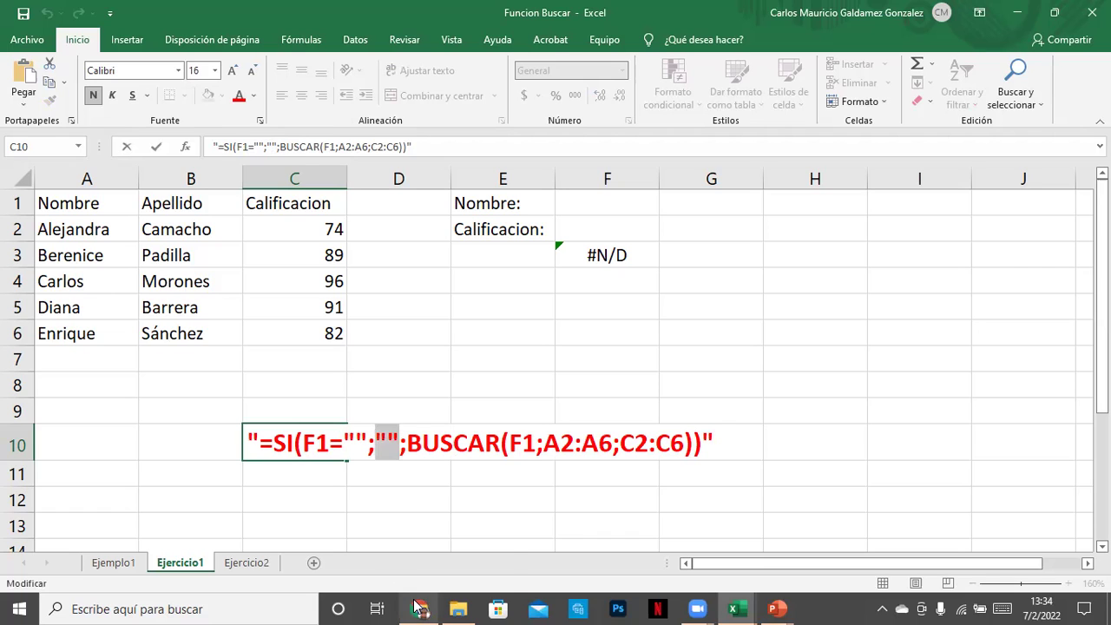
left_click(445, 444)
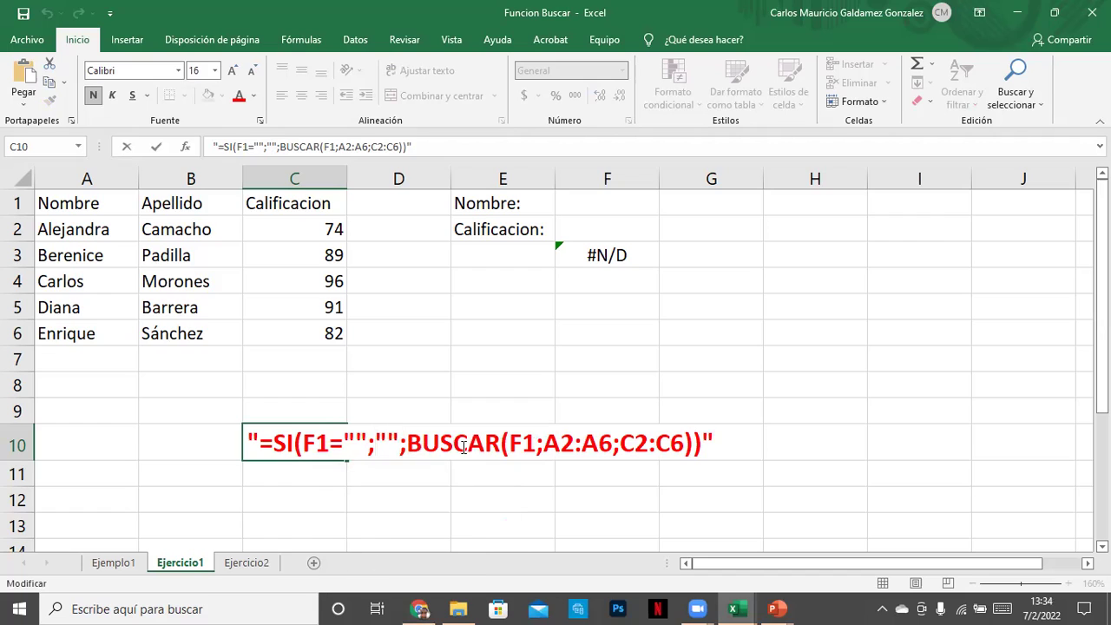
double_click(463, 445)
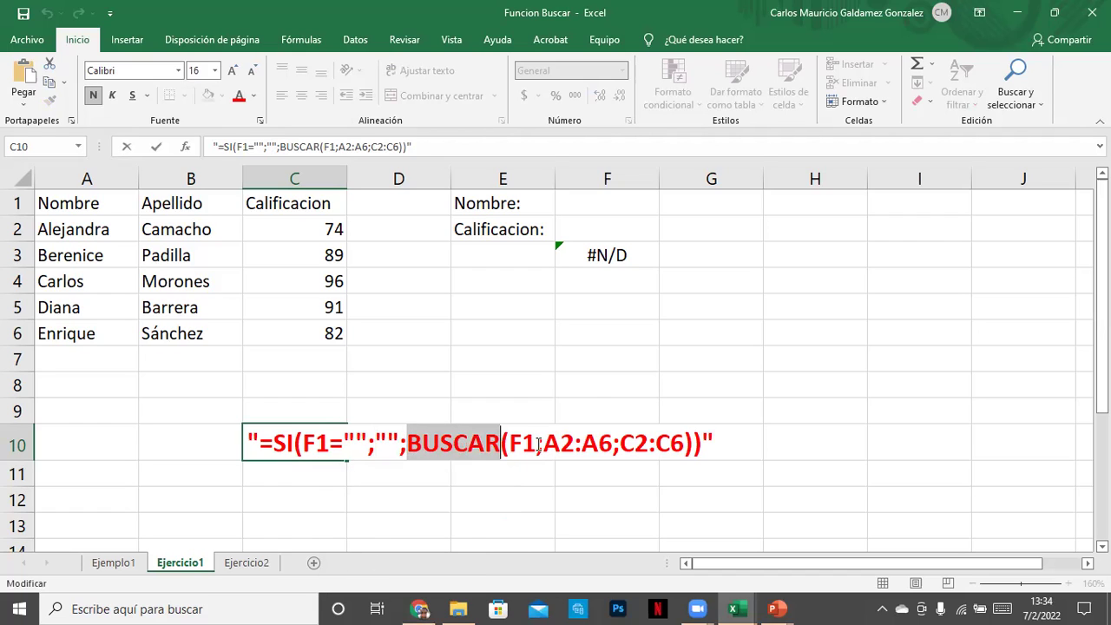
left_click(518, 446)
double_click(518, 445)
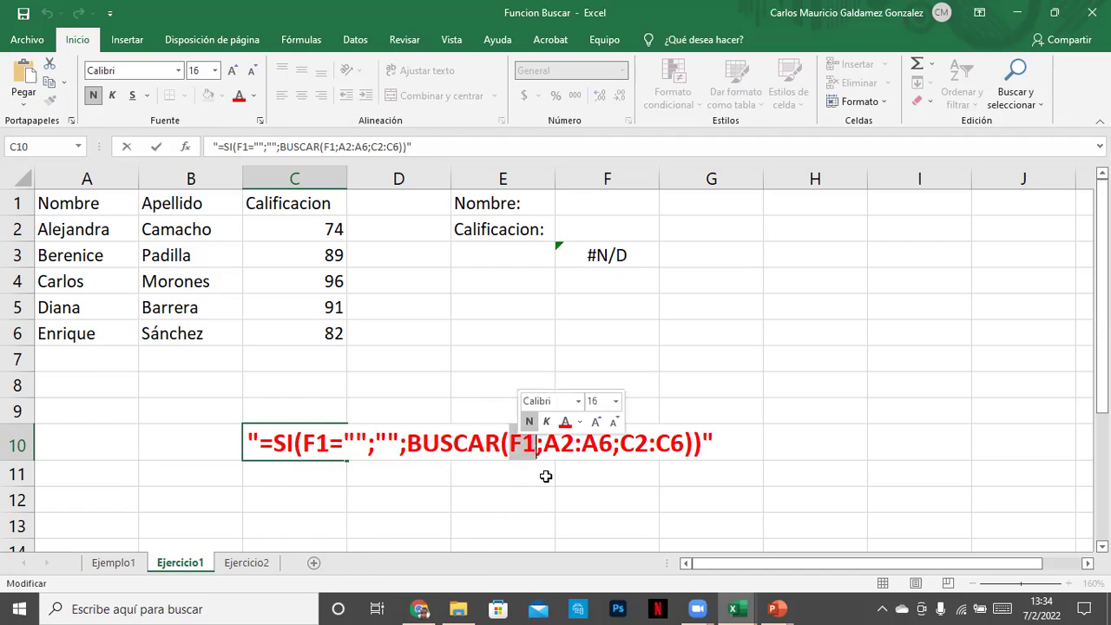
left_click_drag(545, 444, 613, 445)
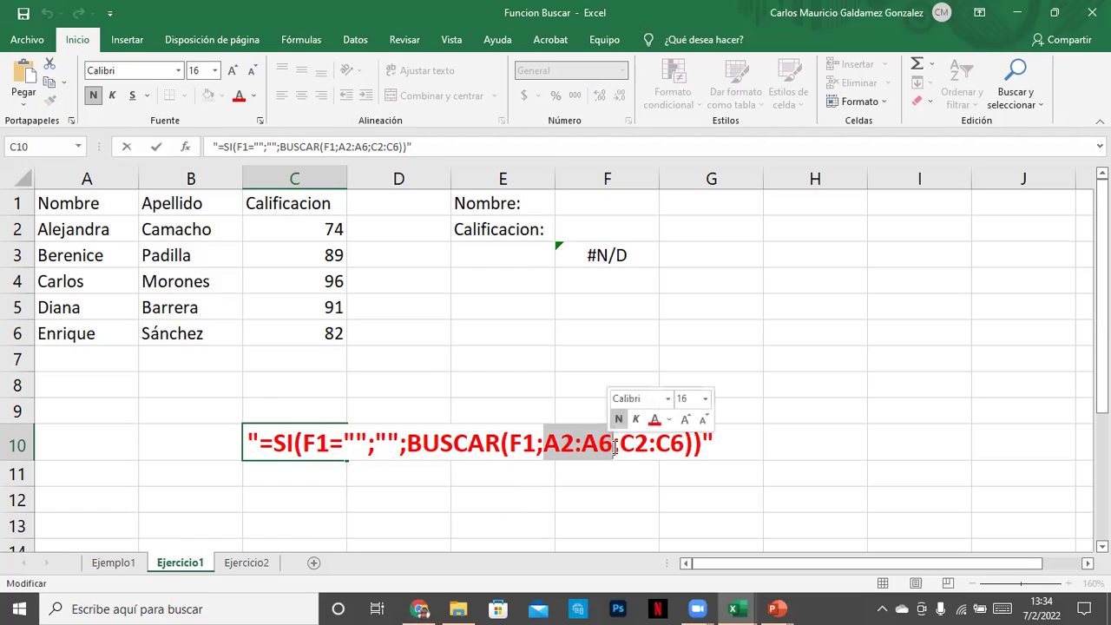
left_click_drag(620, 445, 683, 446)
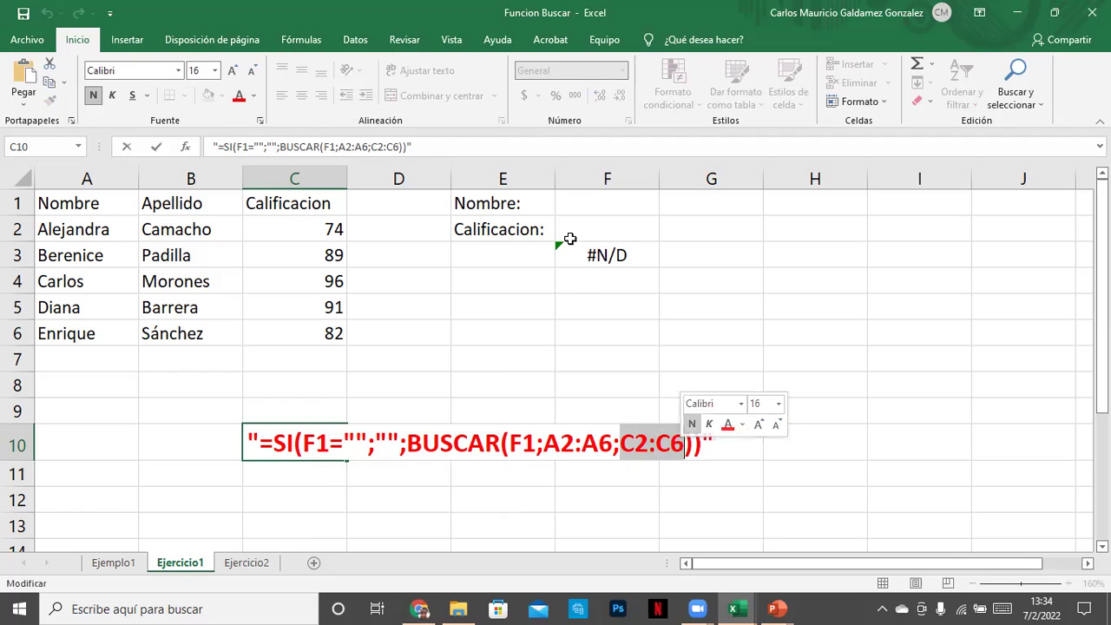
Delete the stray #N/D formula from F3
left_click(569, 230)
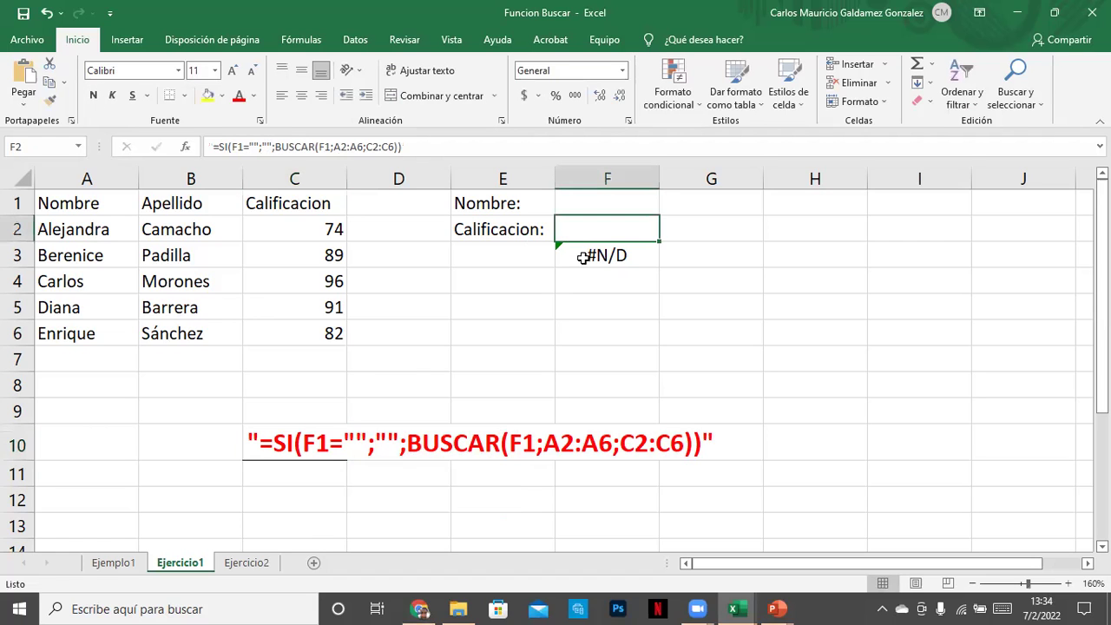
left_click(583, 256)
key("Delete")
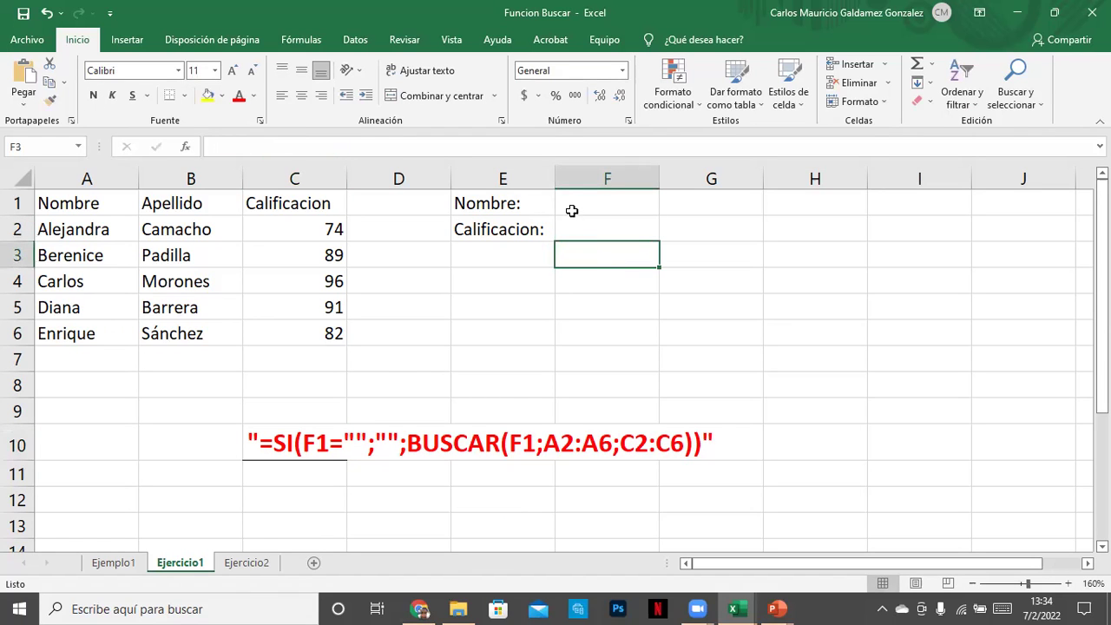
Test a student's name in F1, seeing 91 in F2, then clear F1
left_click(573, 208)
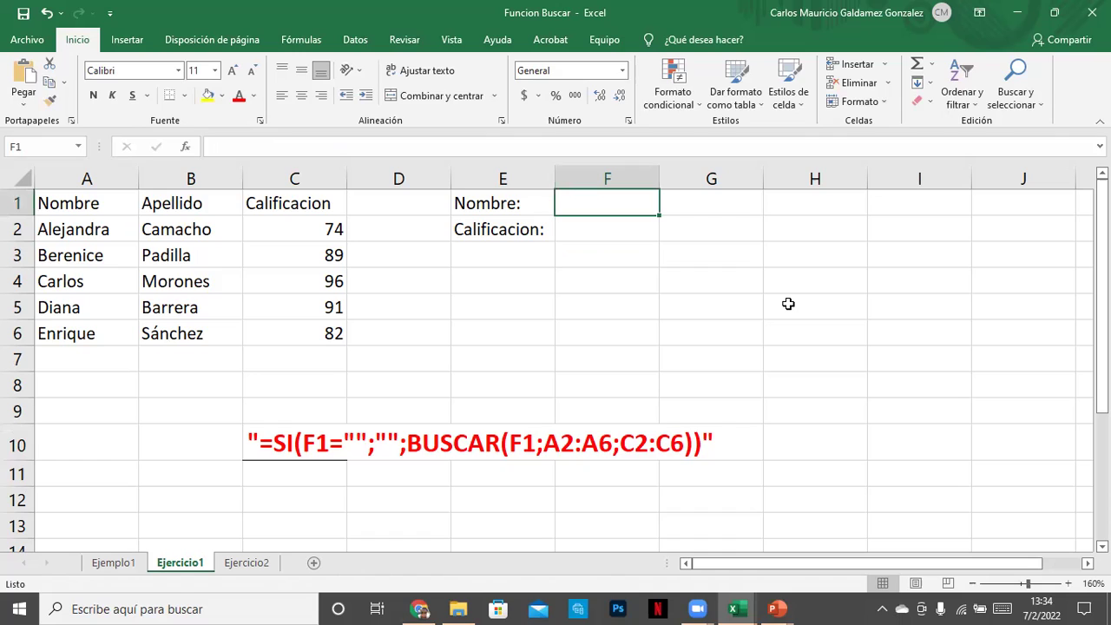
type("Diana")
key("Return")
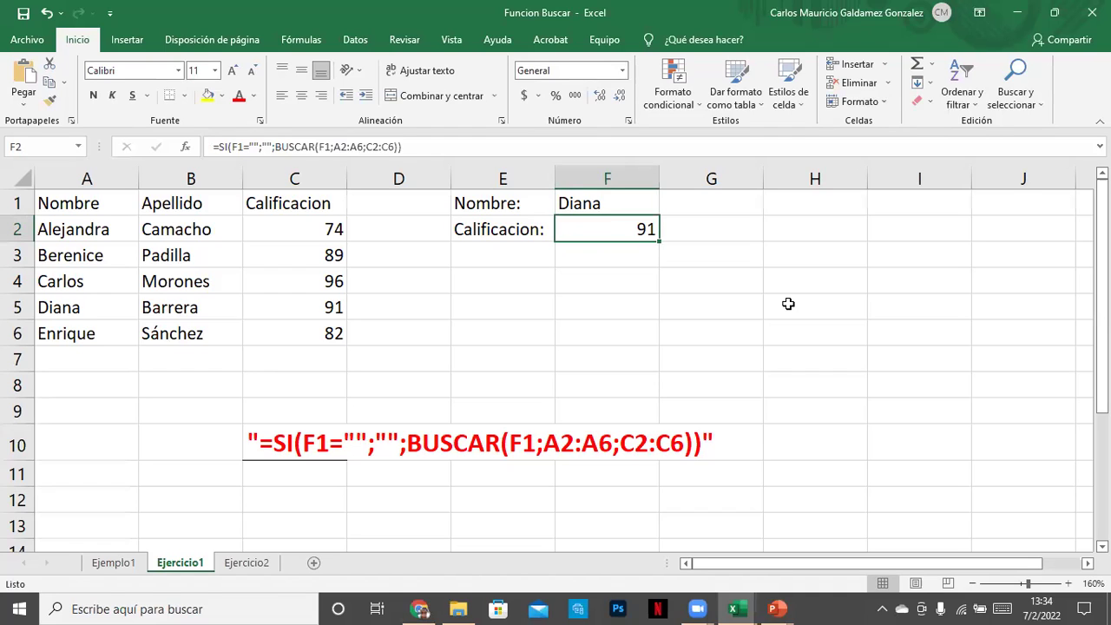
key("Up")
key("Delete")
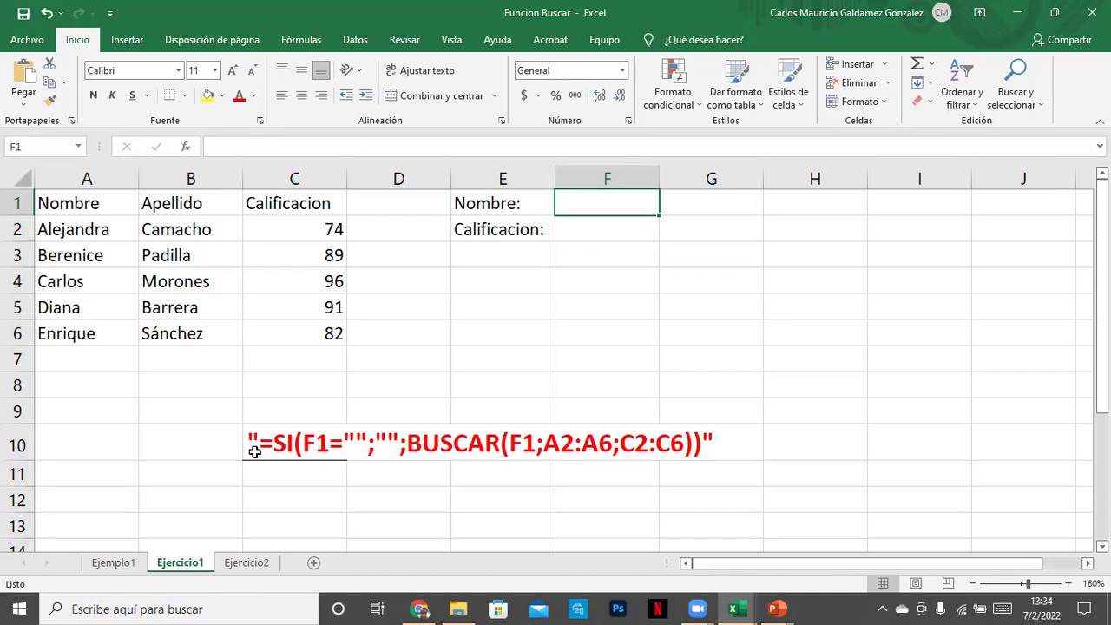
Undo the last change and look over the empty cells C8 and C9
key("ctrl+z")
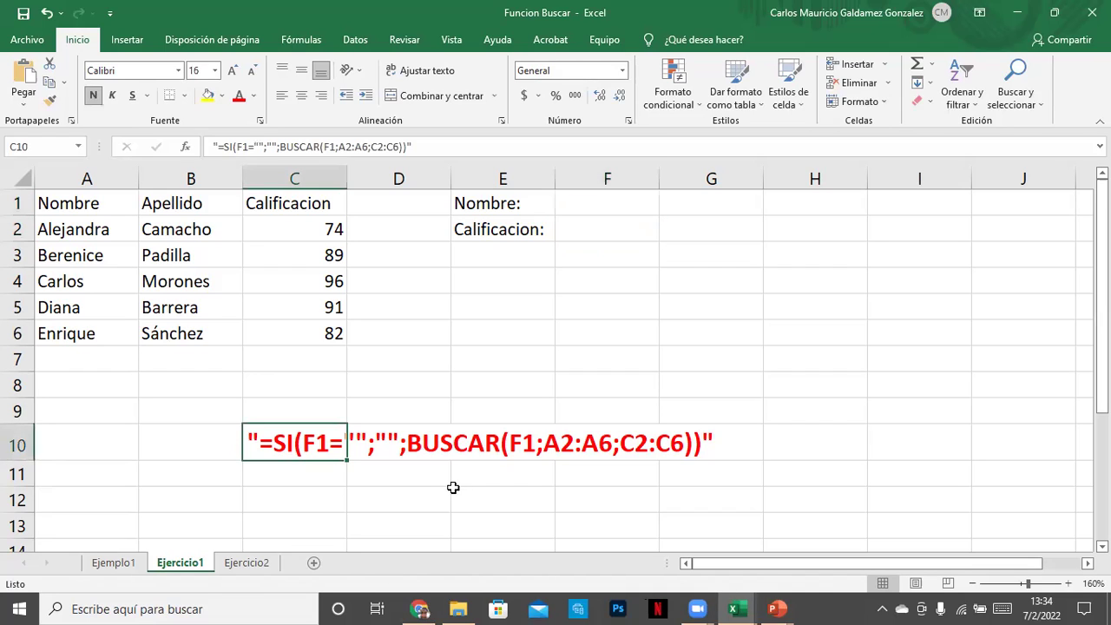
left_click(281, 381)
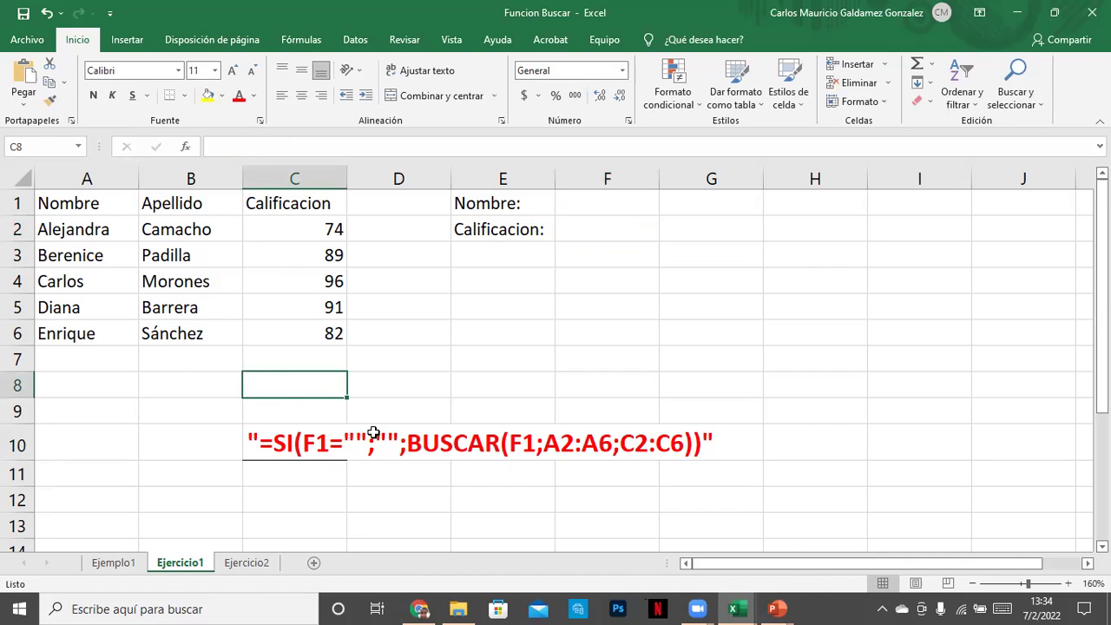
left_click(269, 414)
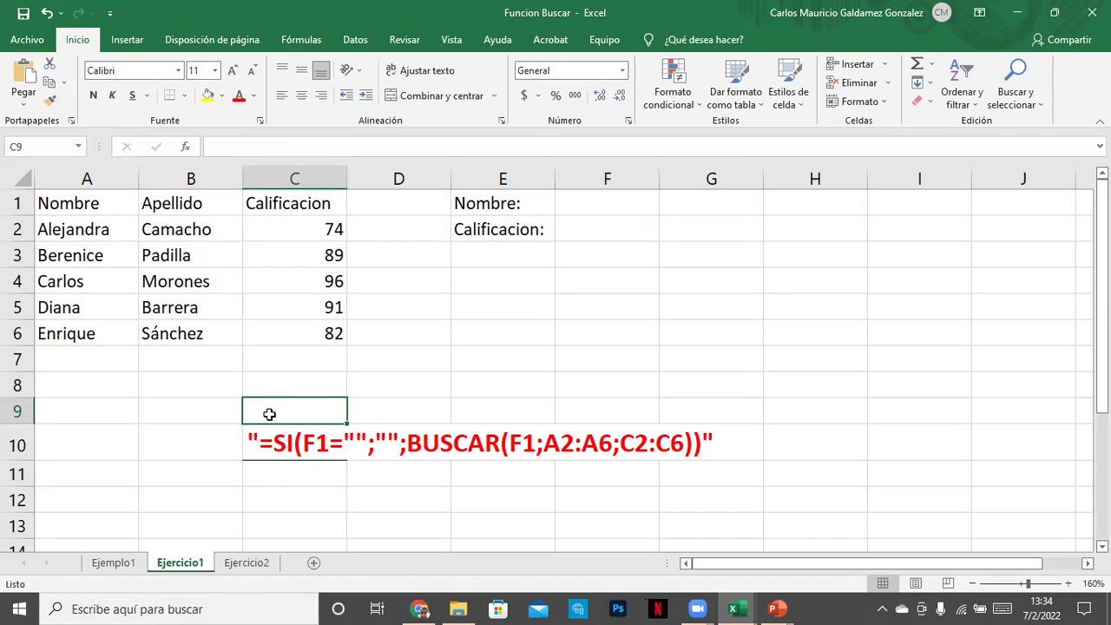
left_click(266, 384)
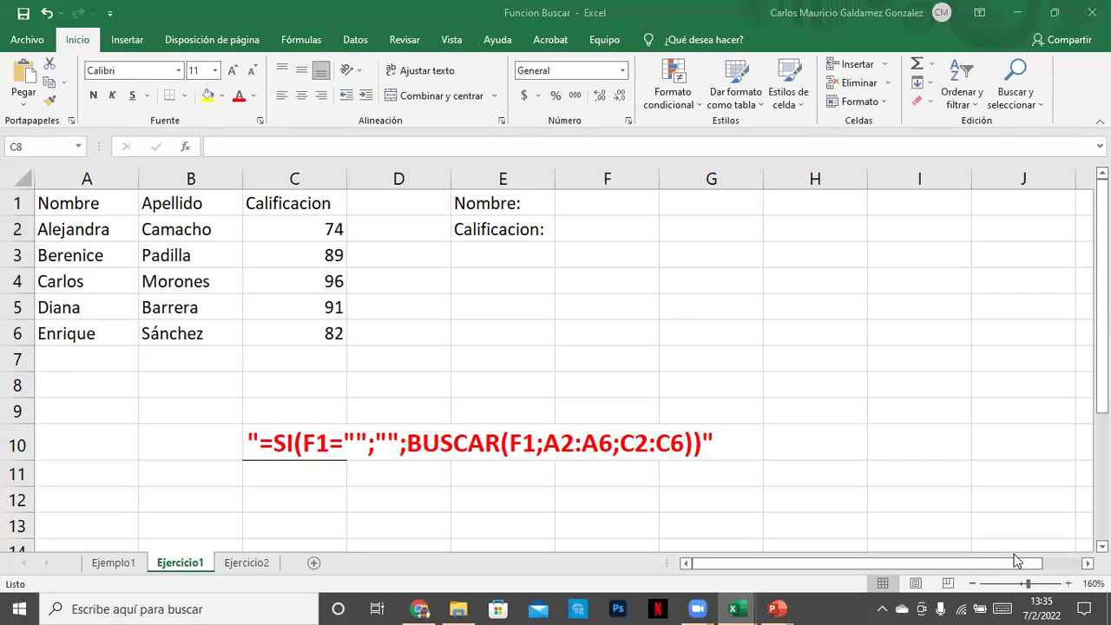
Add row 7 with a repeated first name, a surname and grade 60
left_click(310, 386)
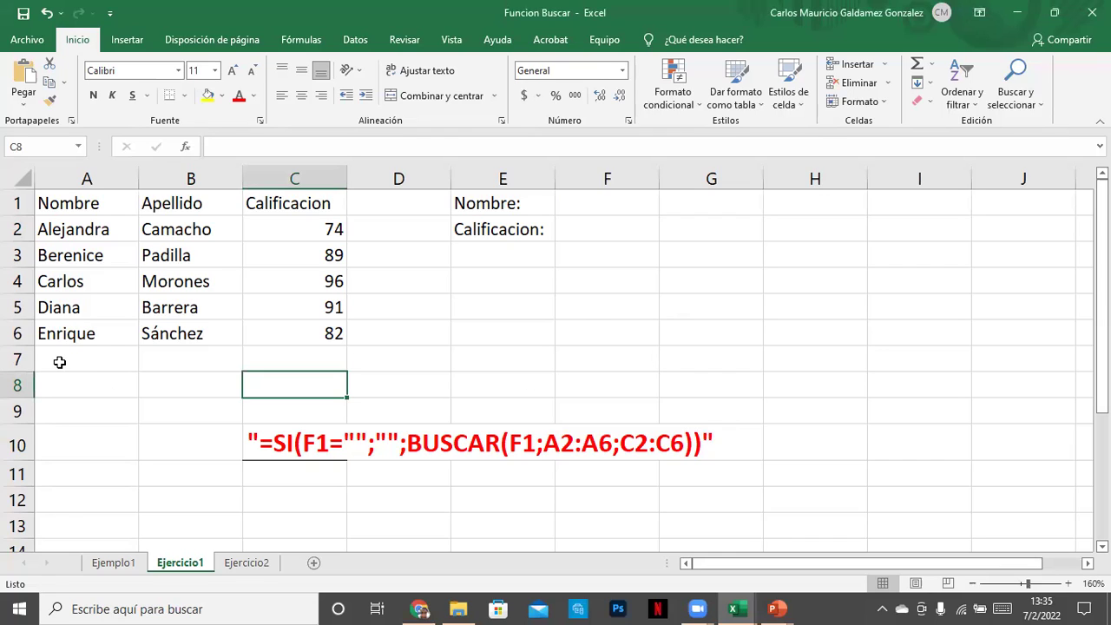
type("=")
left_click(82, 363)
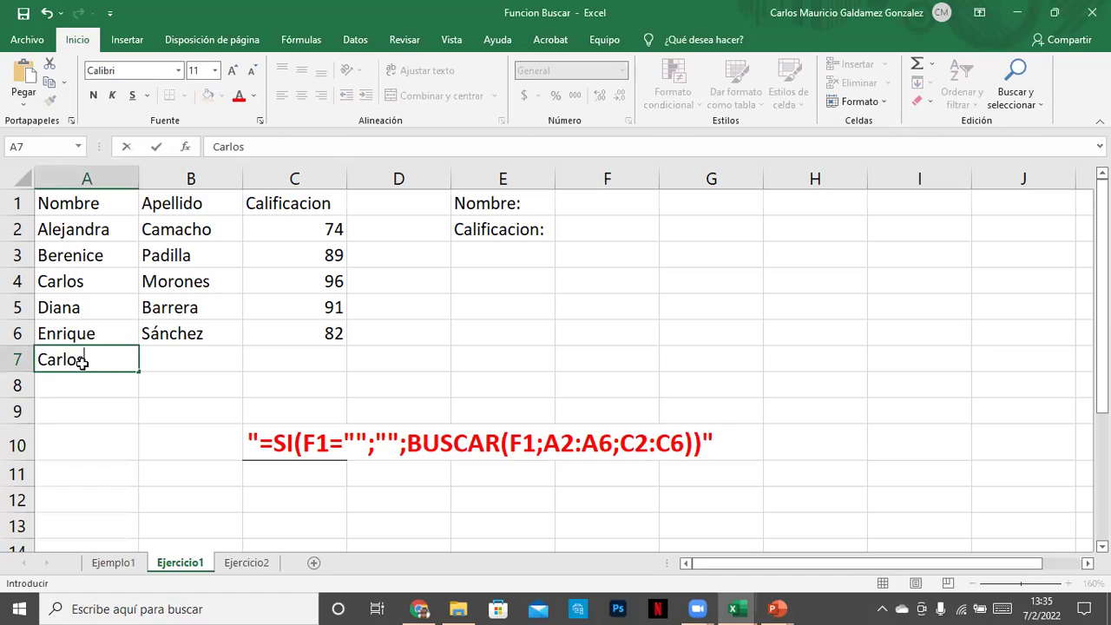
key("Tab")
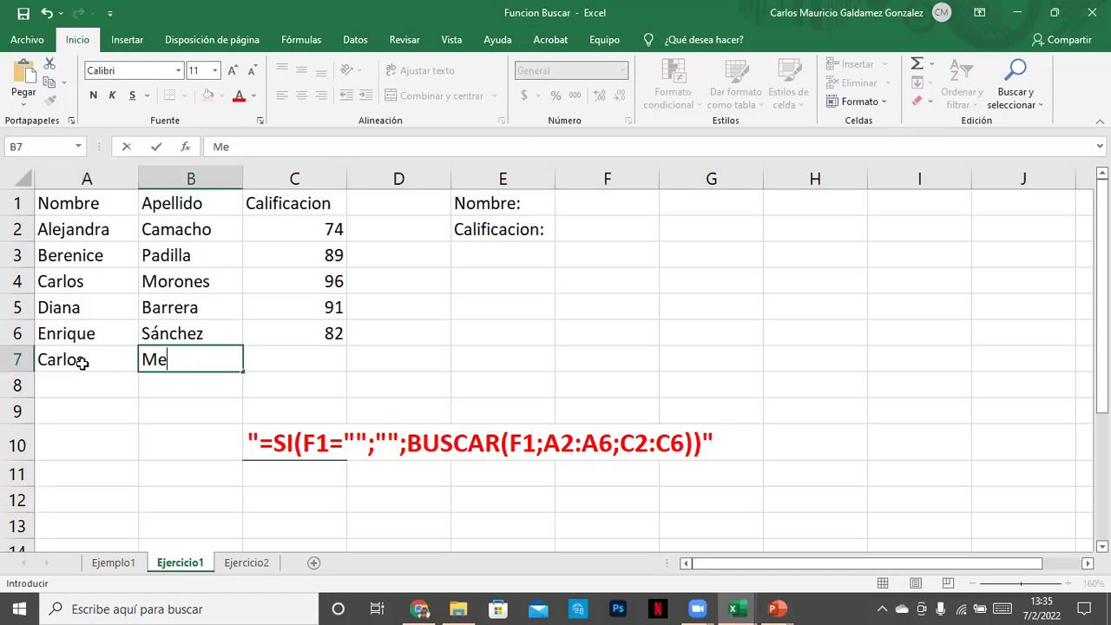
key("ctrl+Return")
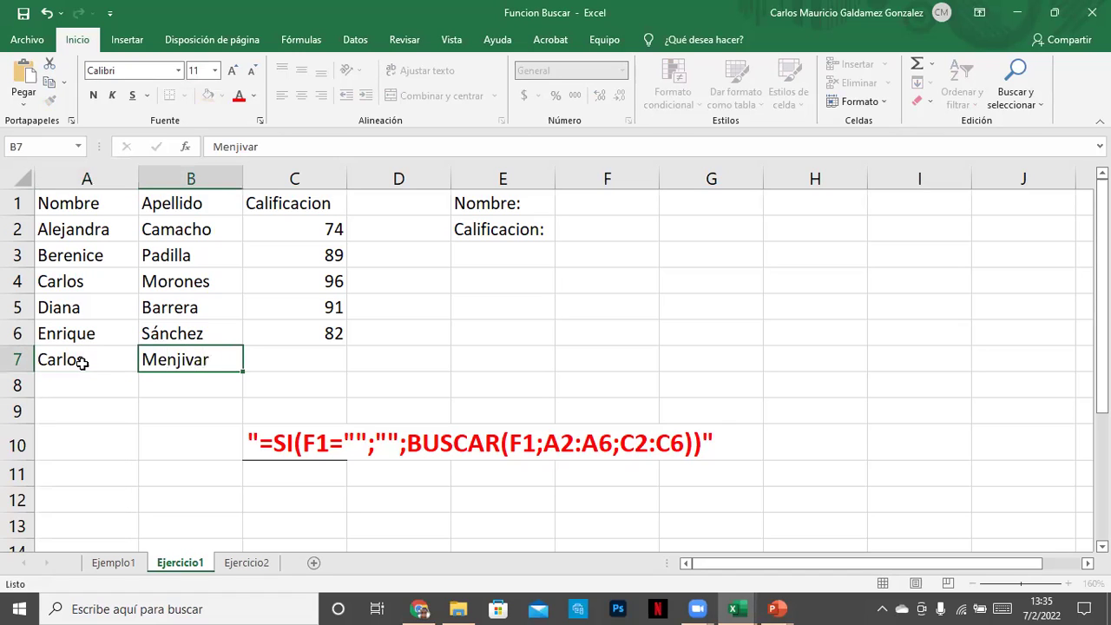
key("Tab")
type("60")
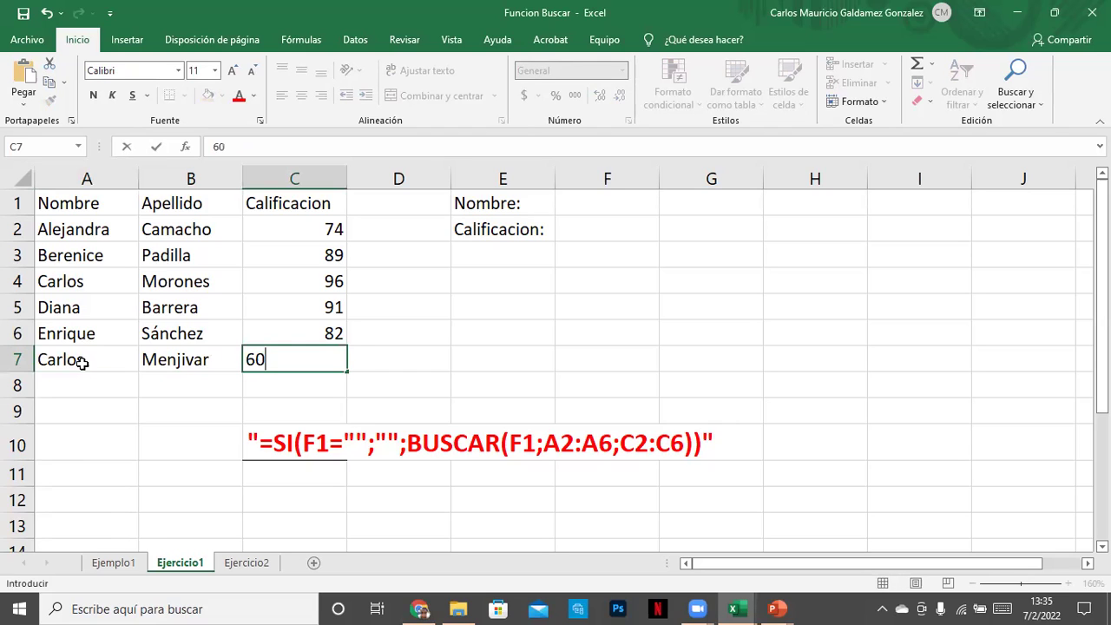
key("Return")
Add row 8 with another repeated first name, its surname and grade 100
type("DAI")
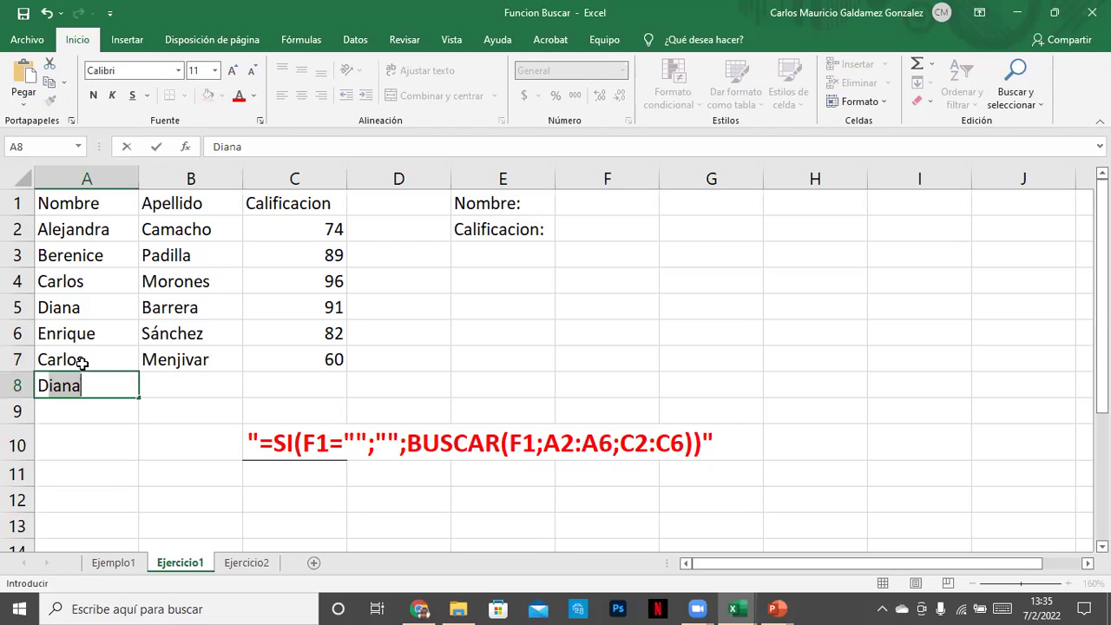
type("e ")
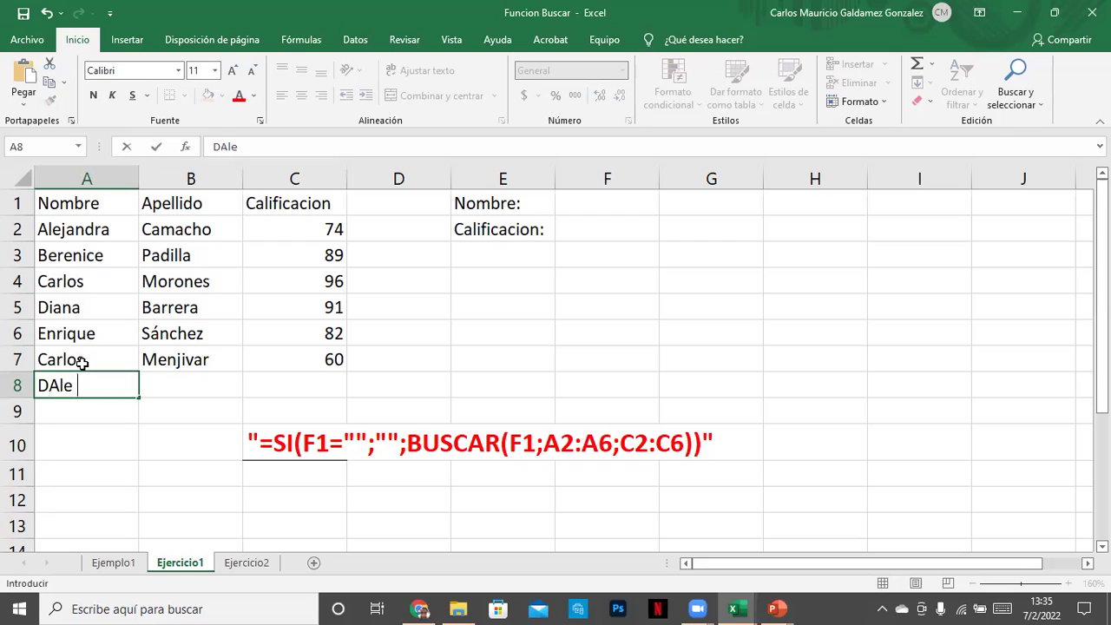
type("jandra")
key("BackSpace")
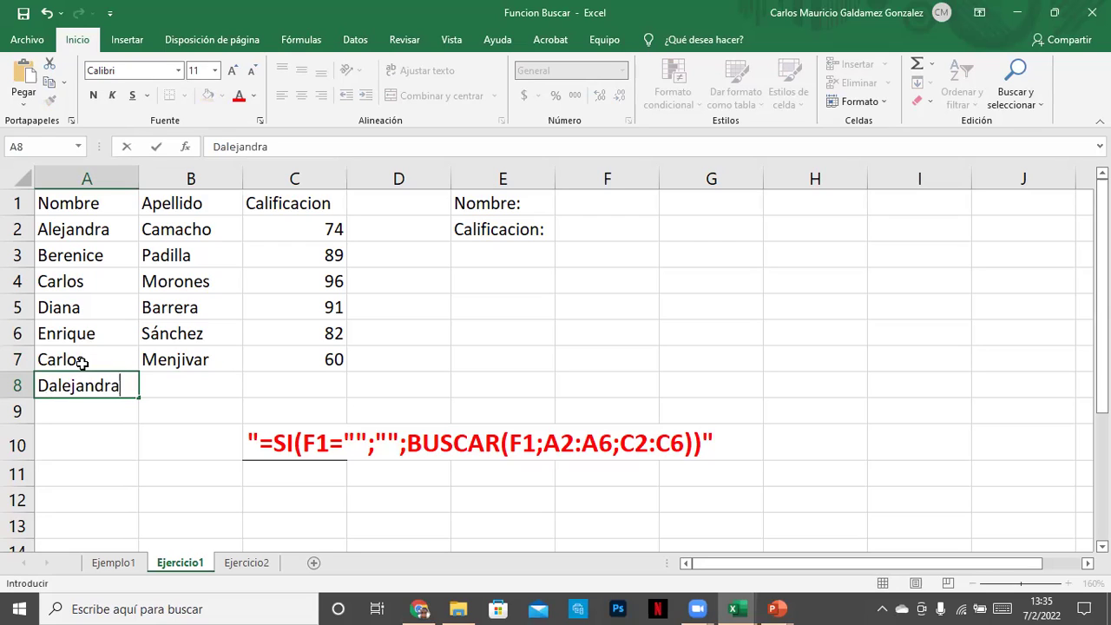
key("BackSpace")
key("BackSpace")
key("BackSpace")
key("BackSpace")
key("BackSpace")
key("BackSpace")
key("BackSpace")
key("BackSpace")
key("BackSpace")
key("BackSpace")
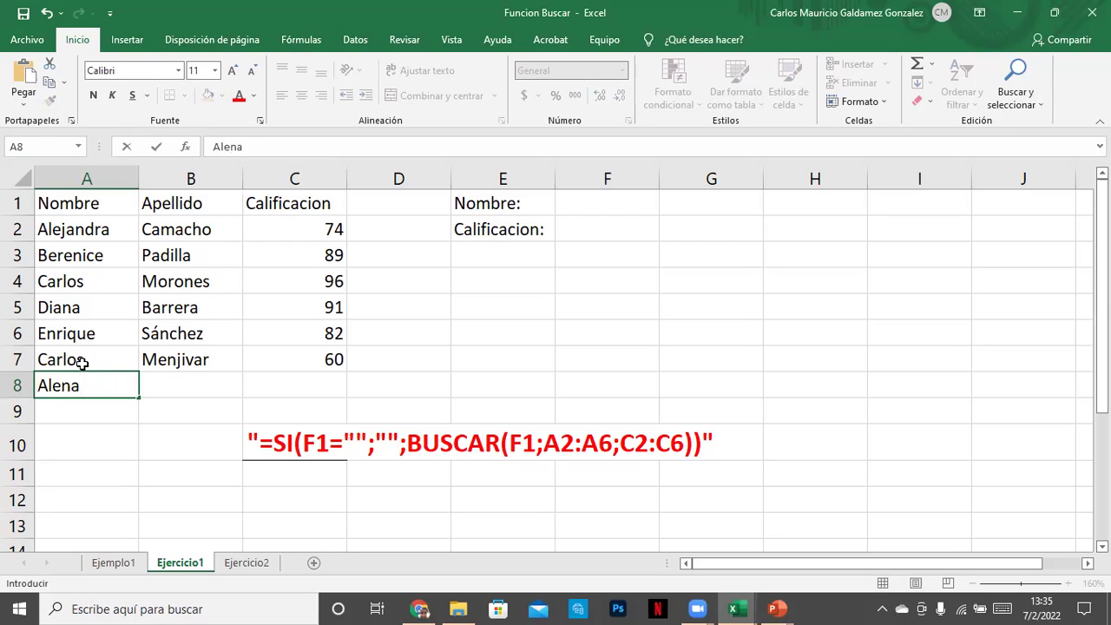
key("ctrl+Return")
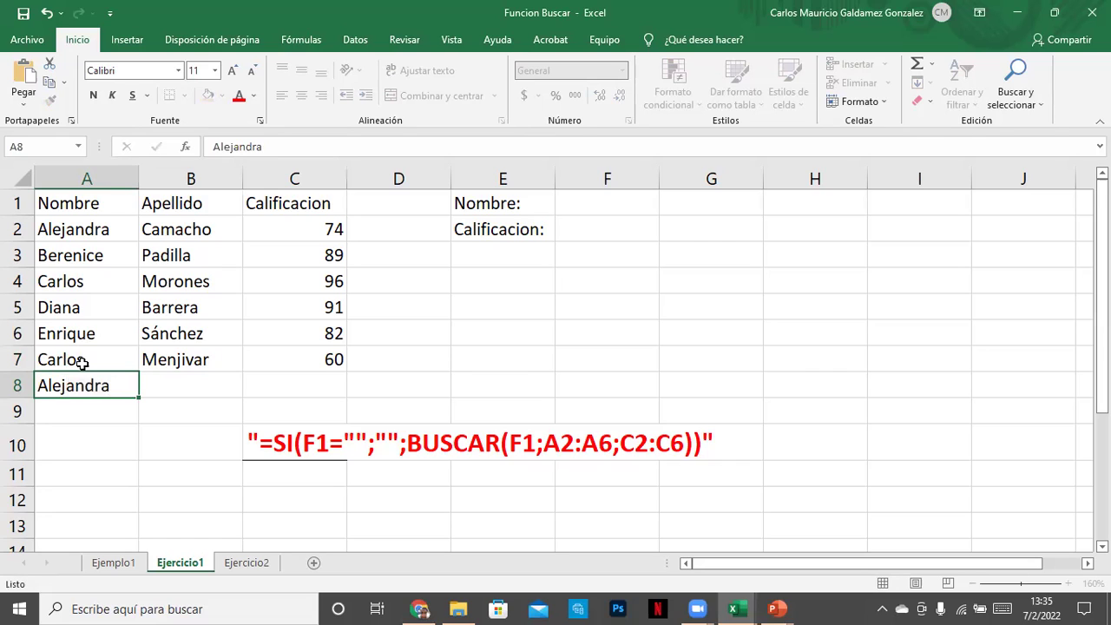
key("Tab")
key("Tab")
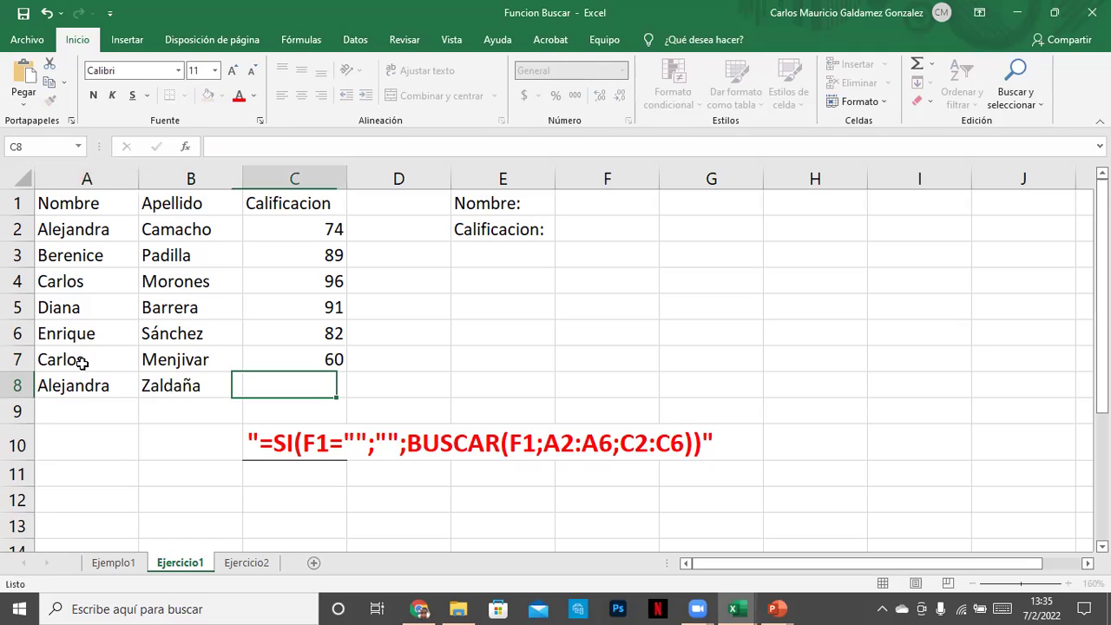
key("F2")
type("100")
key("Return")
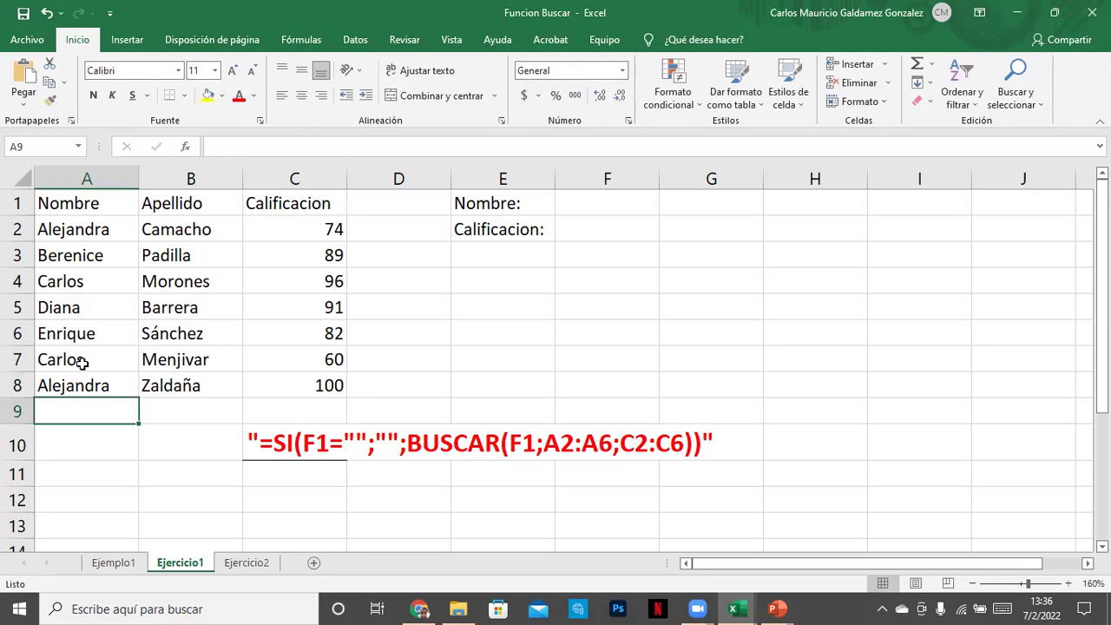
left_click(580, 202)
Extend F2's lookup ranges to A2:A8 and C2:C8 to cover the new rows
left_click(569, 230)
left_click(318, 147)
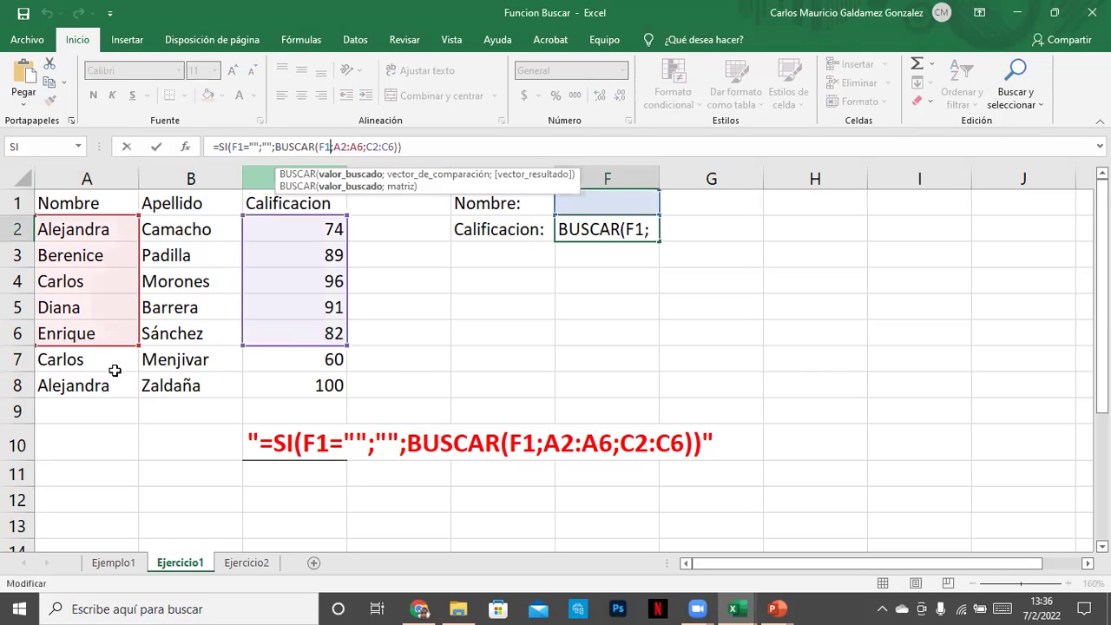
left_click_drag(134, 345, 133, 396)
left_click_drag(349, 345, 346, 389)
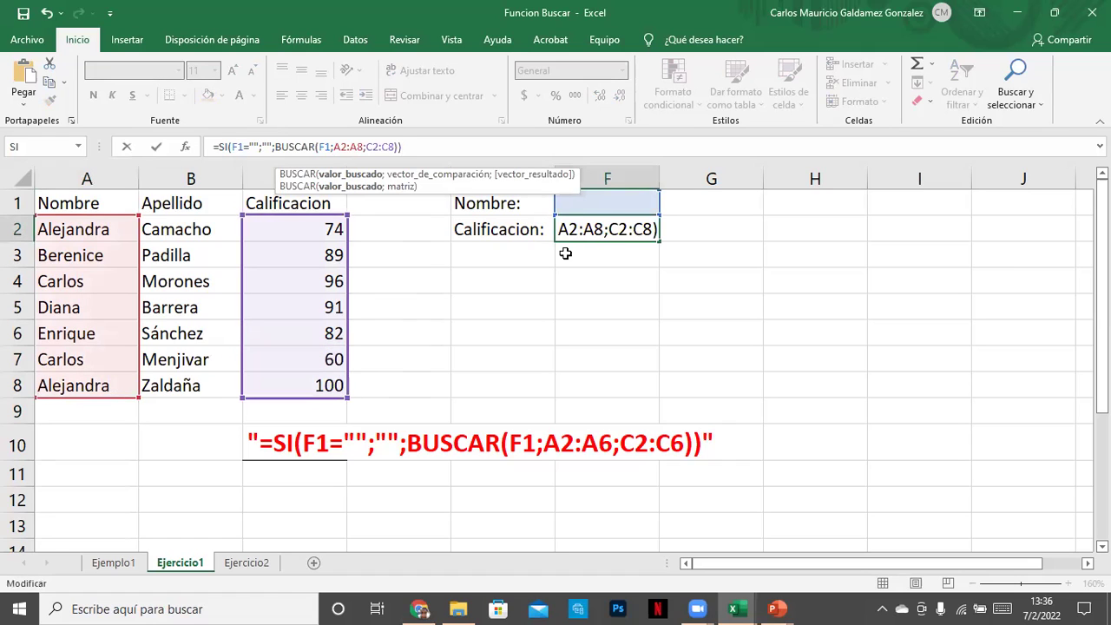
left_click(582, 208)
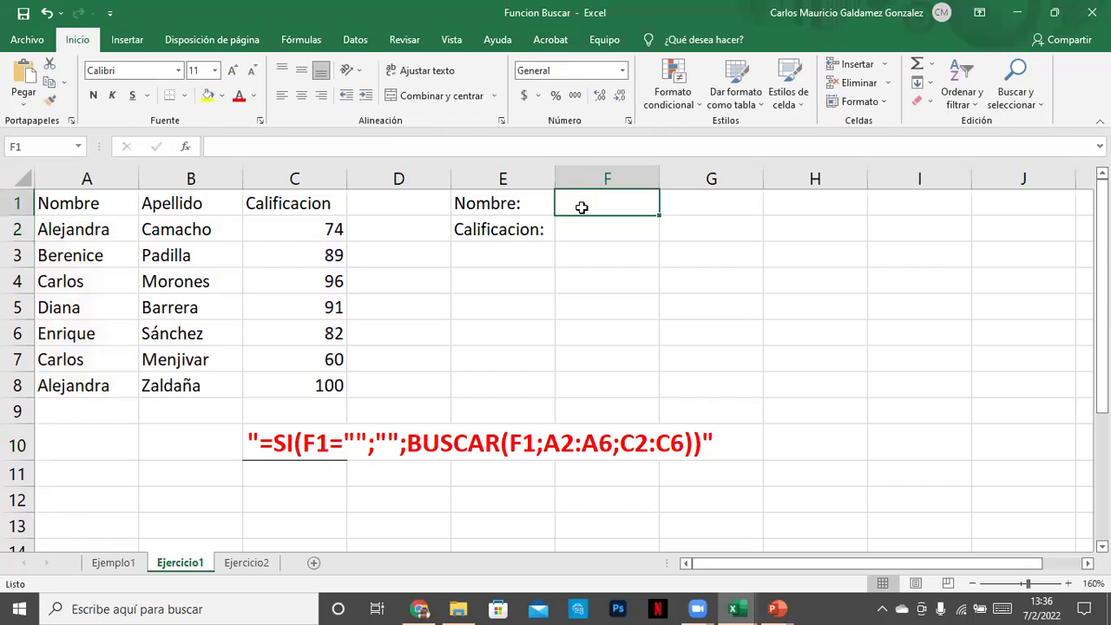
Enter the repeated name in F1 and compare F2's 74 with the table grades
type("Al")
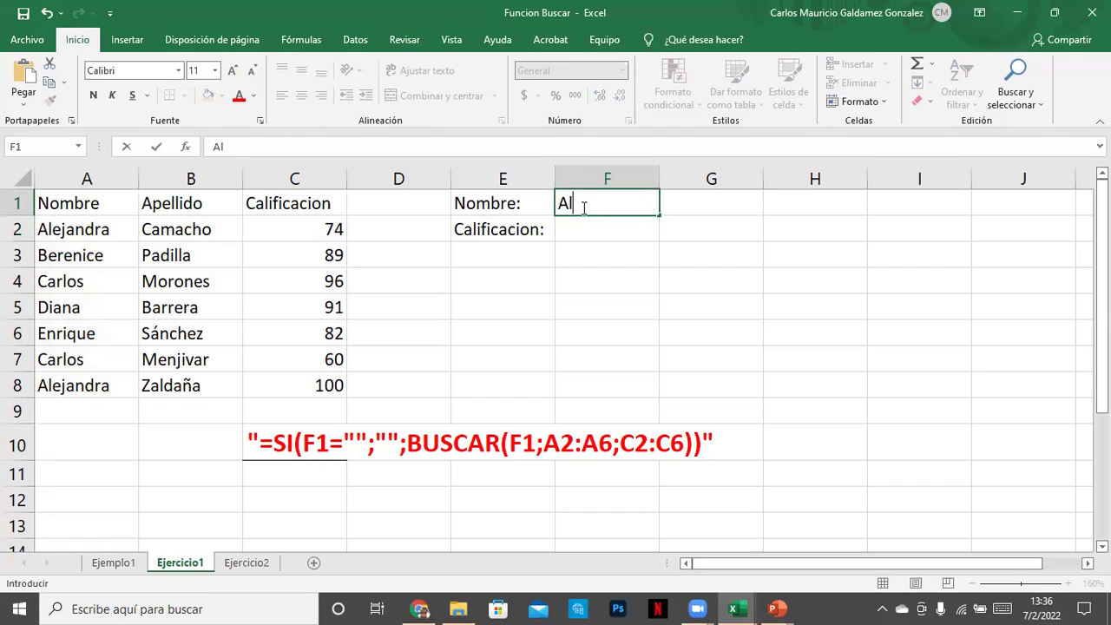
type("ejandra")
key("Return")
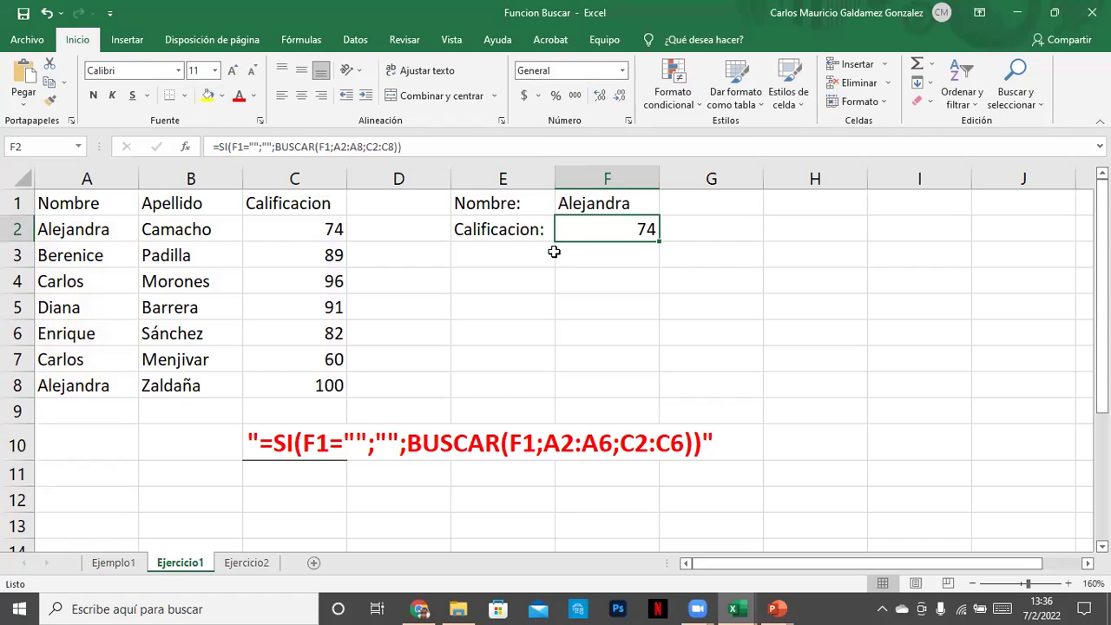
left_click(295, 387)
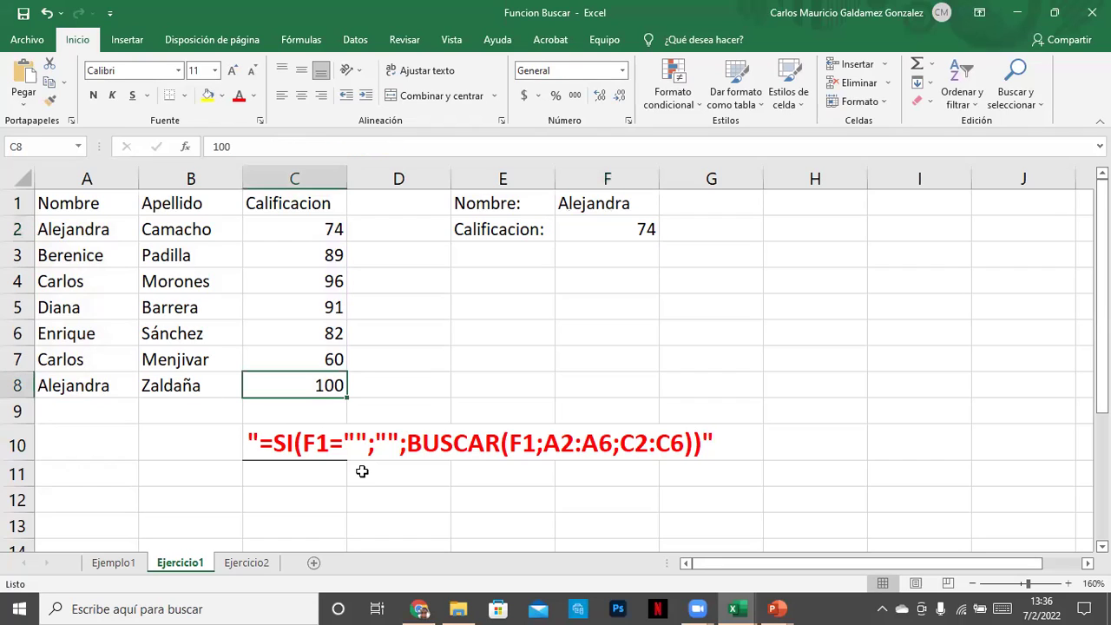
left_click(606, 231)
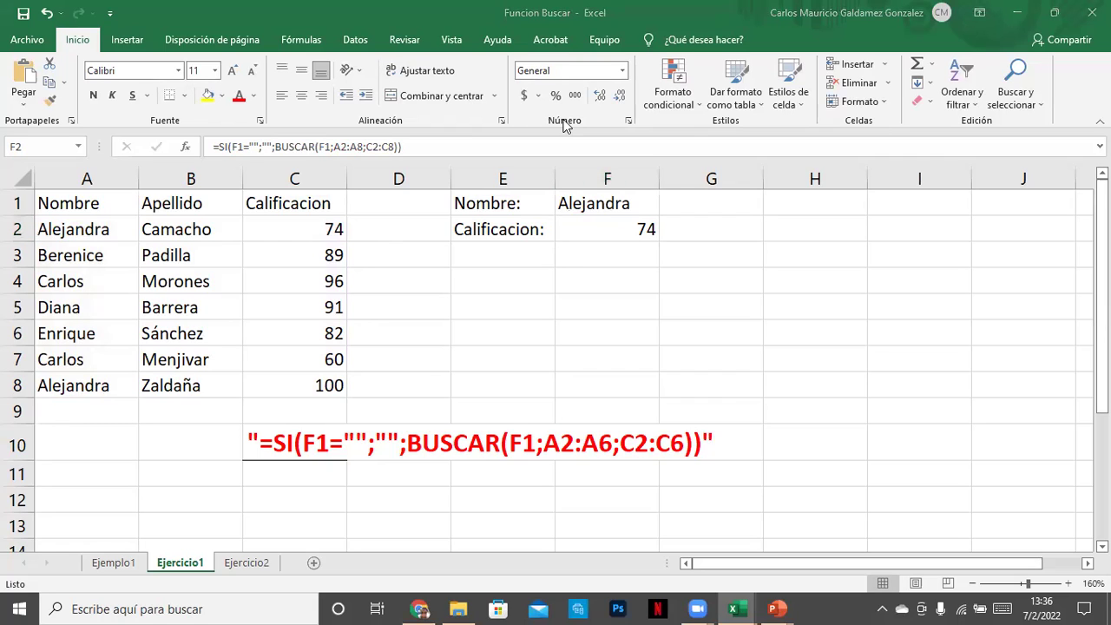
left_click(79, 227)
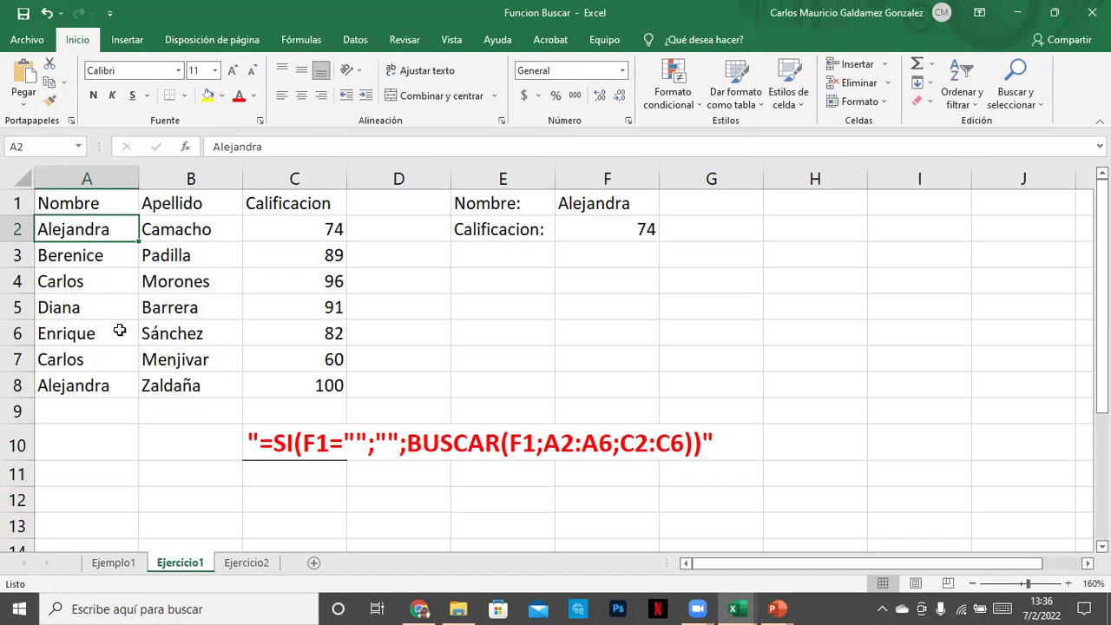
left_click_drag(73, 230, 76, 387)
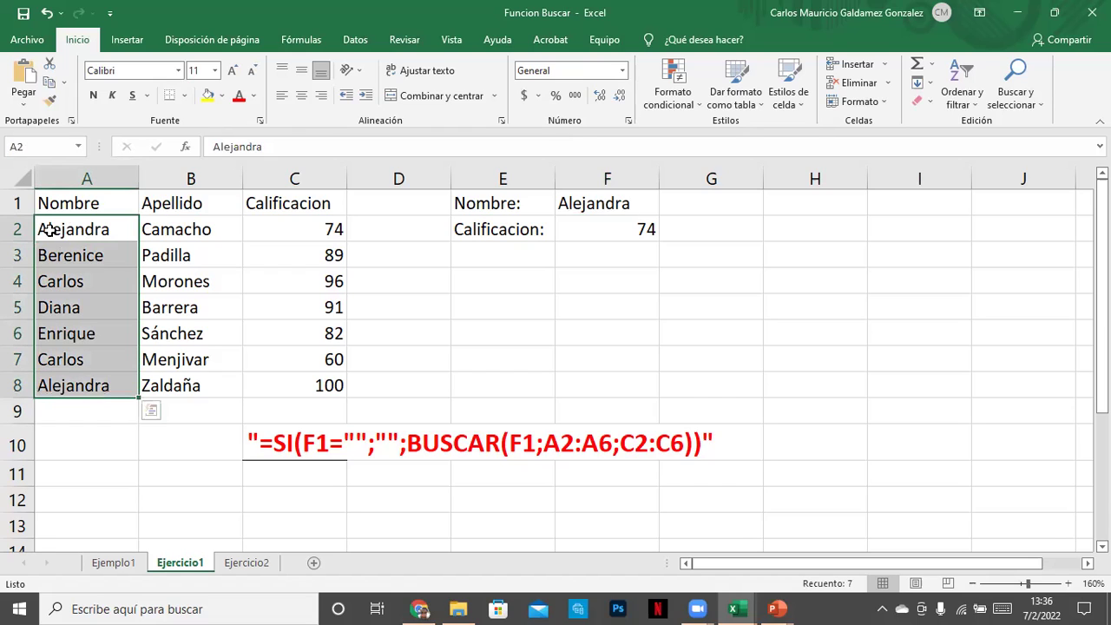
left_click(50, 229)
key("F2")
mouse_move(74, 242)
left_mouse_down()
mouse_move(87, 387)
mouse_move(87, 261)
mouse_move(71, 271)
mouse_move(75, 233)
left_mouse_up()
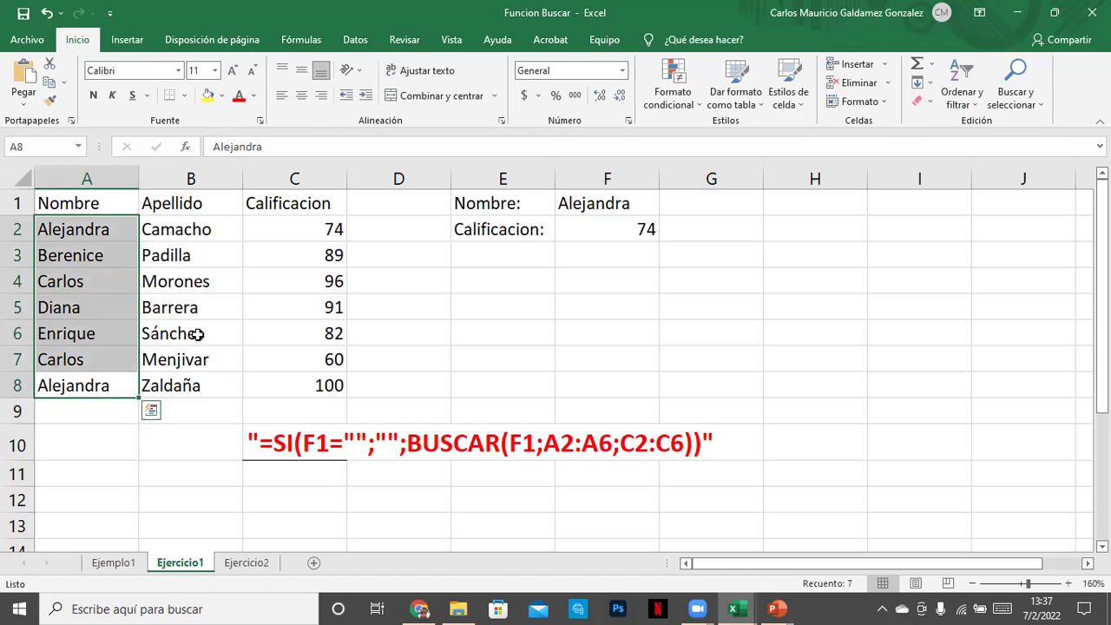
left_click(612, 227)
left_click(357, 147)
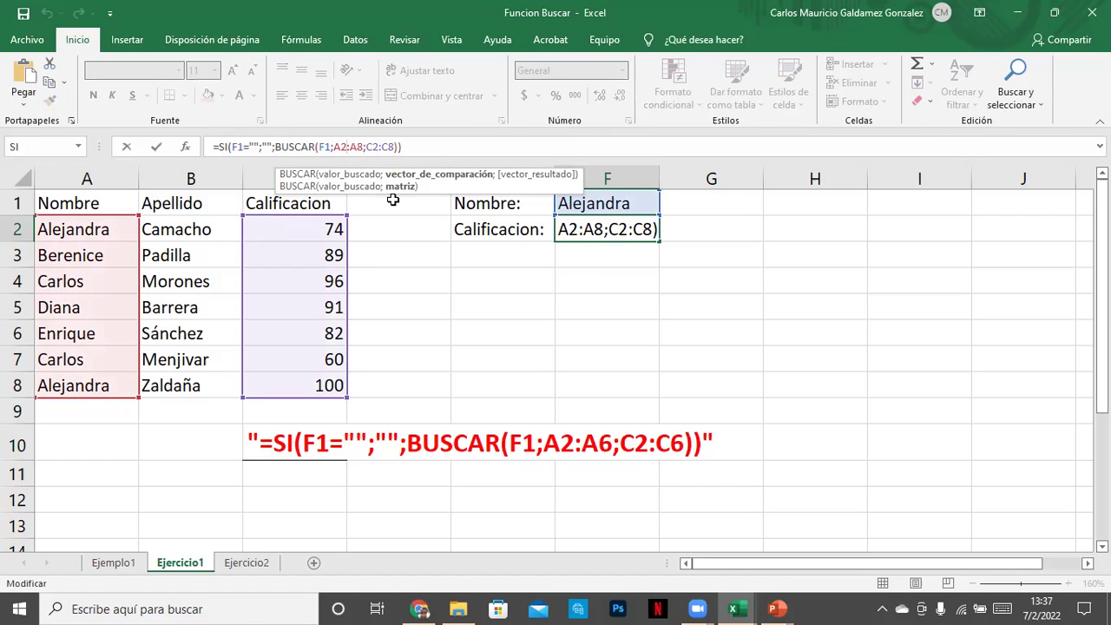
key("BackSpace")
key("BackSpace")
key("BackSpace")
type("A8:")
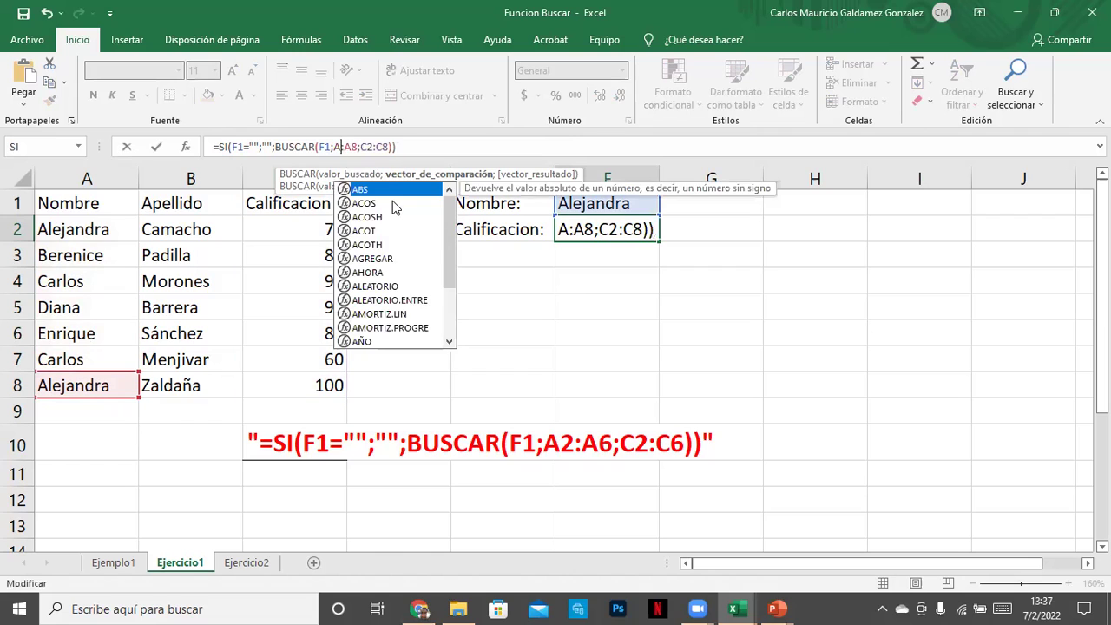
key("Right")
key("Delete")
type("2")
key("Return")
left_click_drag(74, 229, 274, 399)
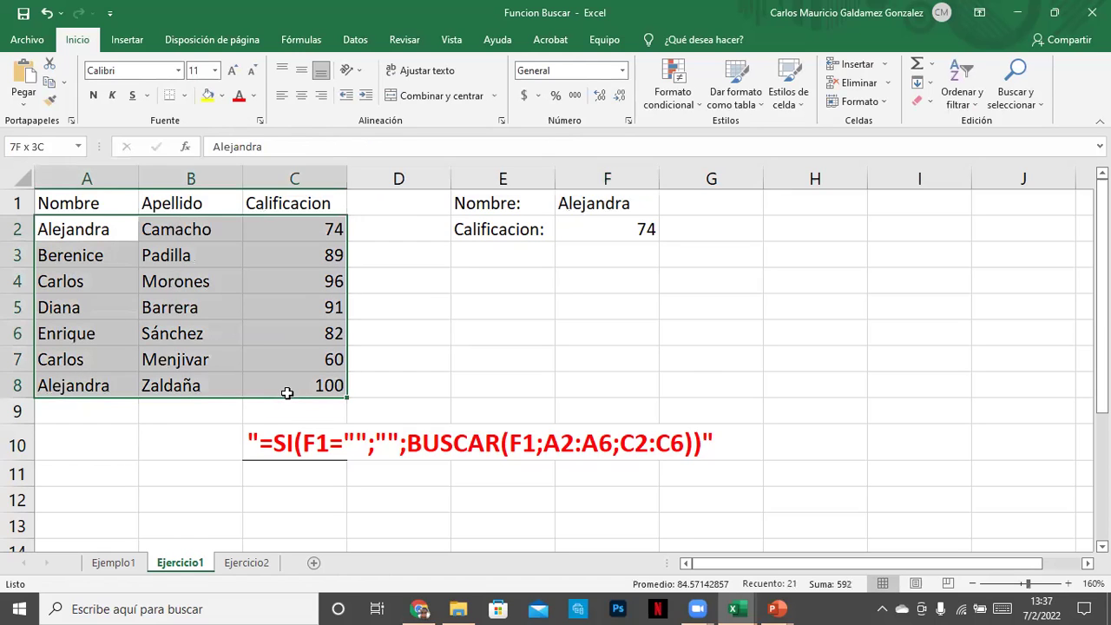
left_click_drag(286, 392, 287, 393)
left_click(286, 393)
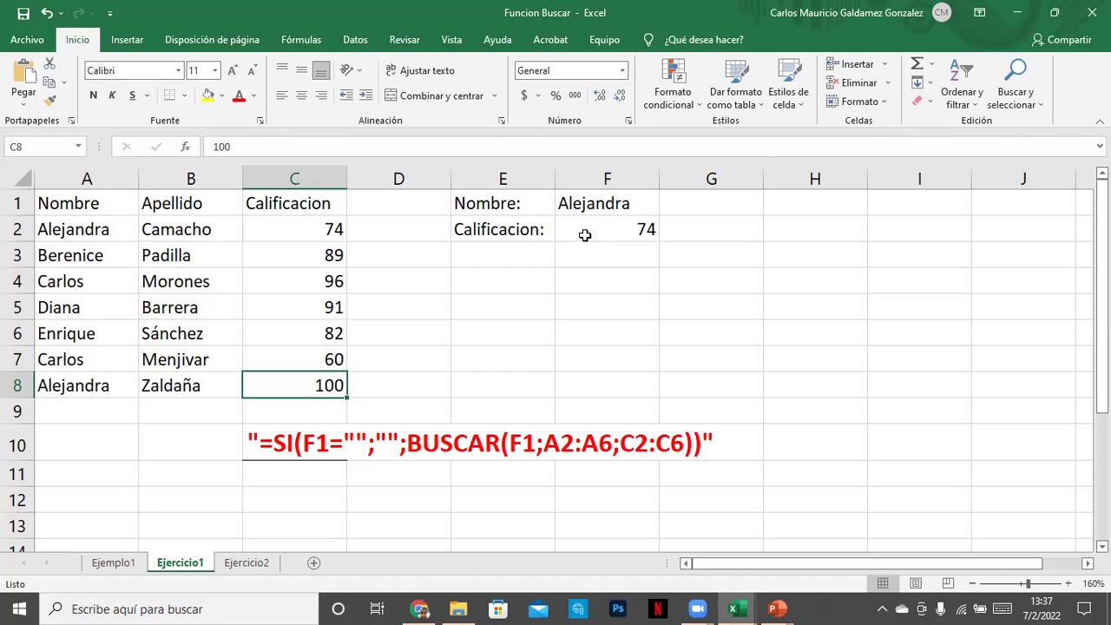
Insert cells above E2:F2, shifting down so the grade formula moves to F3
left_click(638, 230)
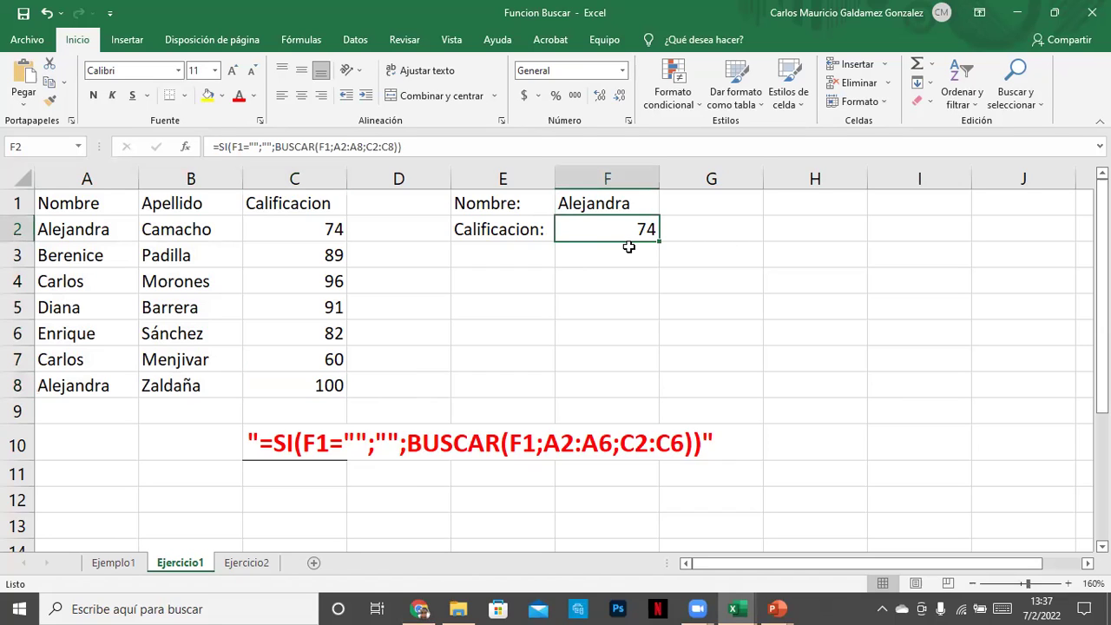
left_click(610, 205)
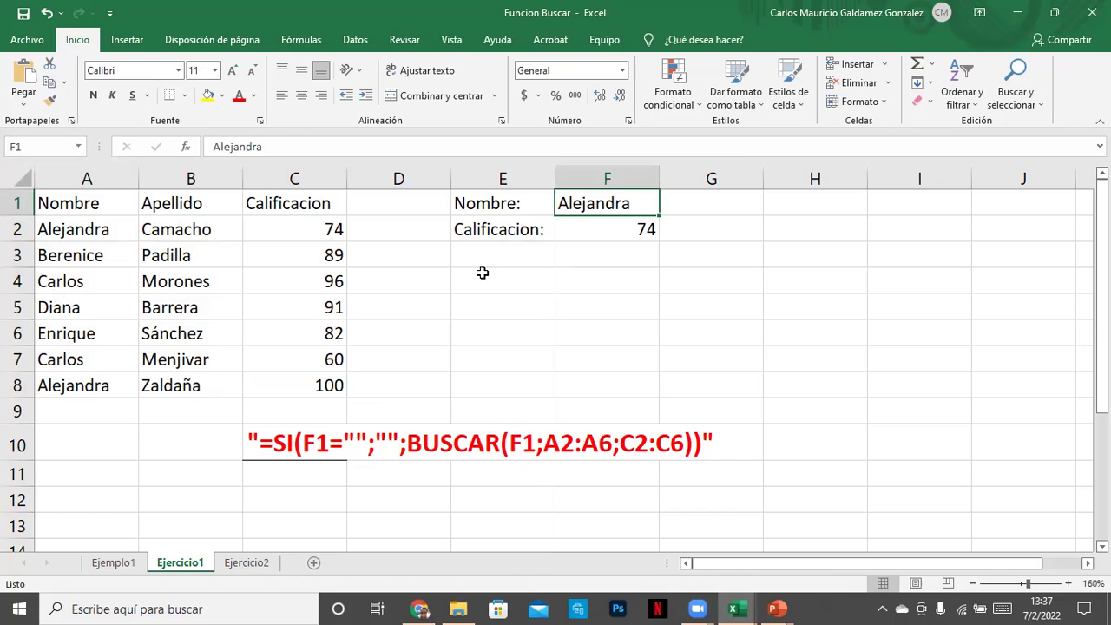
left_click(512, 234)
mouse_move(574, 237)
left_mouse_down()
mouse_move(580, 262)
mouse_move(510, 229)
mouse_move(549, 288)
left_mouse_up()
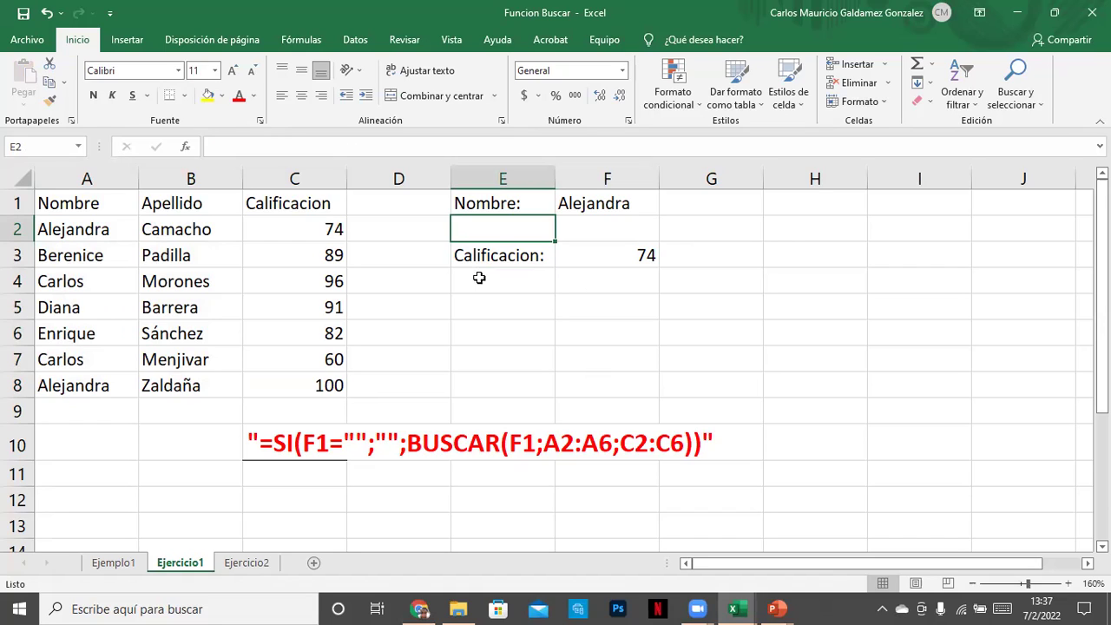
left_click(577, 258)
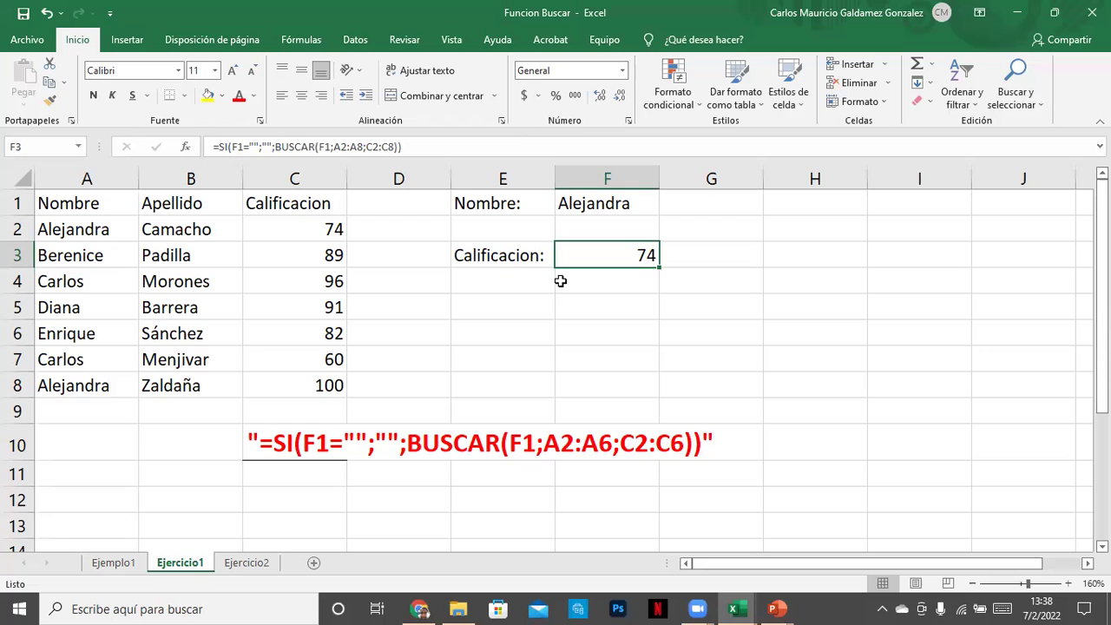
left_click(330, 147)
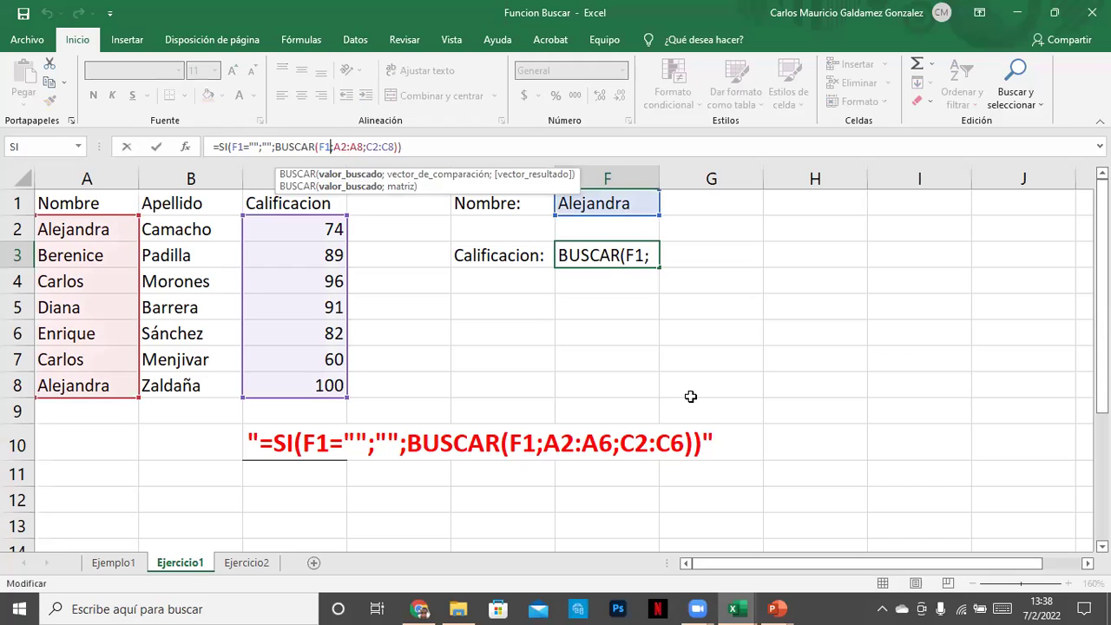
Label E2 'Apellido:' and enter the second student's surname in F2
left_click(481, 226)
type("Apellido:")
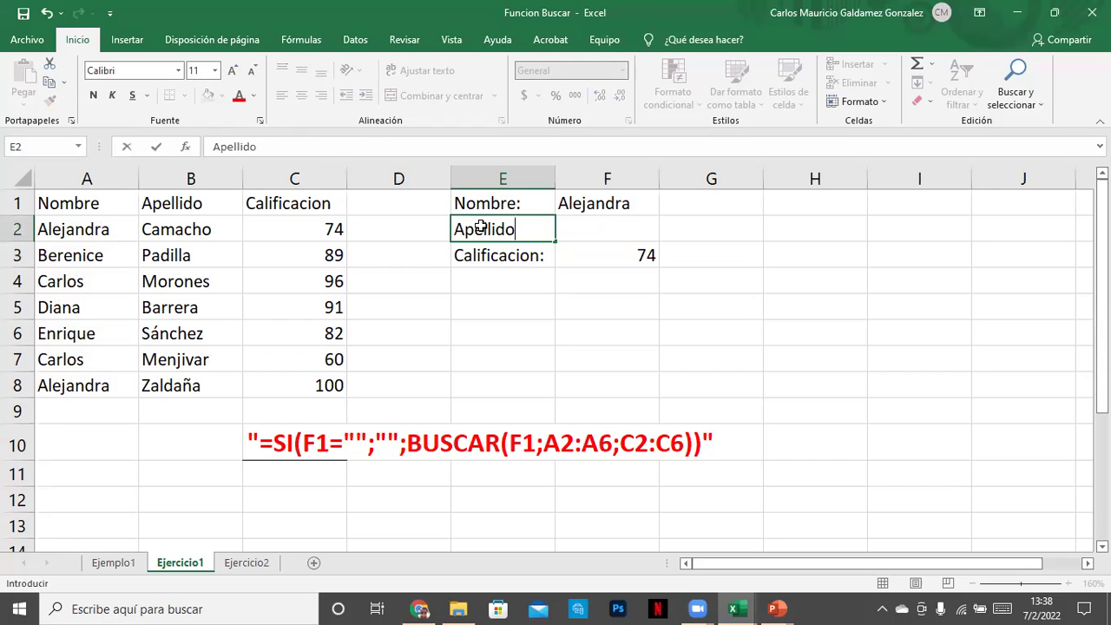
key("Tab")
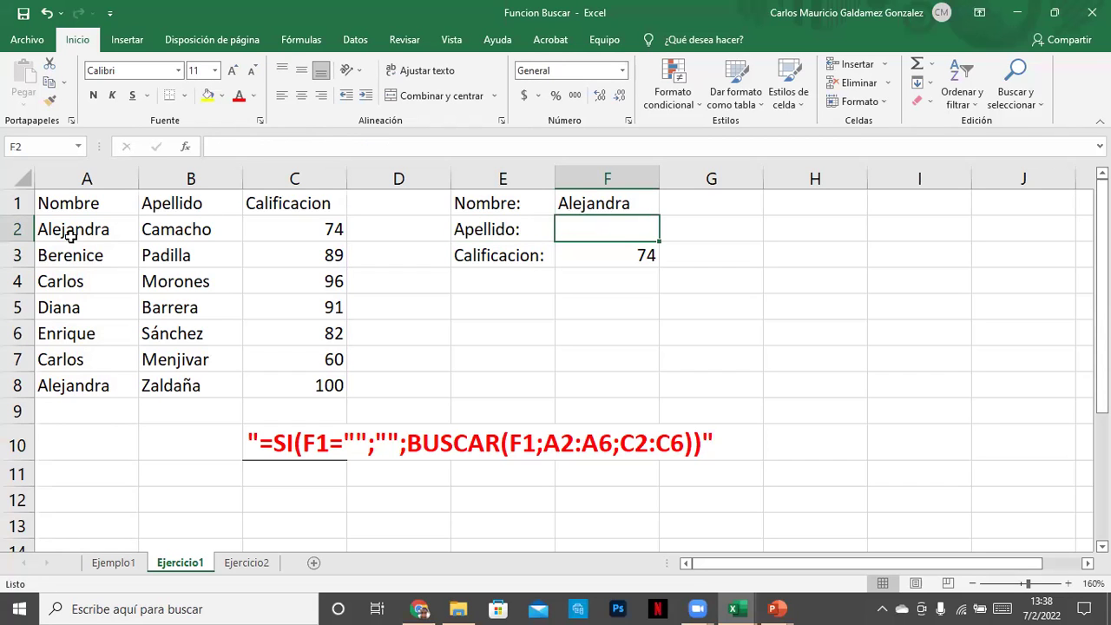
left_click(68, 231)
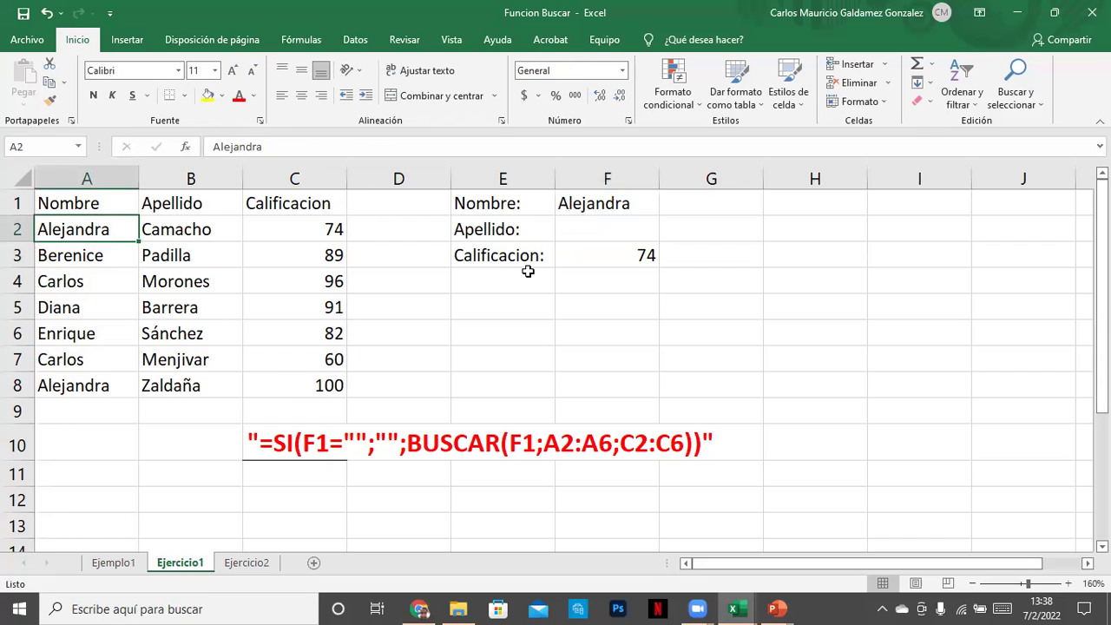
left_click(585, 236)
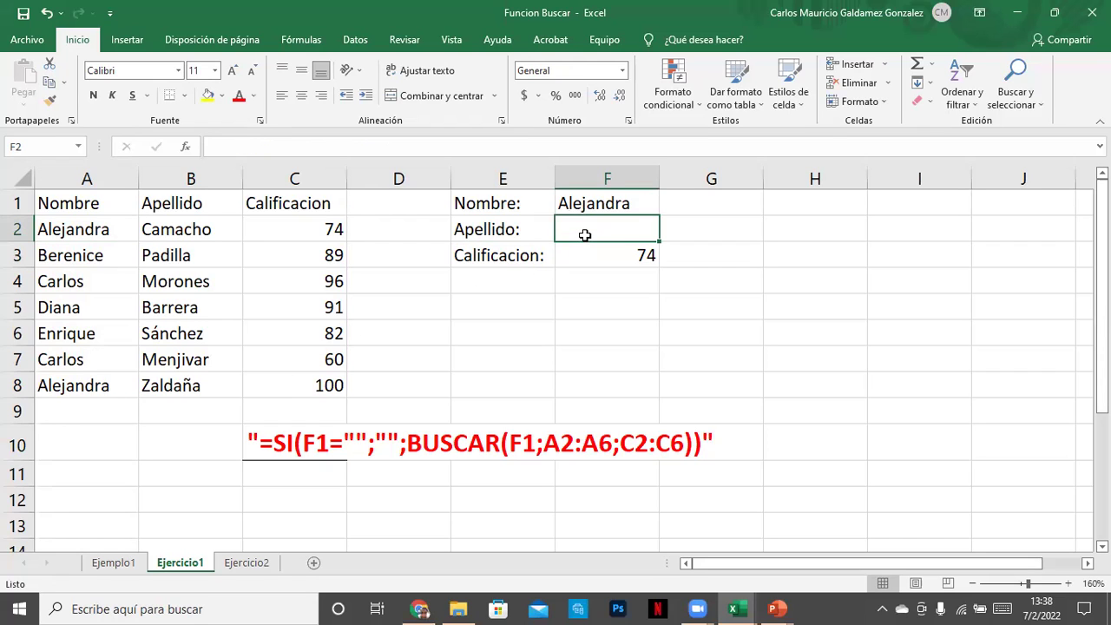
type("Zaldaña")
key("Return")
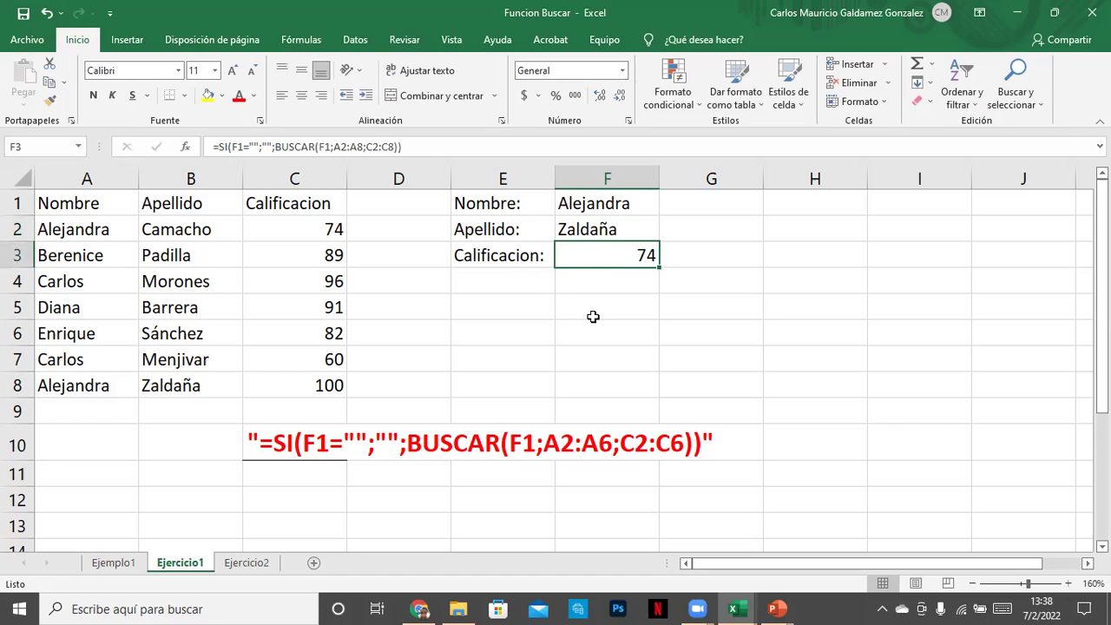
Try adding text after F1 in F3's formula, then remove it unchanged
left_click(323, 148)
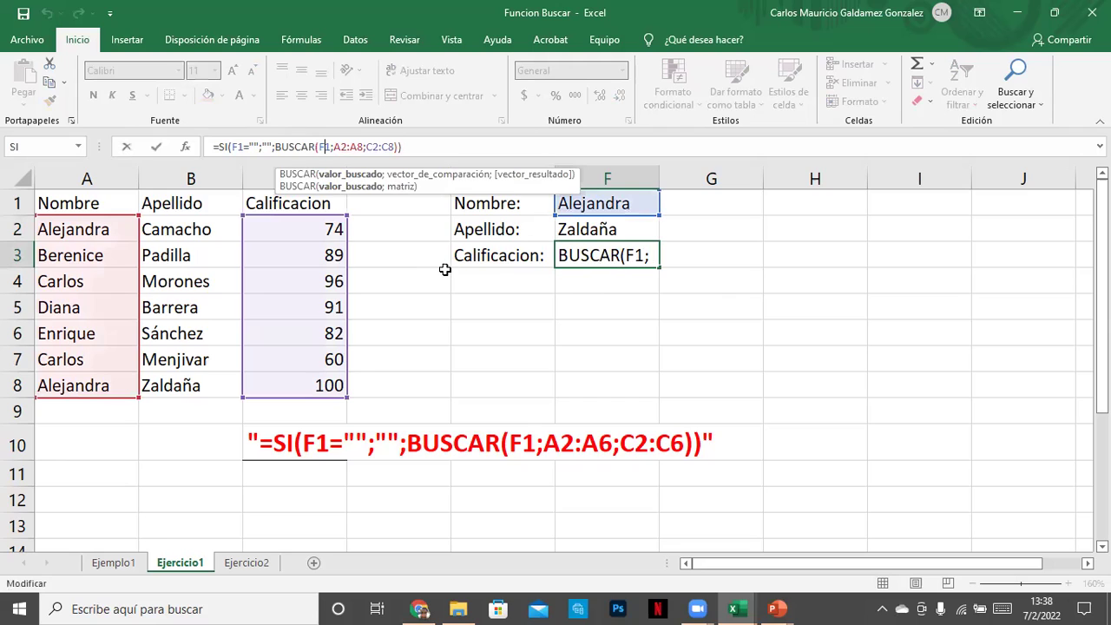
left_click(643, 257)
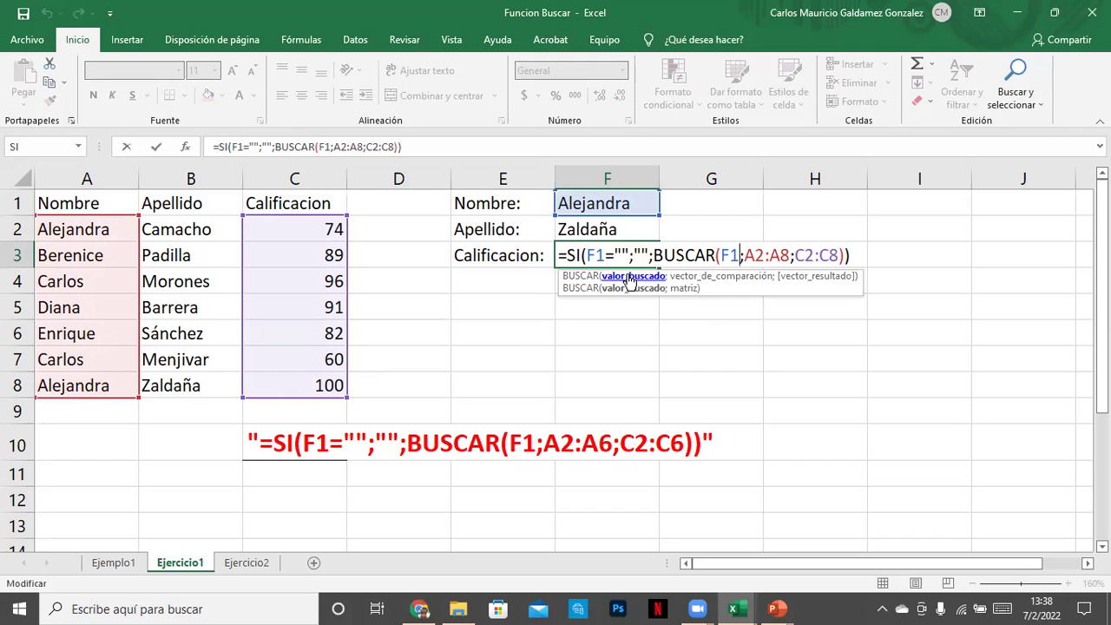
type("and")
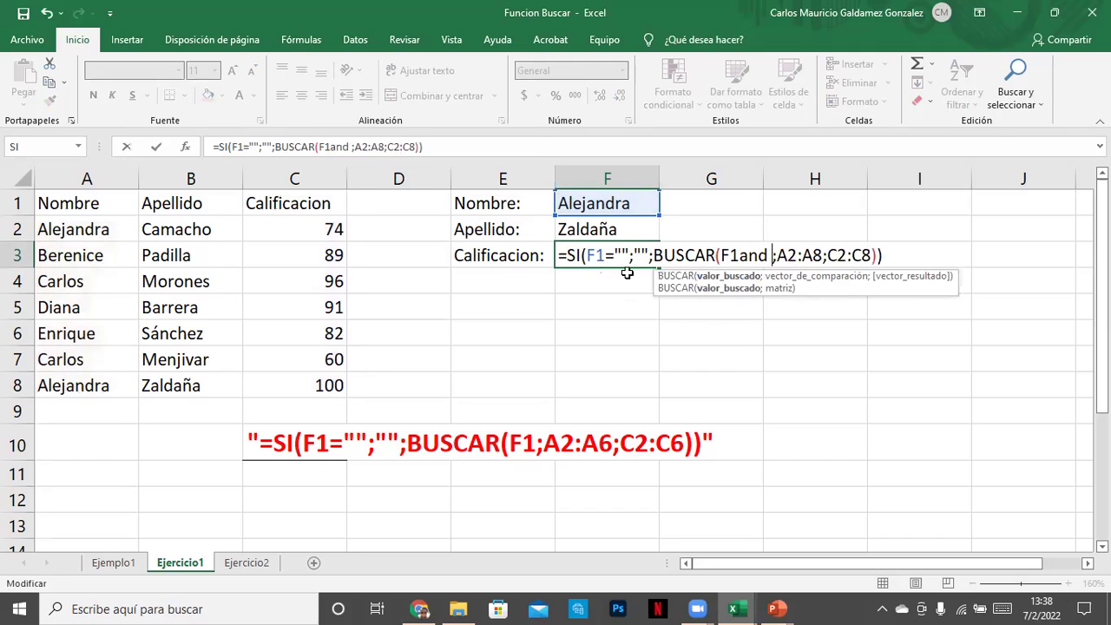
key("BackSpace")
key("BackSpace")
key("BackSpace")
key("BackSpace")
type("y")
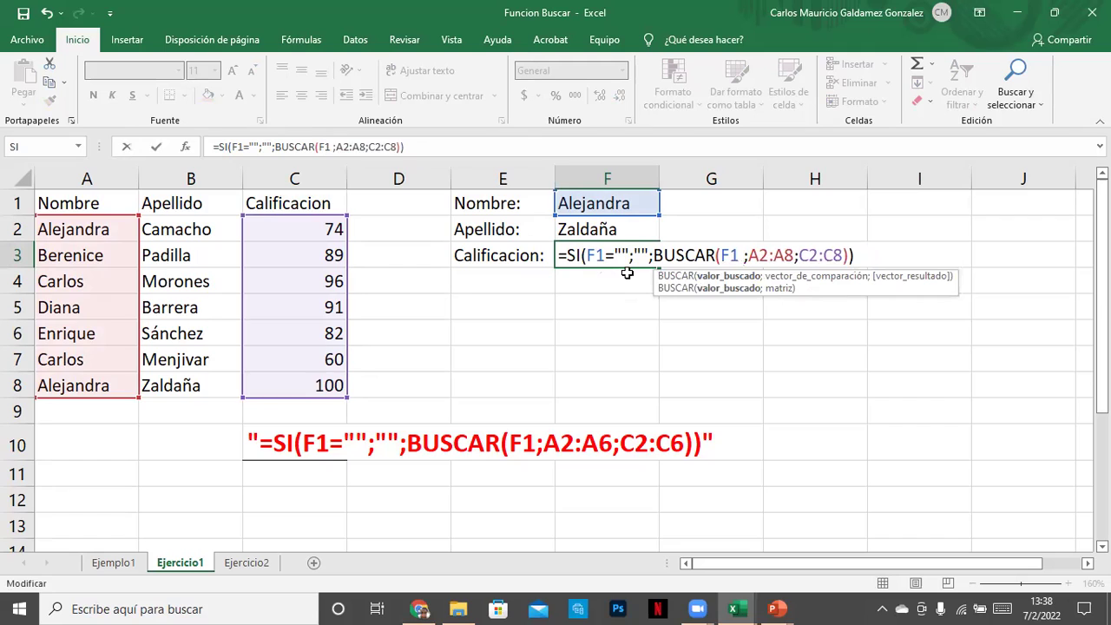
key("BackSpace")
key("BackSpace")
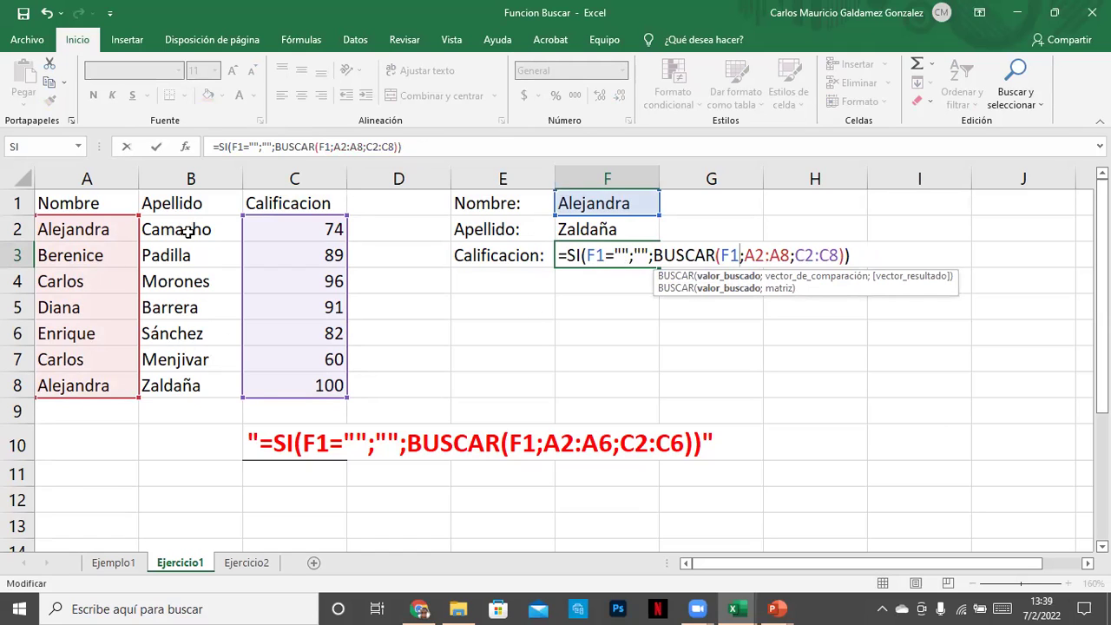
left_click(187, 230)
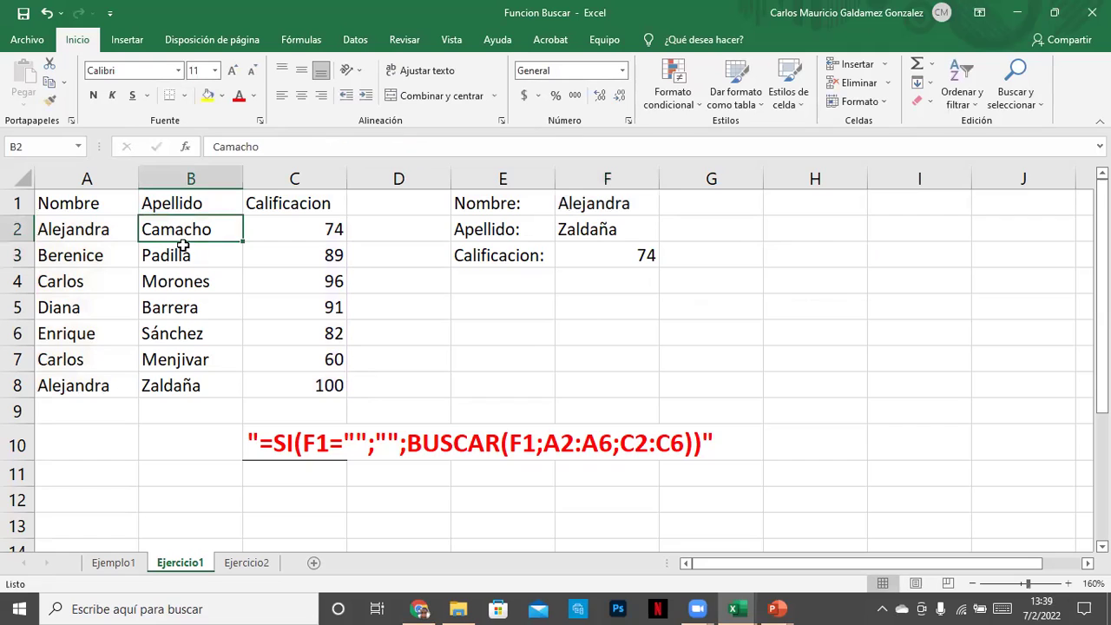
Highlight the surnames B2:B8 and names A2:B8, then show the BUSCAR formula in F3
left_click_drag(179, 229, 188, 377)
left_click_drag(70, 229, 165, 386)
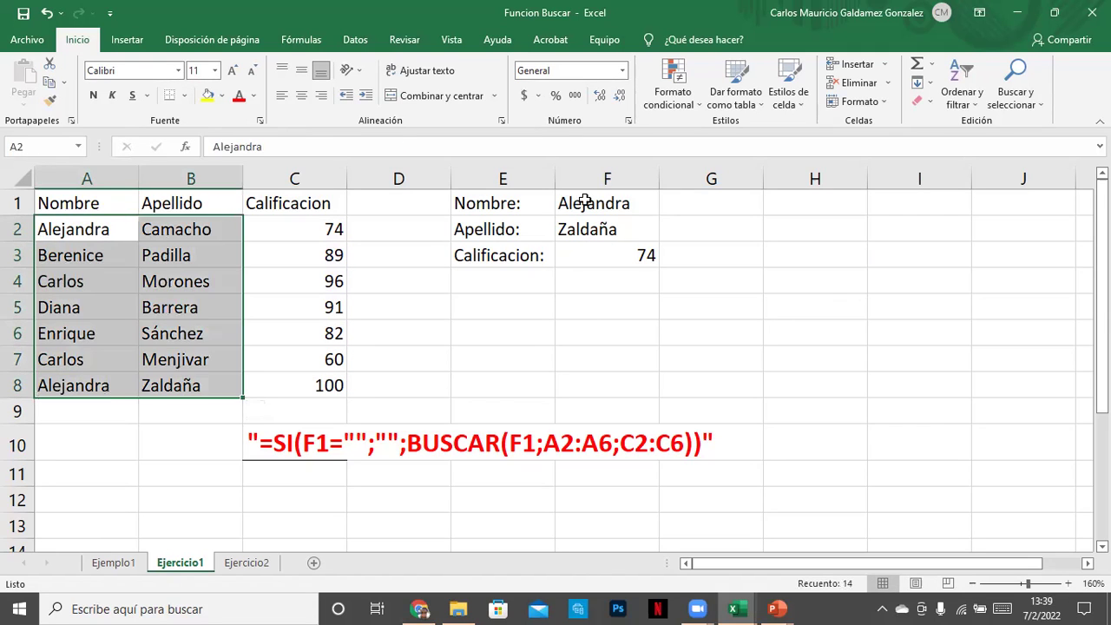
left_click(616, 259)
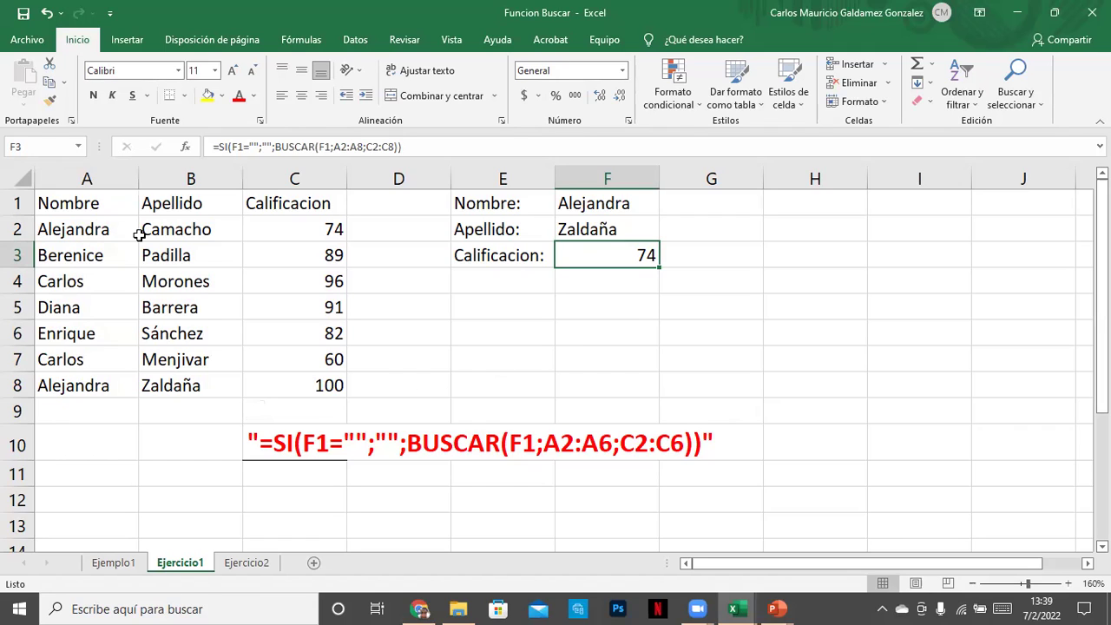
Try a column A width change, undo it, and re-highlight the names A2:A8 and surnames B2:B8
left_click_drag(135, 178, 147, 178)
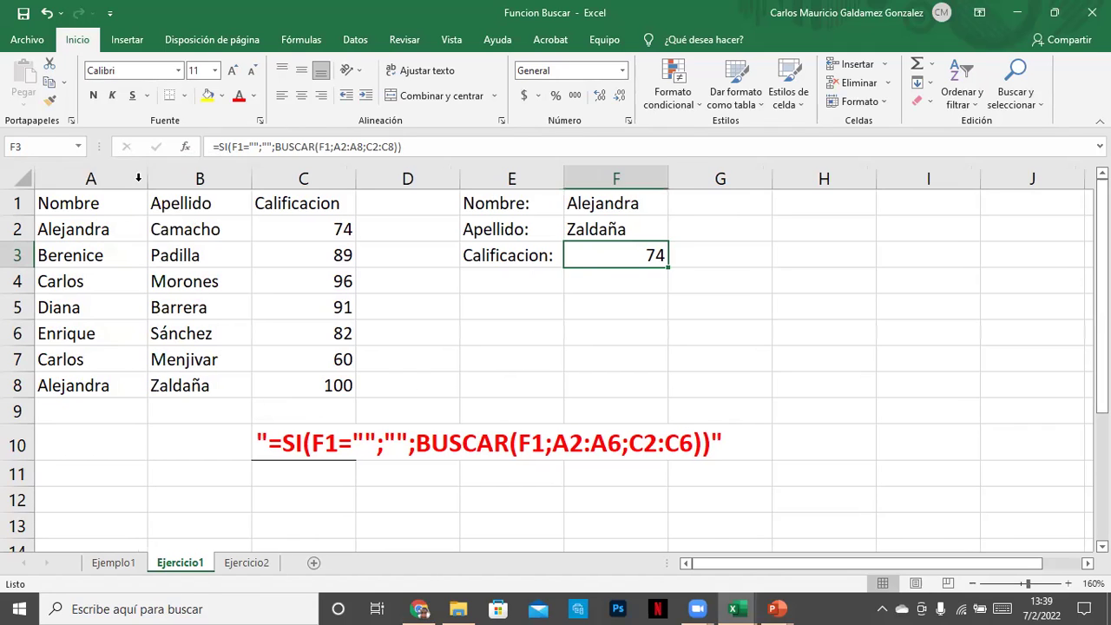
key("ctrl+z")
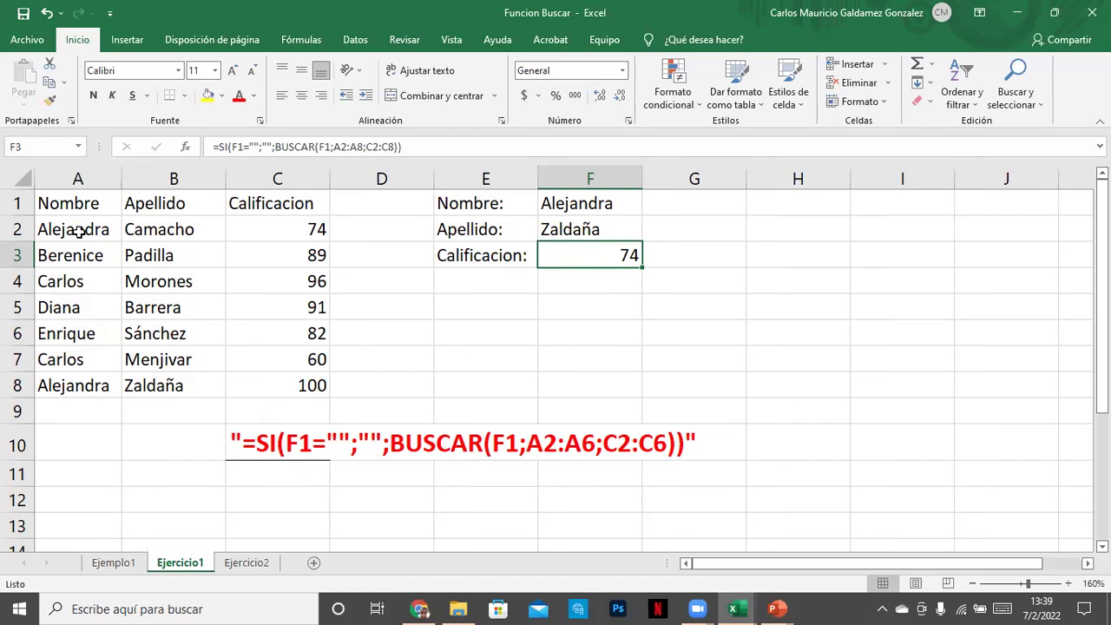
left_click_drag(76, 231, 75, 384)
left_click_drag(144, 228, 171, 390)
left_click(171, 390)
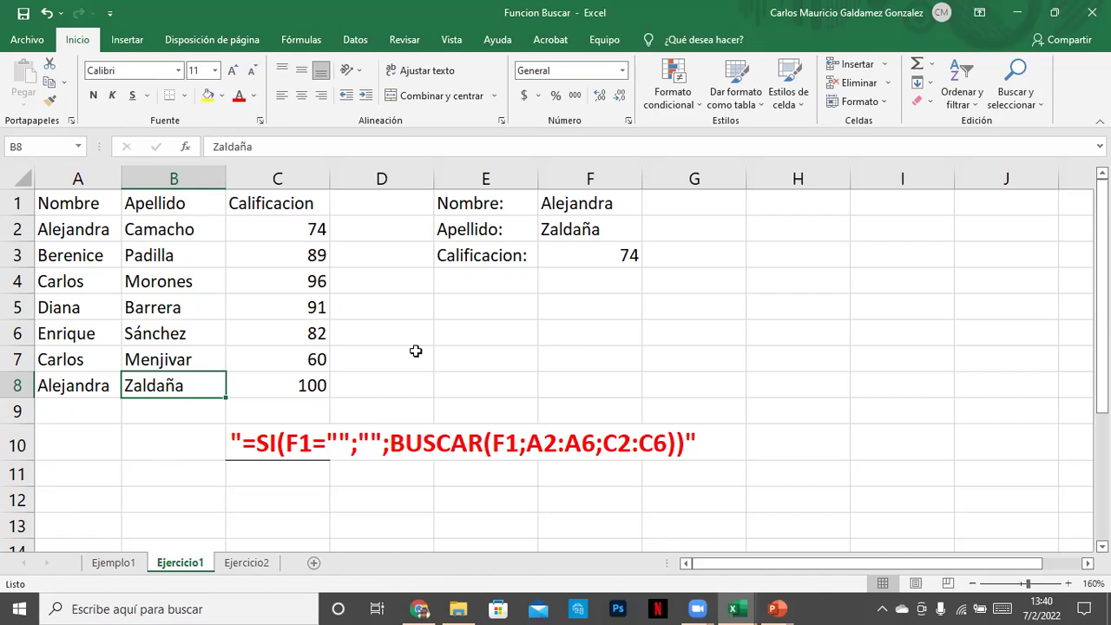
left_click_drag(470, 202, 633, 257)
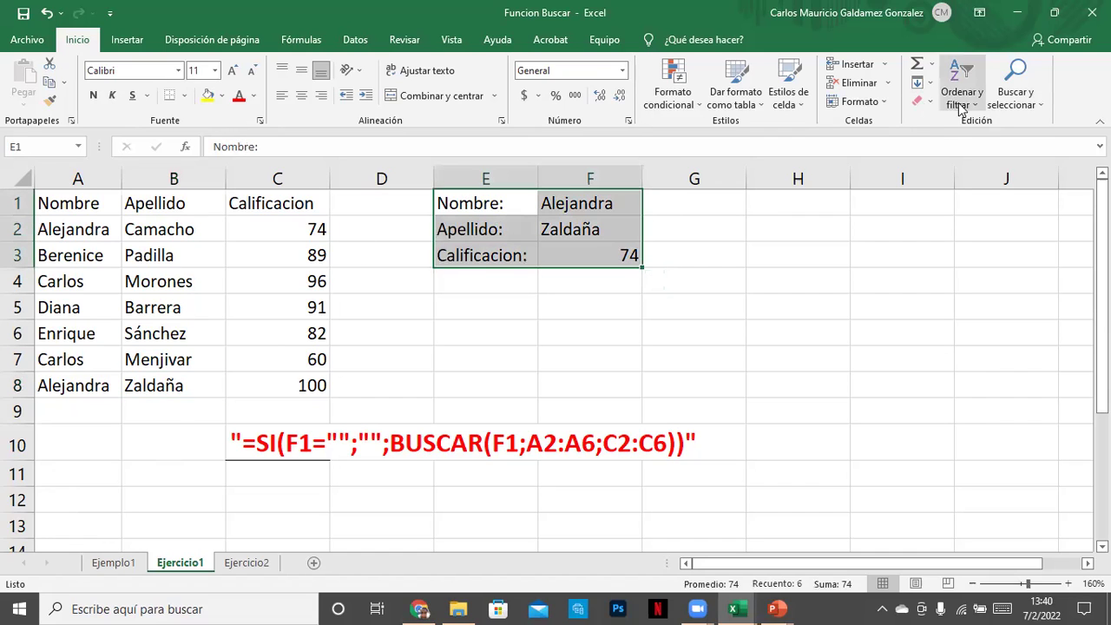
left_click_drag(52, 208, 295, 205)
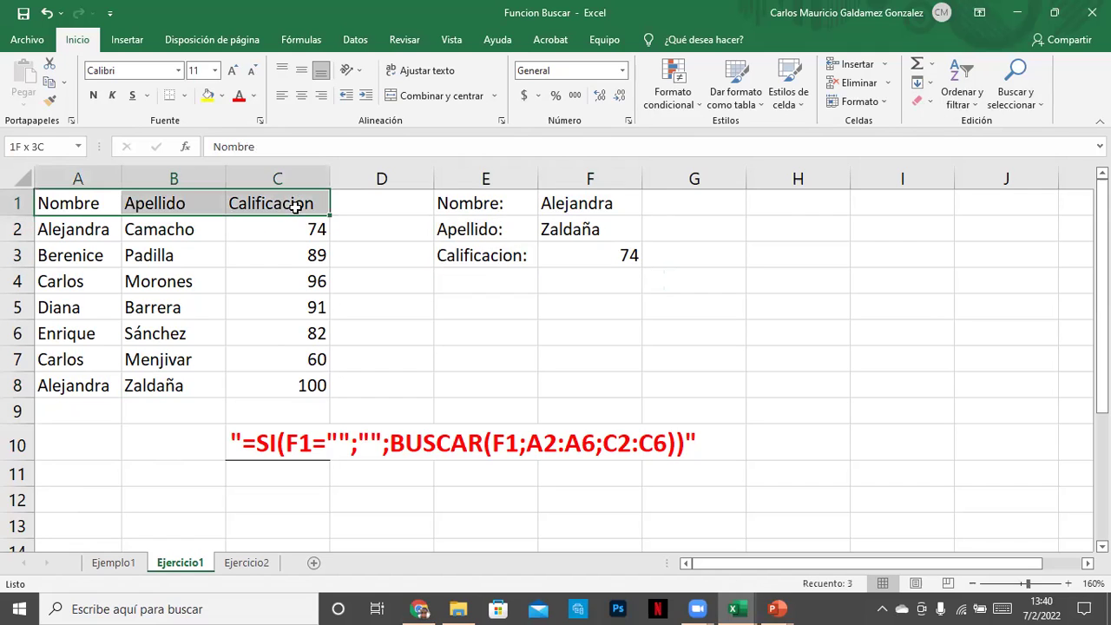
left_click(961, 95)
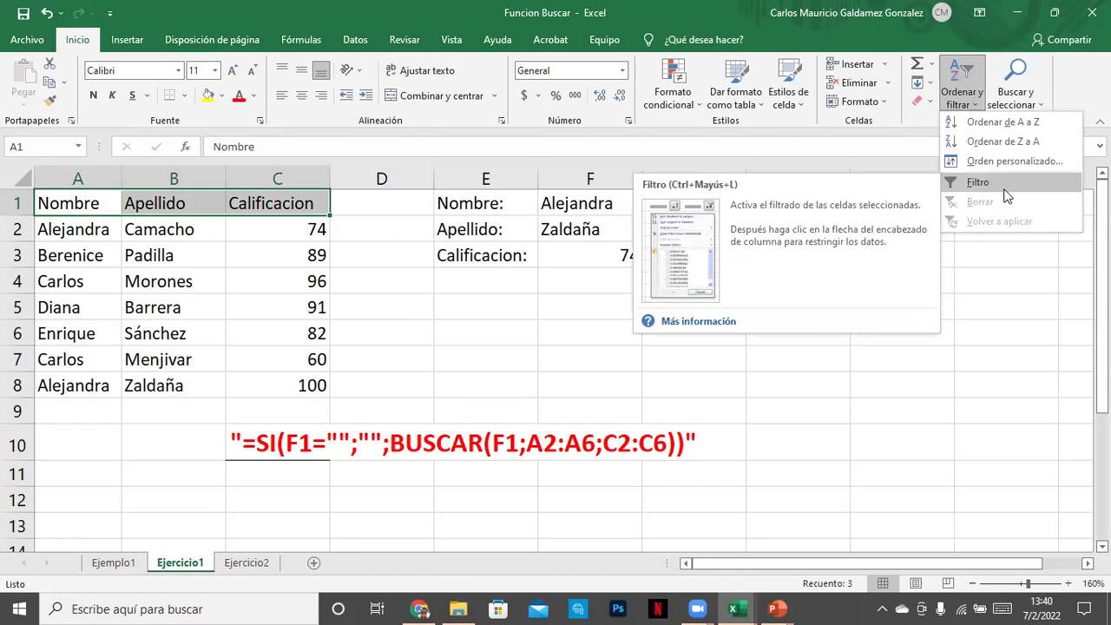
left_click(603, 265)
left_click(599, 260)
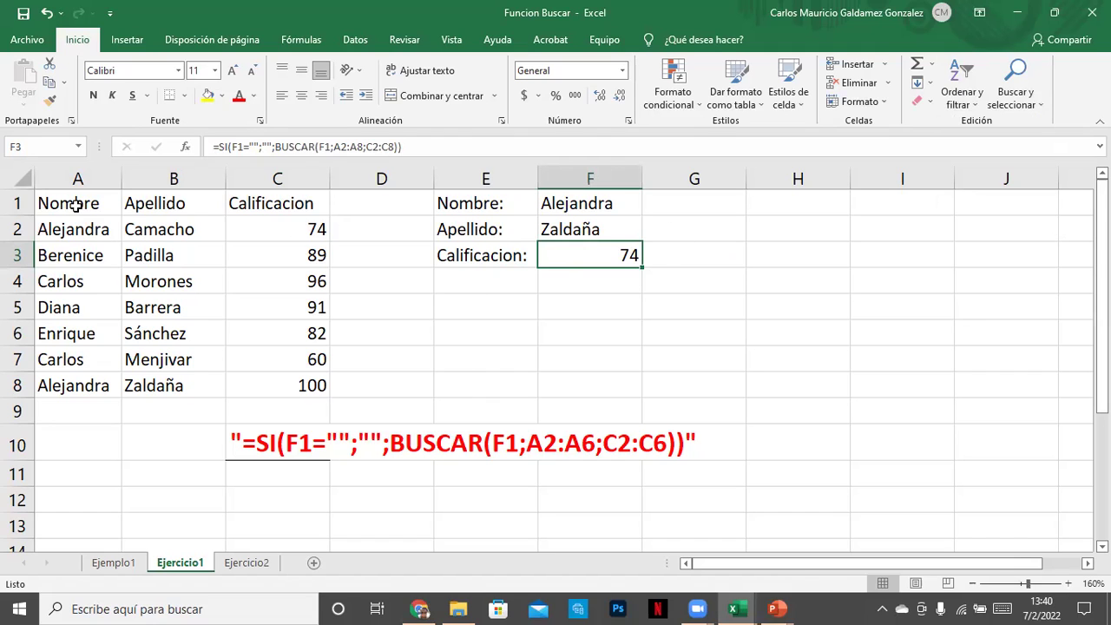
left_click_drag(75, 203, 310, 198)
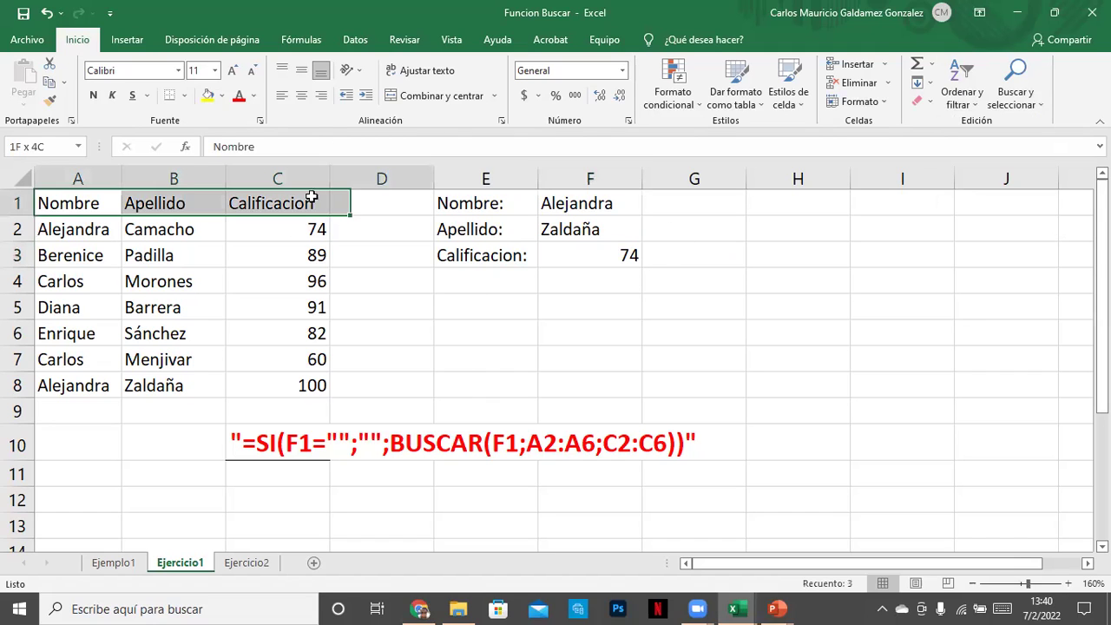
left_click(956, 102)
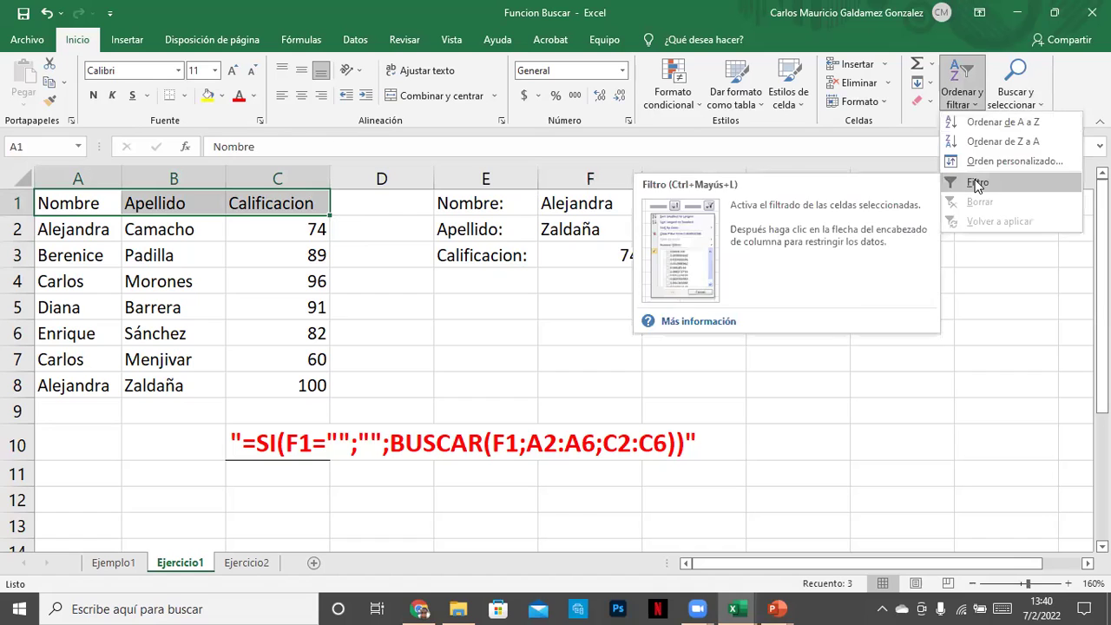
left_click(976, 184)
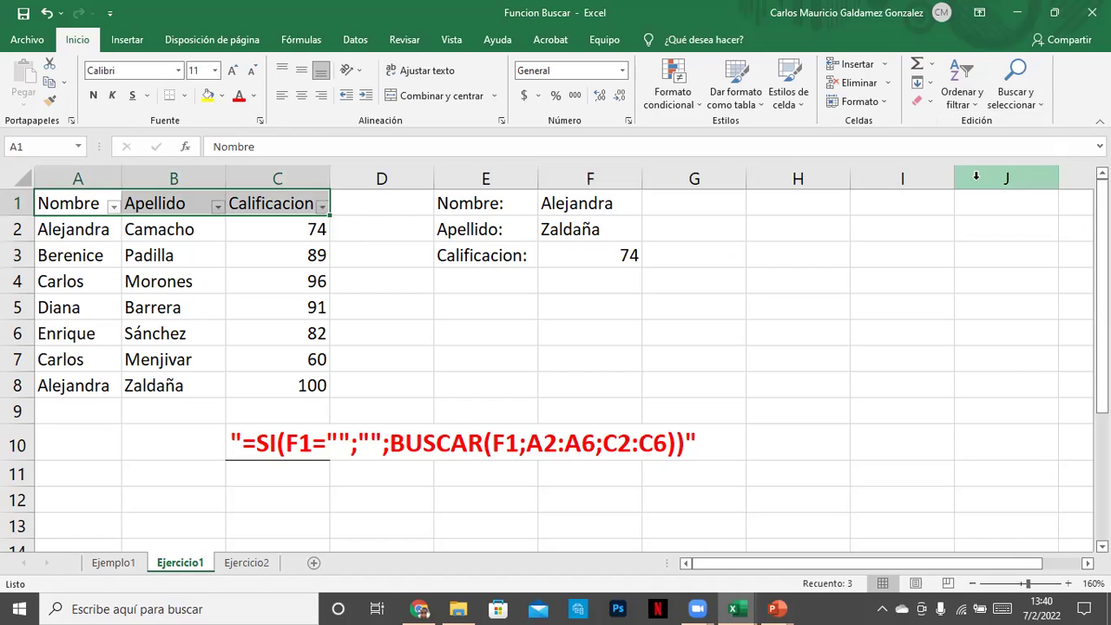
left_click(113, 208)
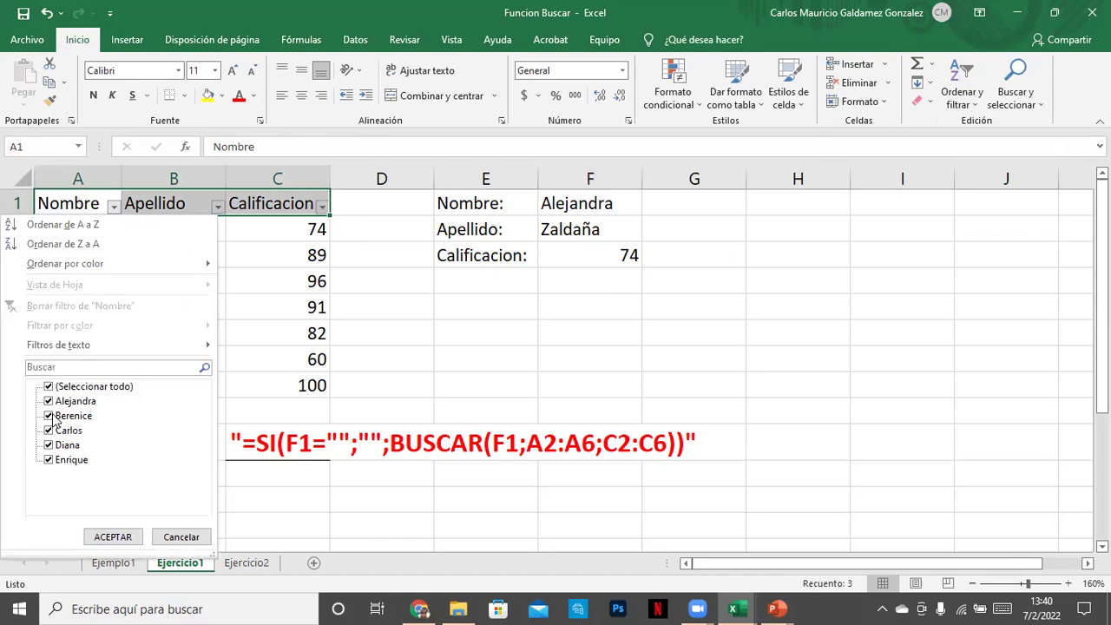
left_click(48, 386)
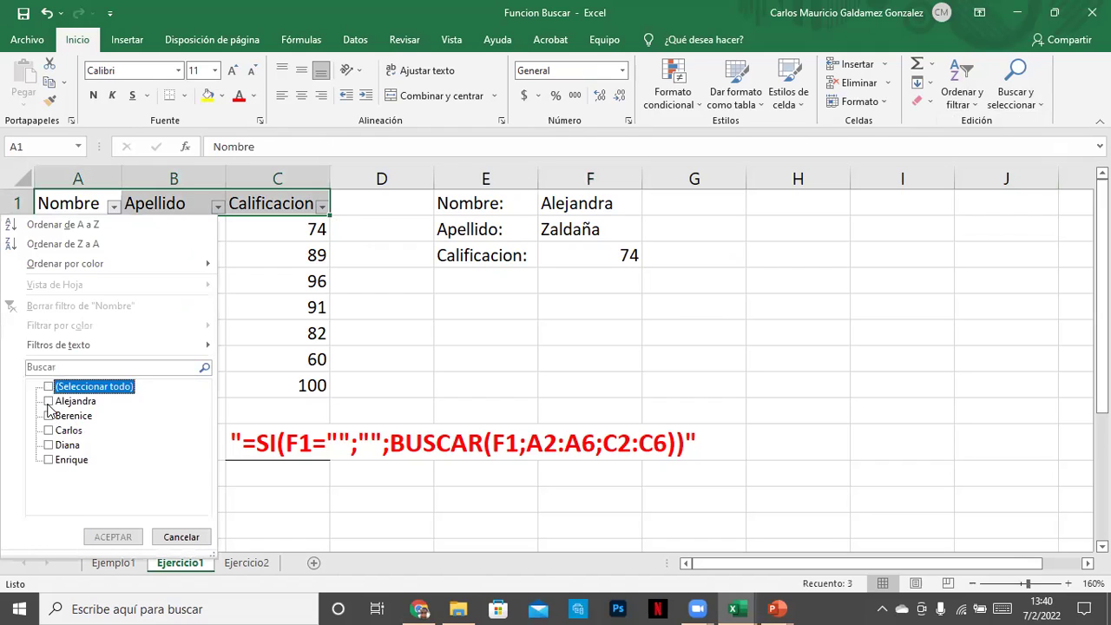
left_click(49, 402)
left_click(109, 533)
left_click_drag(75, 229, 272, 255)
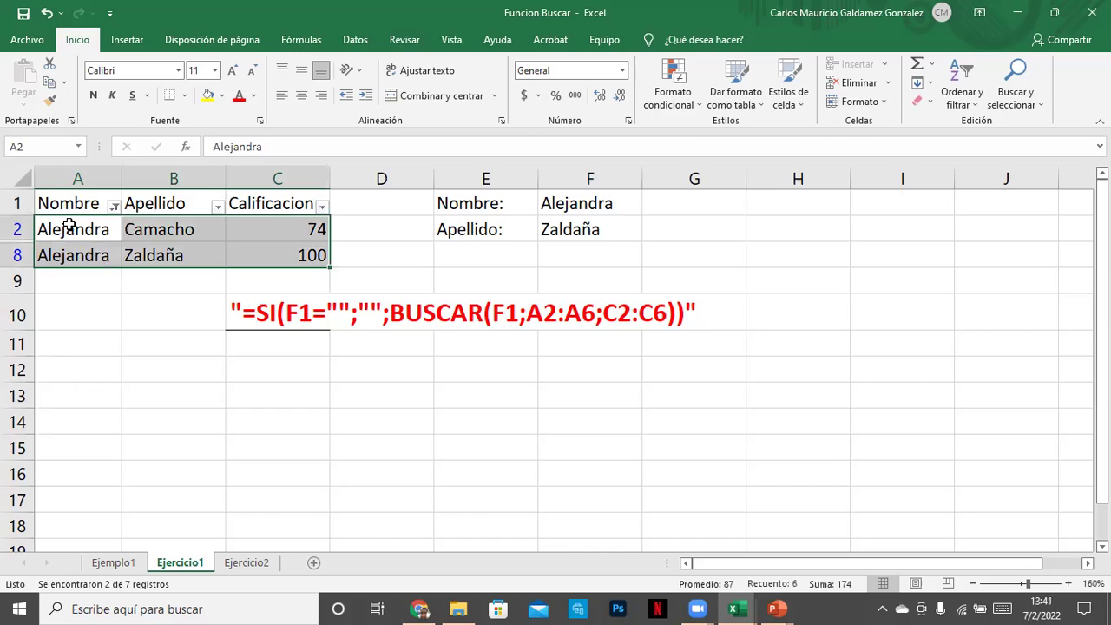
left_click_drag(70, 227, 155, 250)
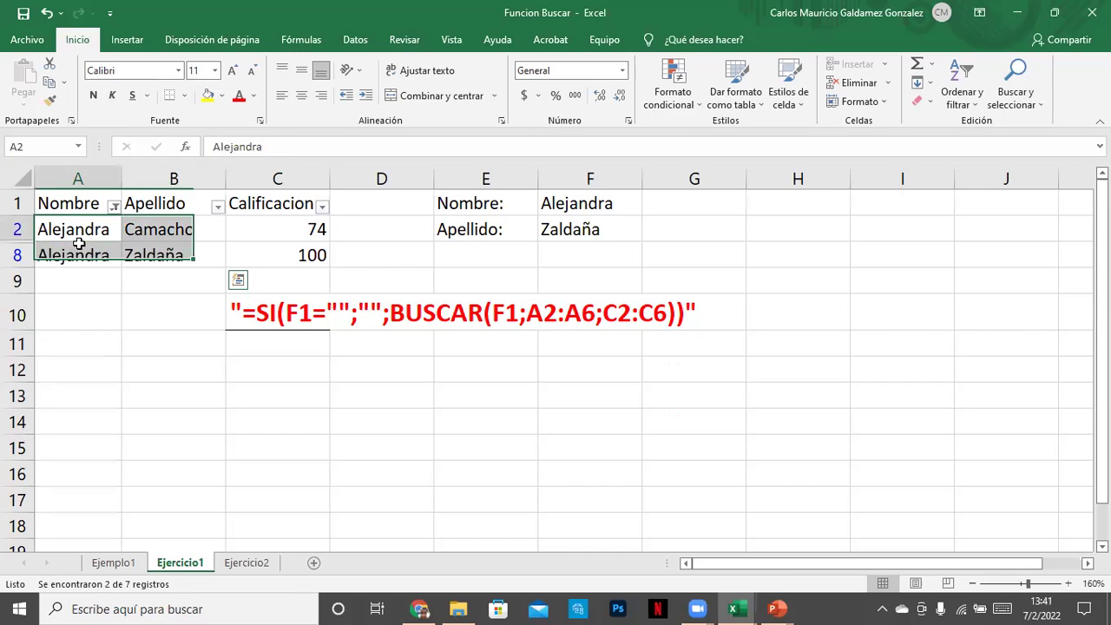
left_click_drag(77, 228, 71, 253)
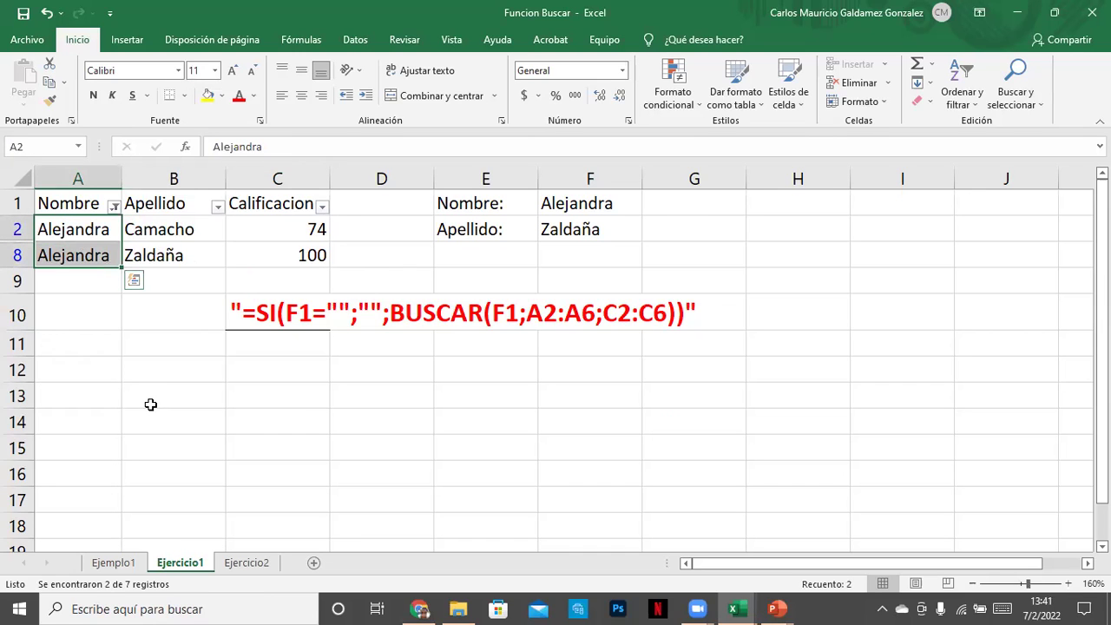
left_click(114, 205)
left_click(49, 386)
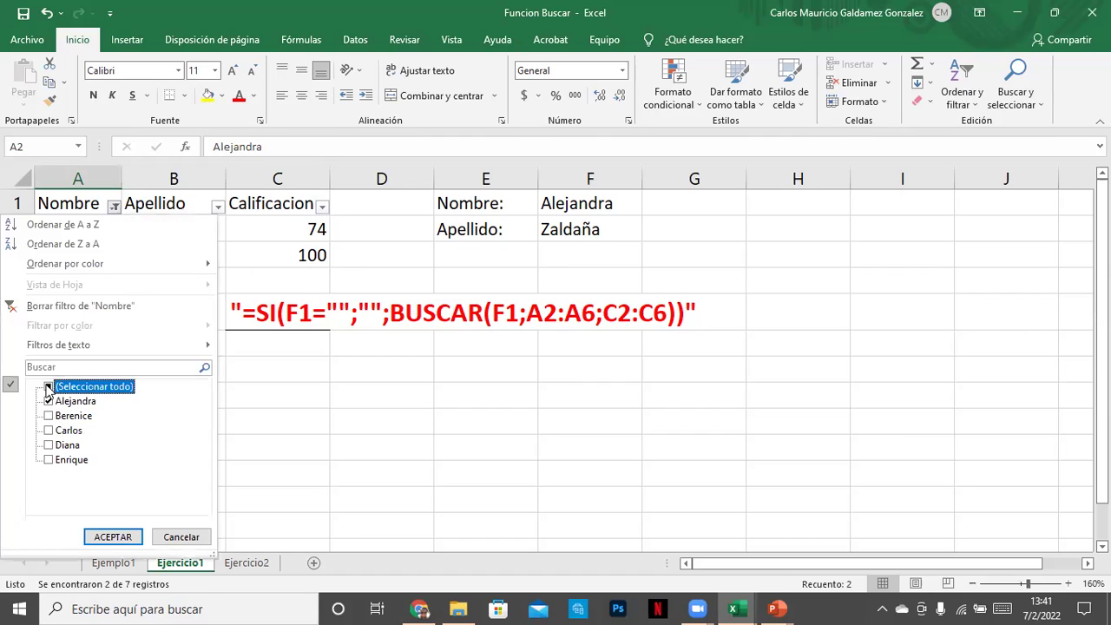
left_click(113, 536)
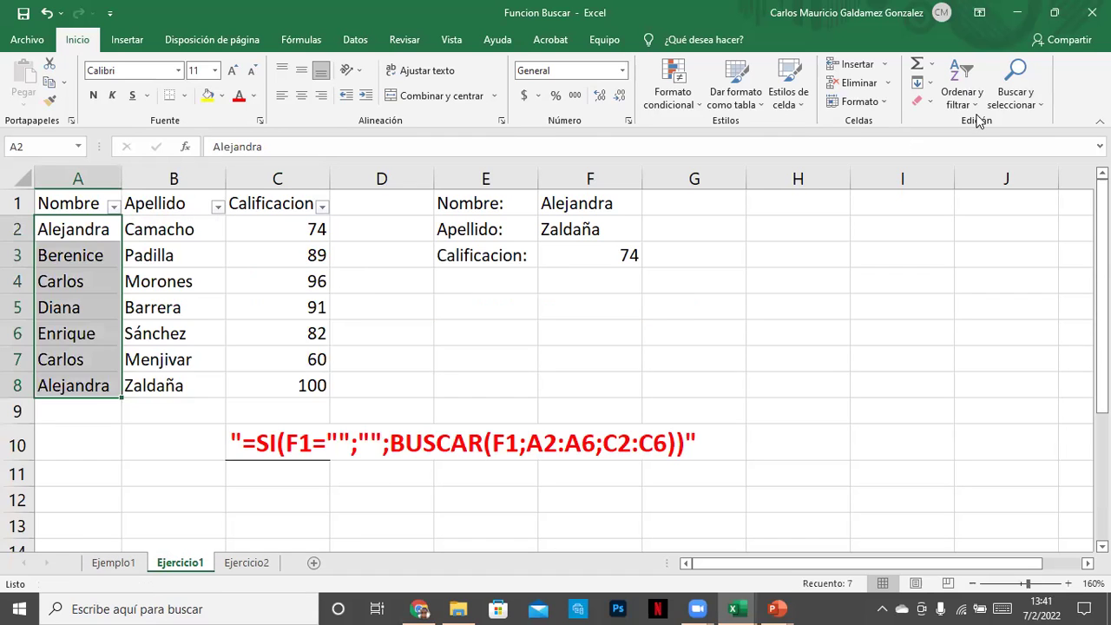
left_click(971, 103)
left_click(979, 182)
left_click(161, 334)
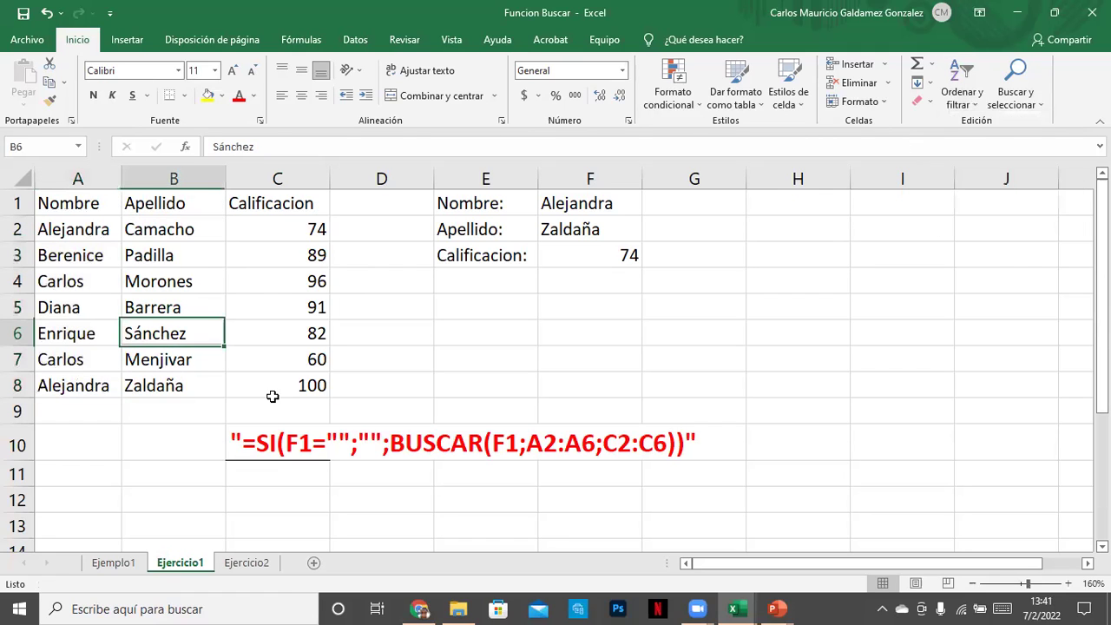
Move the Calificacion label and its 74 result from E3:F3 onto E2:F2, replacing Apellido
left_click(548, 251)
left_click_drag(459, 229, 551, 229)
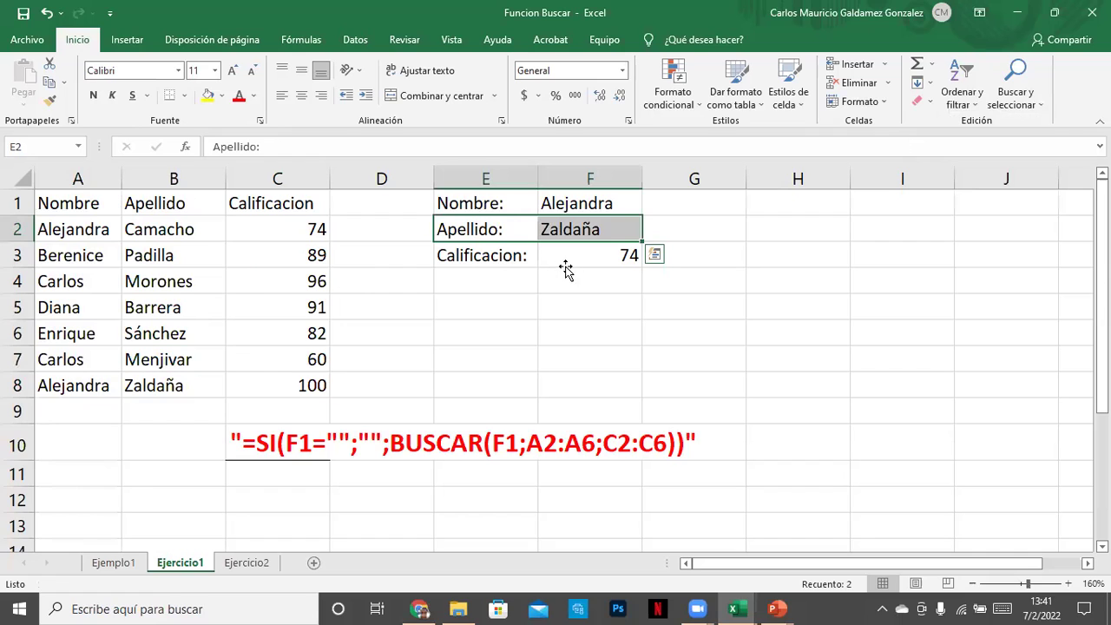
left_click_drag(566, 245, 566, 236)
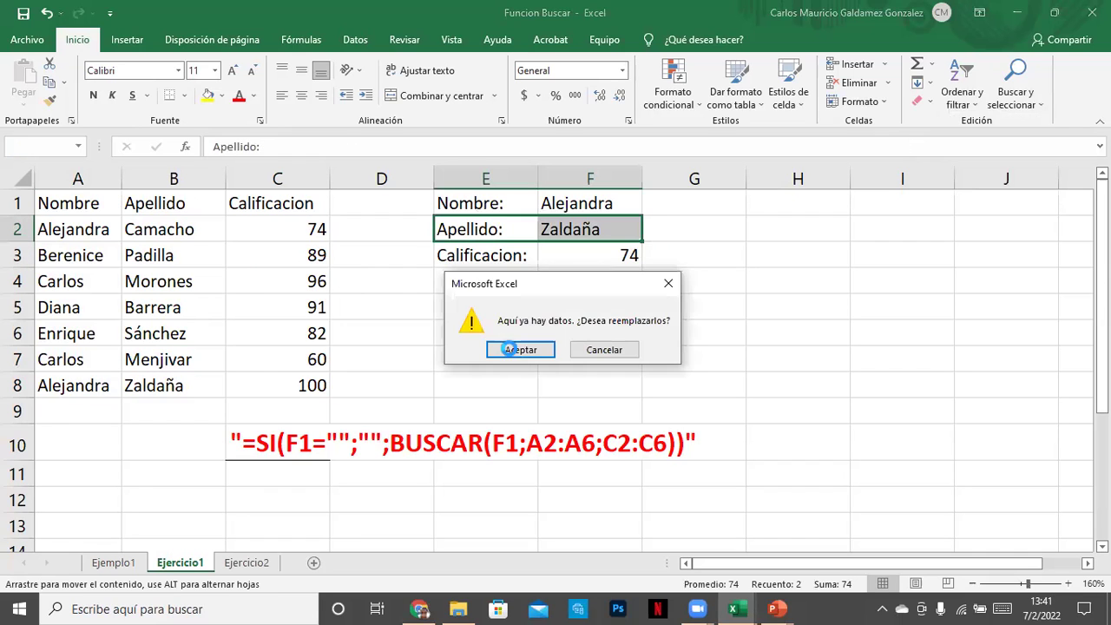
key("Return")
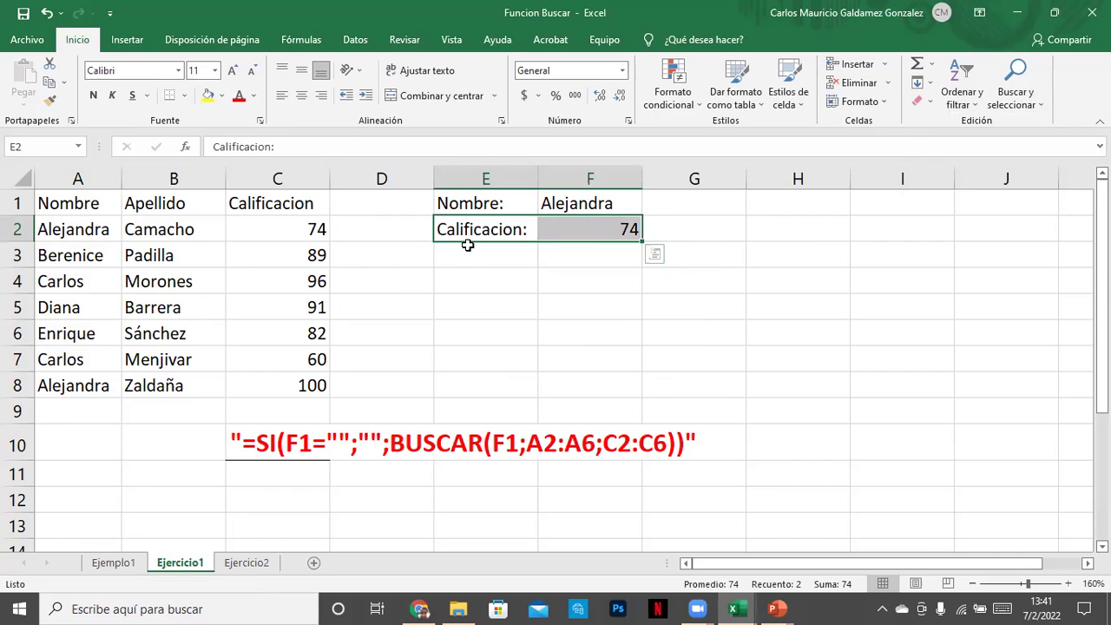
left_click(476, 254)
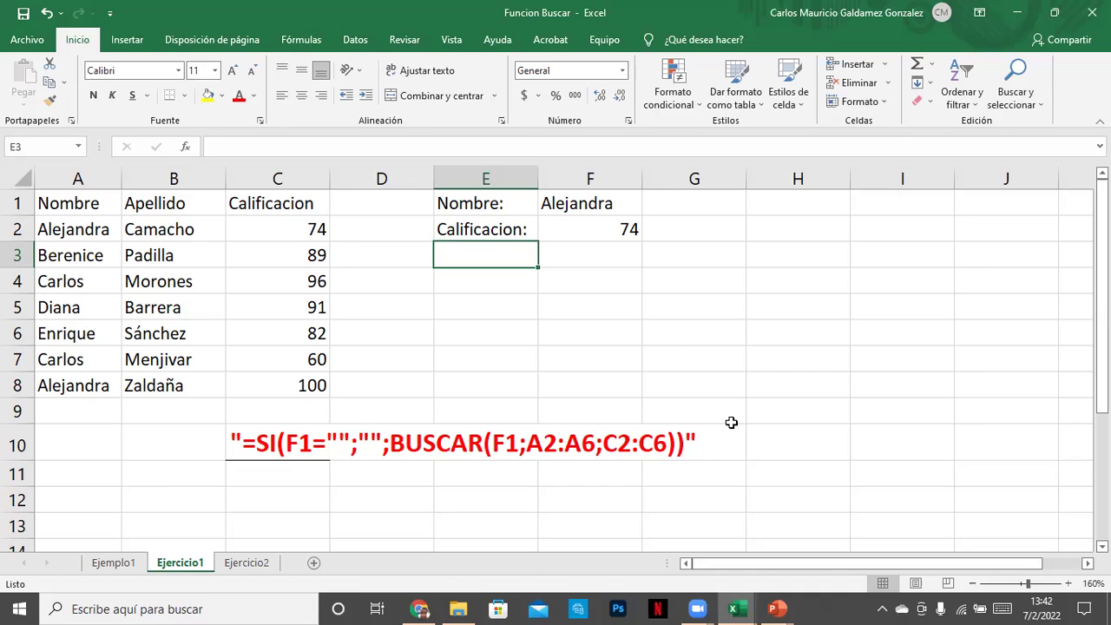
Advance the PowerPoint slideshow to the slide on using B2:B6 to return the surname, then switch back toward Excel
mouse_move(775, 608)
left_click(834, 547)
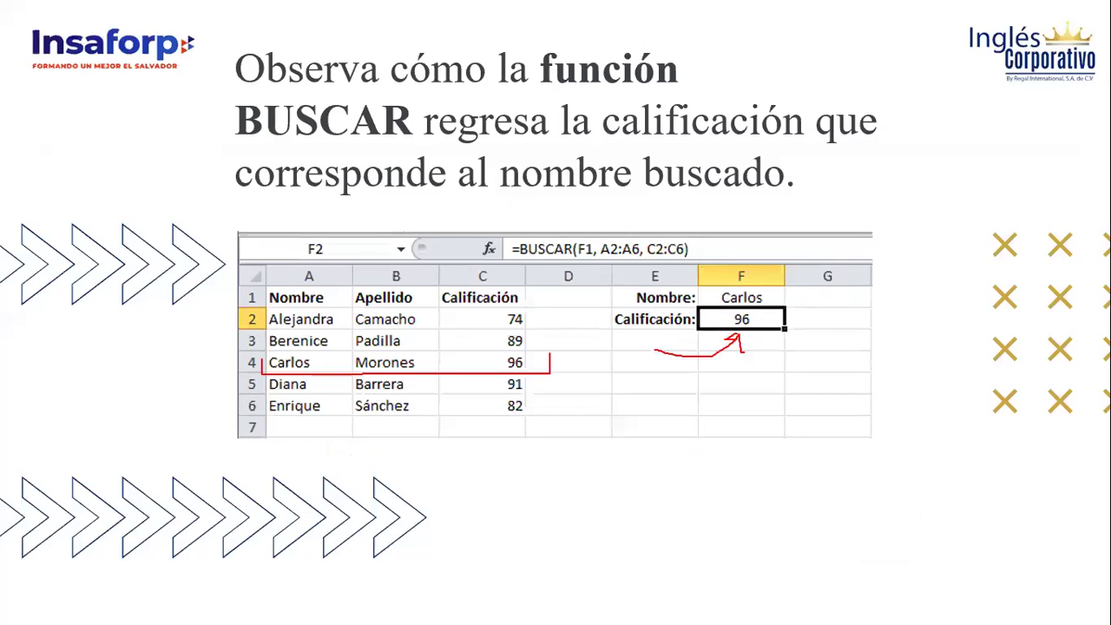
key("space")
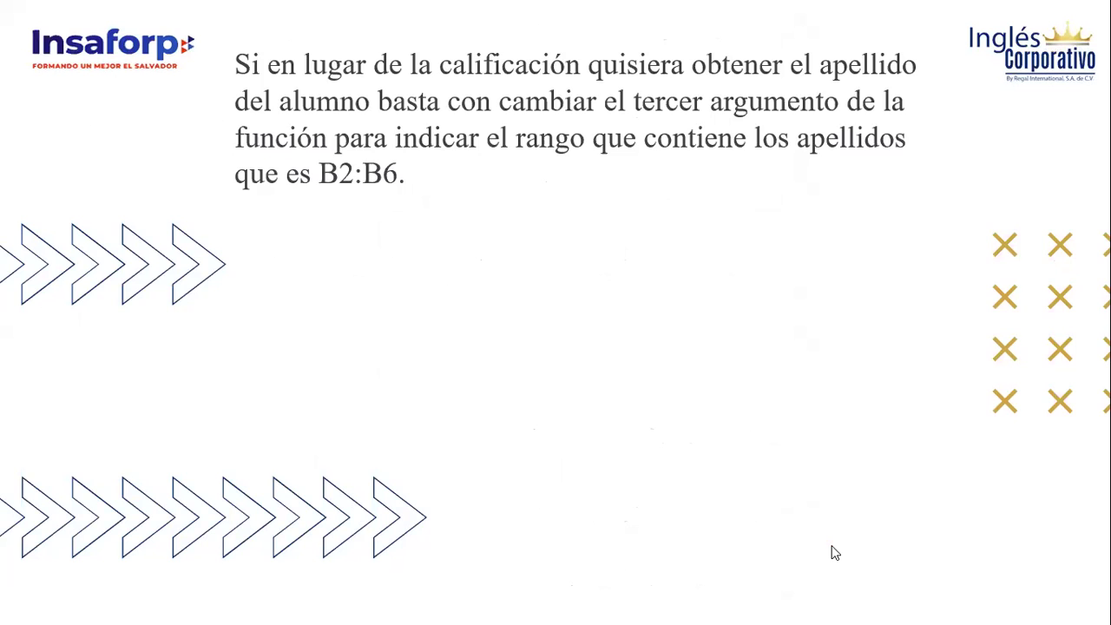
key("alt+Tab")
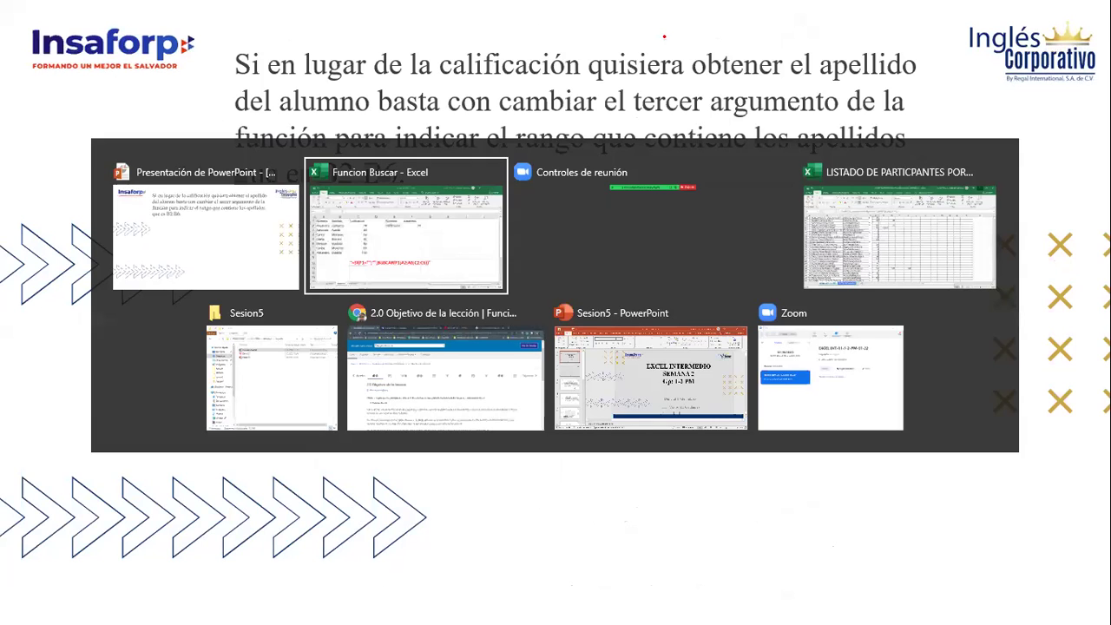
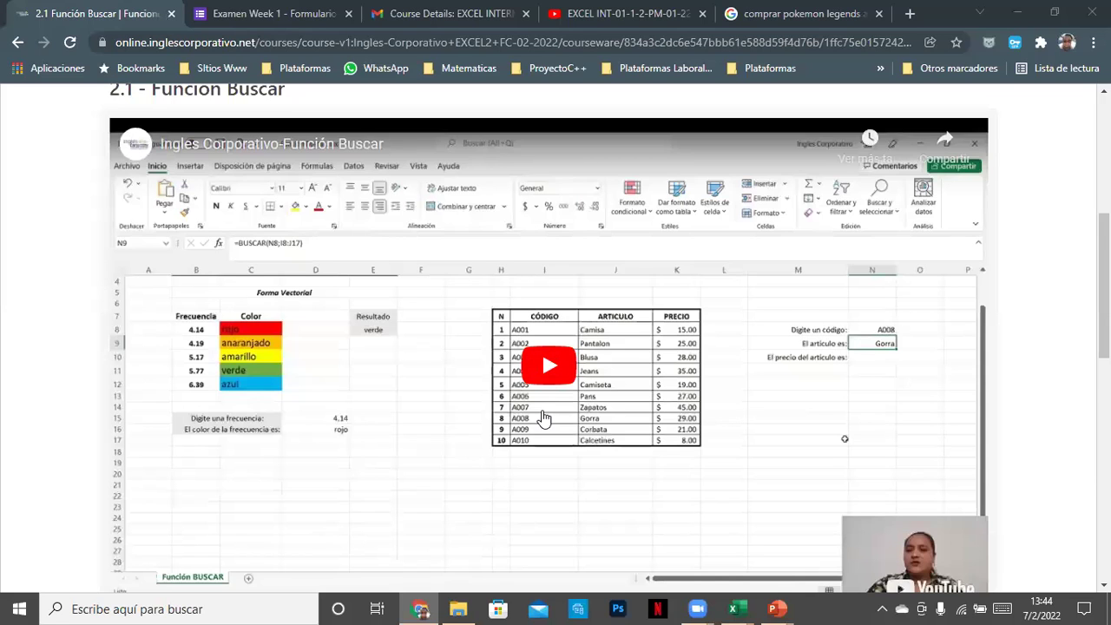
scroll(544, 417, "down", 3)
scroll(243, 530, "down", 1)
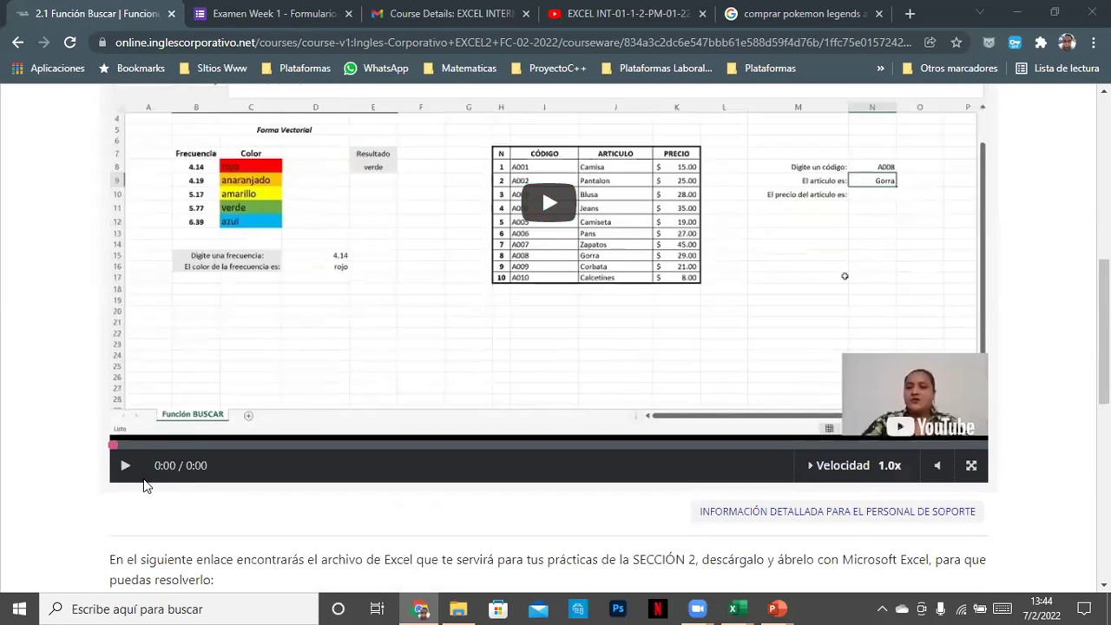
scroll(129, 463, "down", 2)
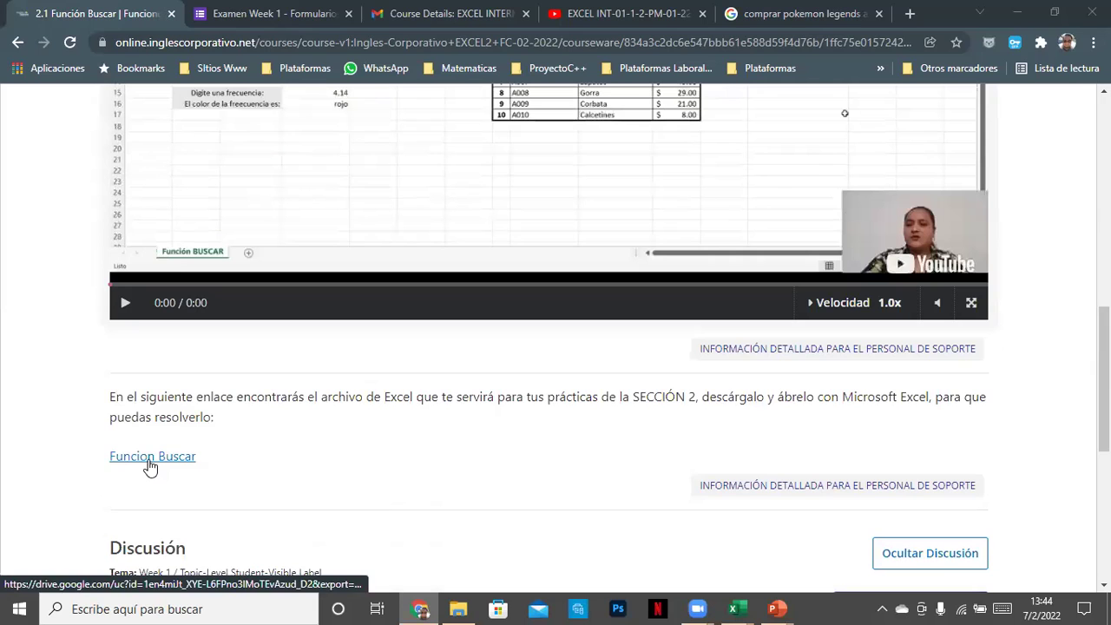
scroll(462, 487, "up", 3)
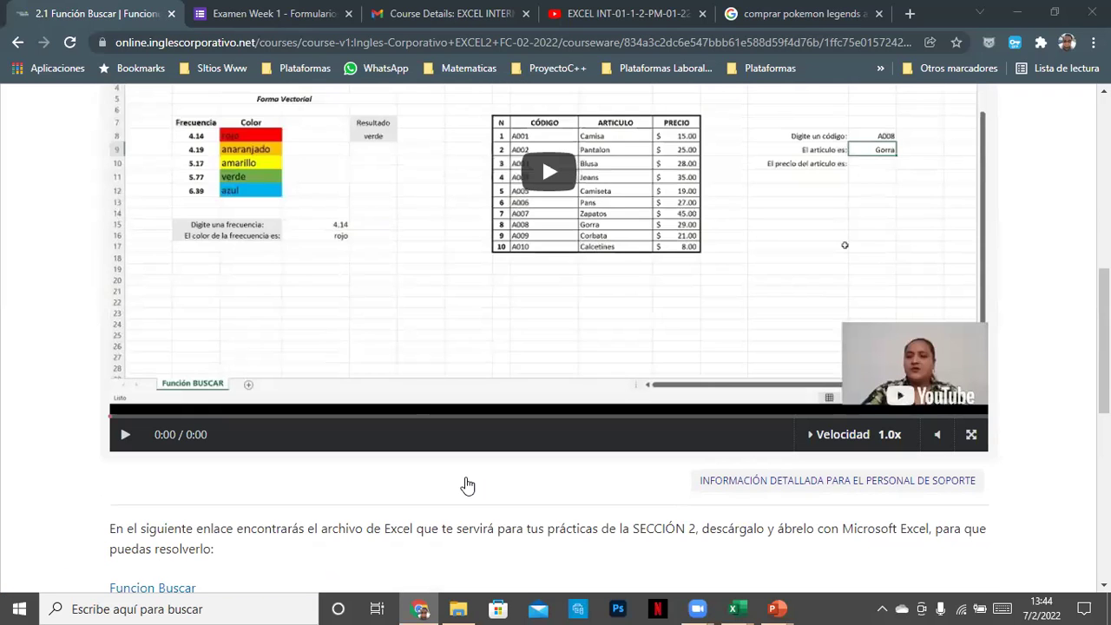
scroll(466, 483, "up", 8)
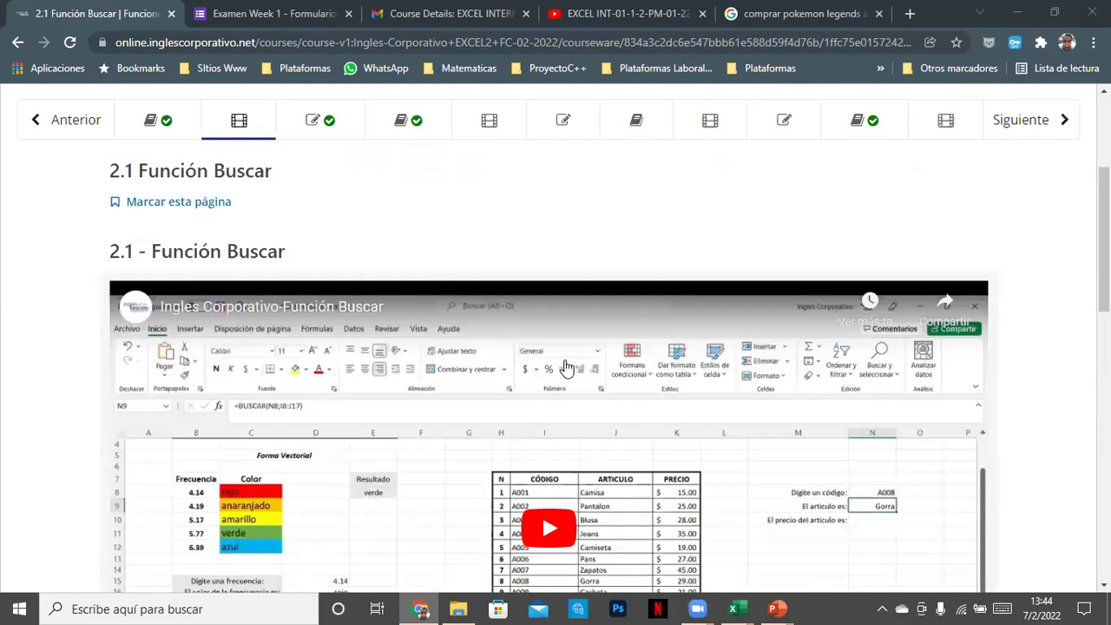
scroll(571, 368, "down", 5)
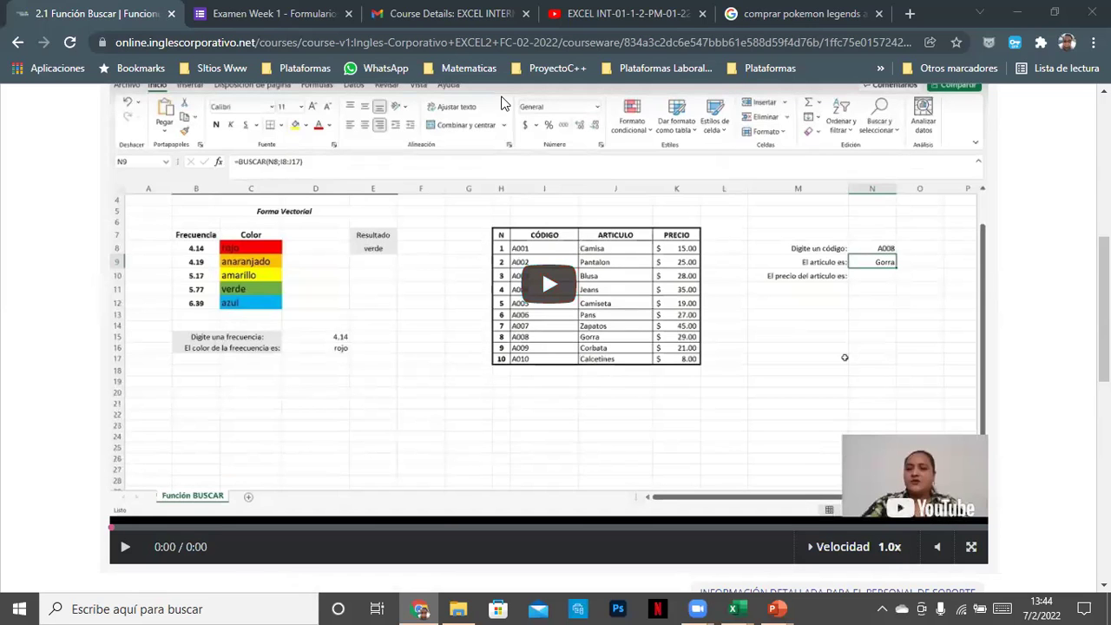
scroll(342, 356, "up", 3)
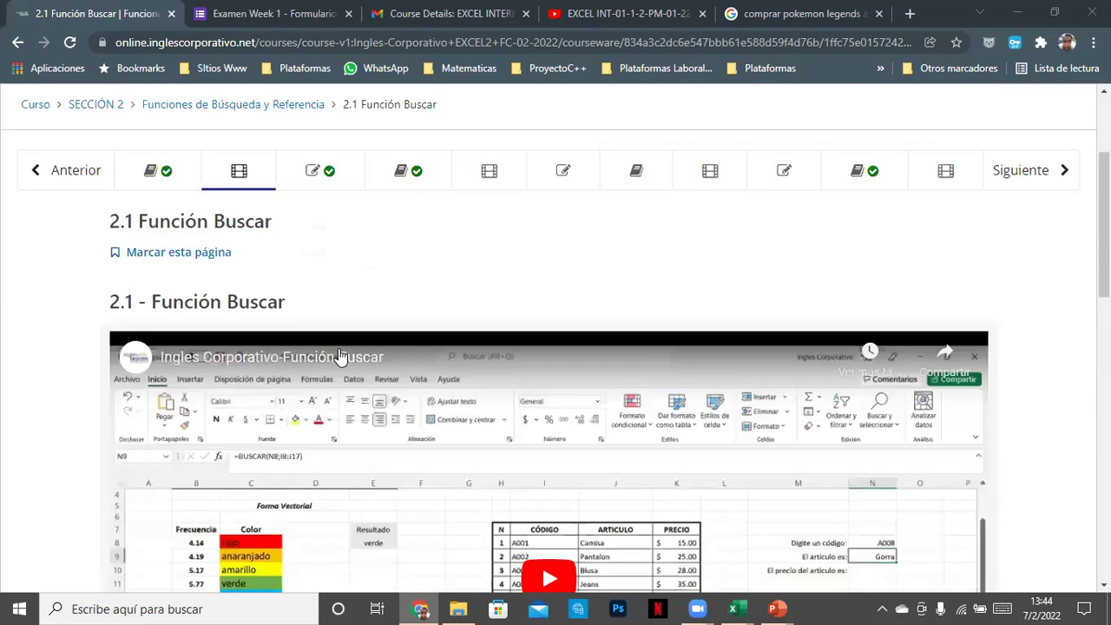
scroll(304, 219, "up", 1)
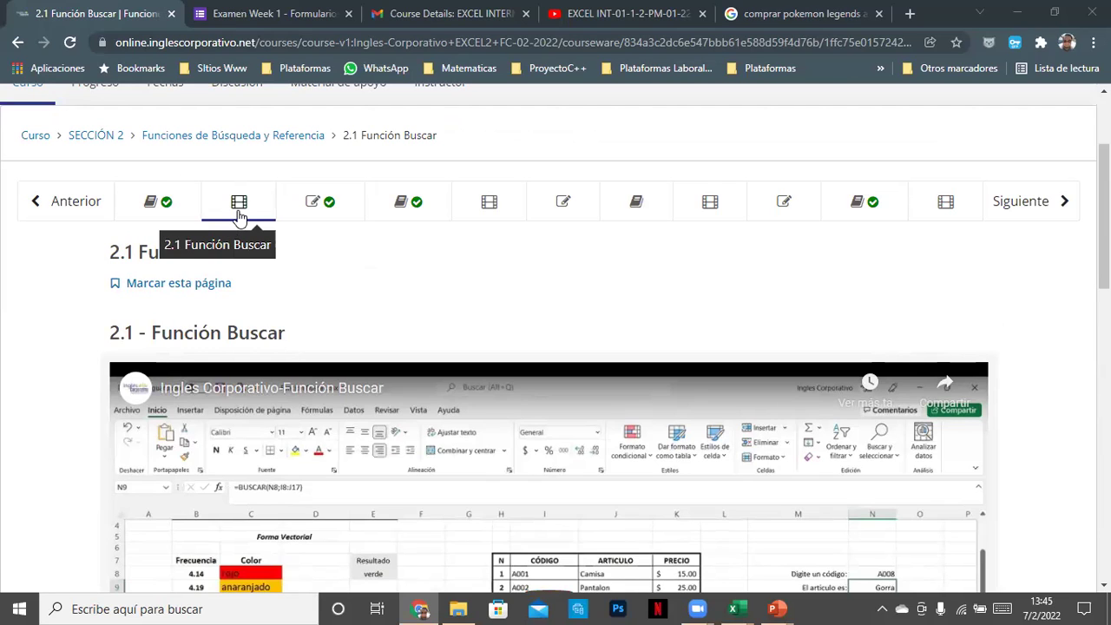
left_click(393, 207)
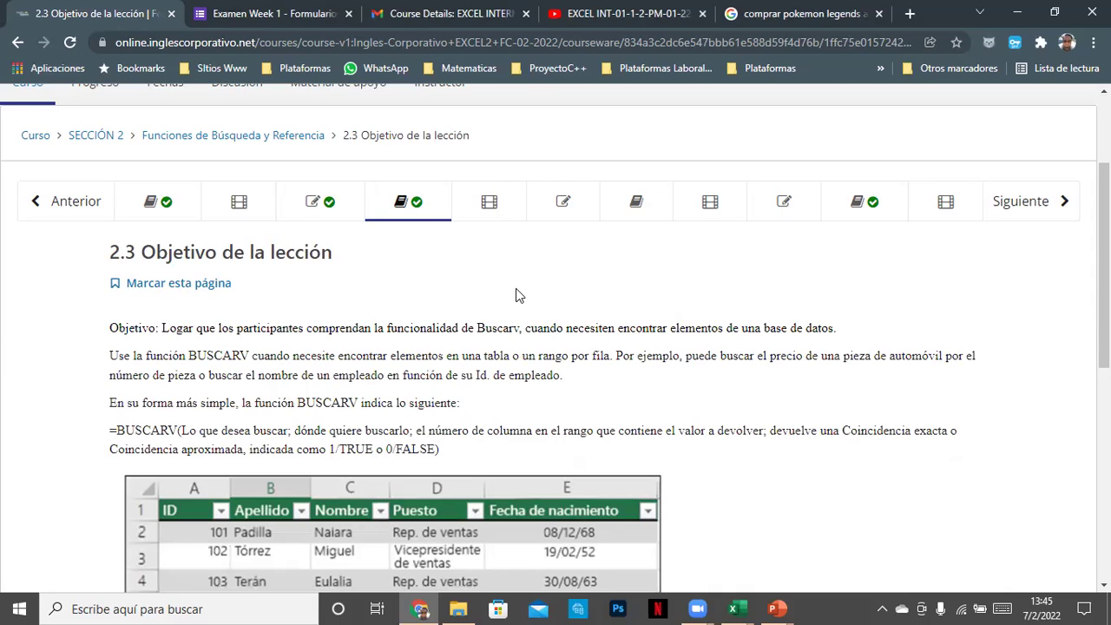
left_click(183, 212)
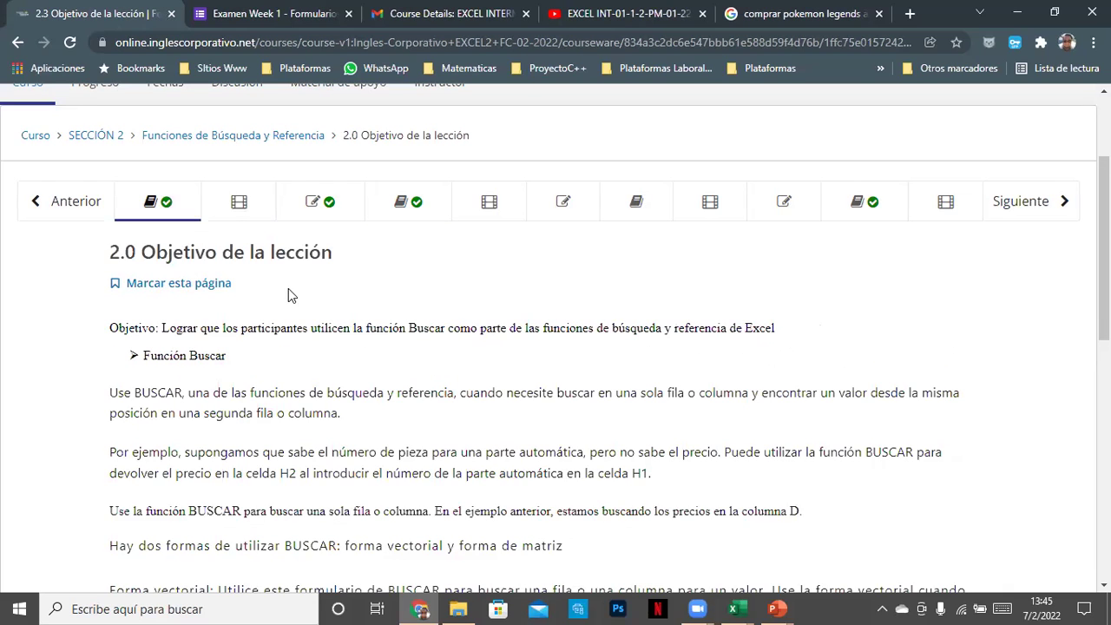
left_click(231, 215)
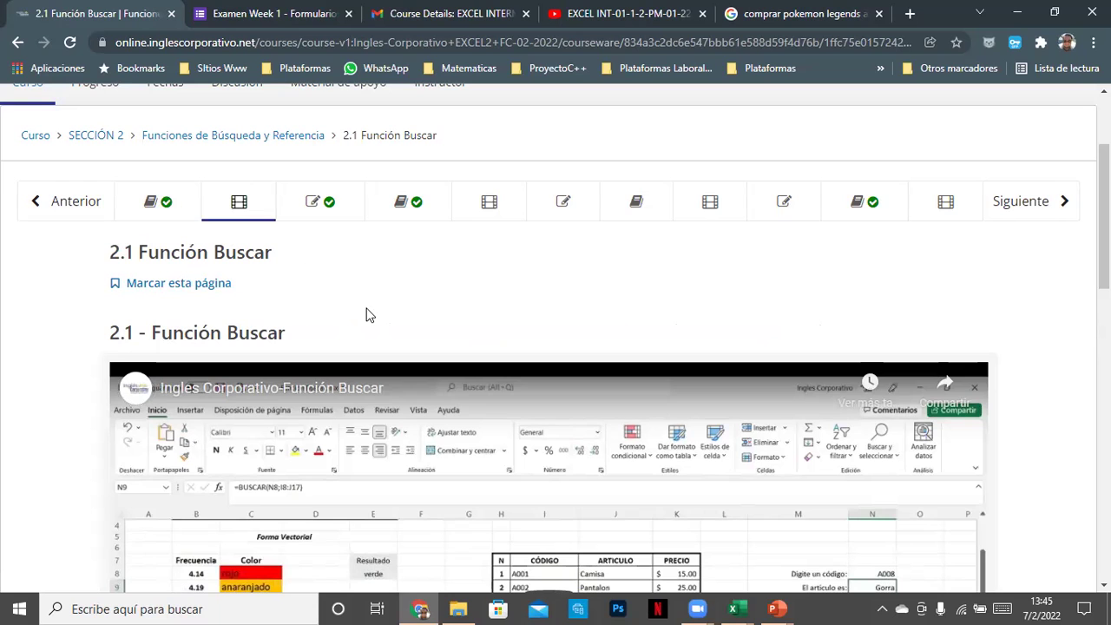
scroll(520, 347, "down", 2)
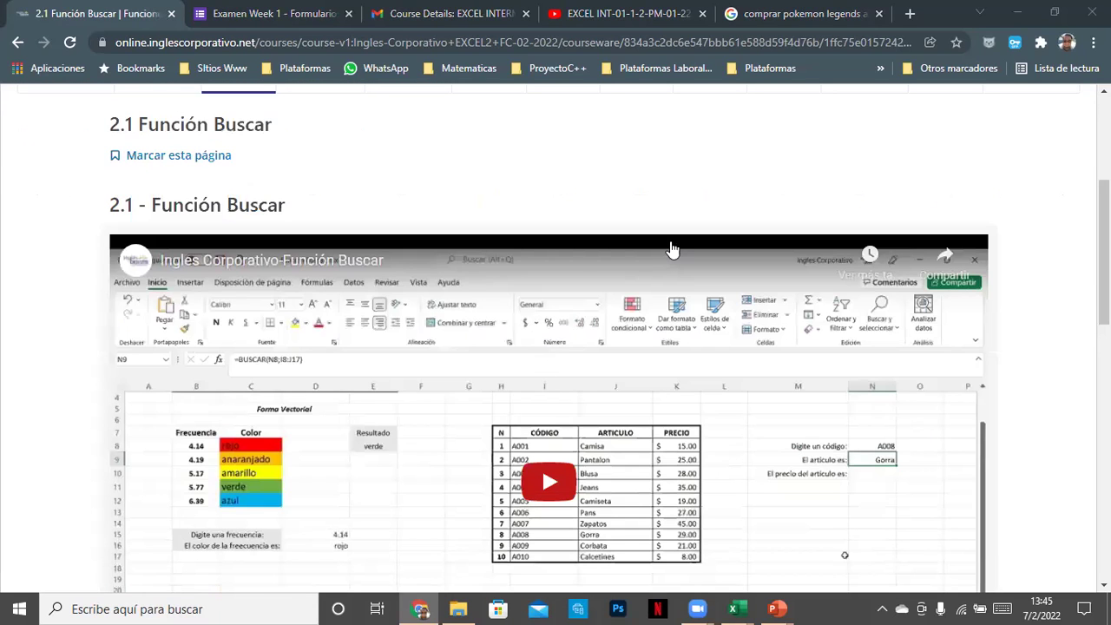
scroll(236, 512, "down", 5)
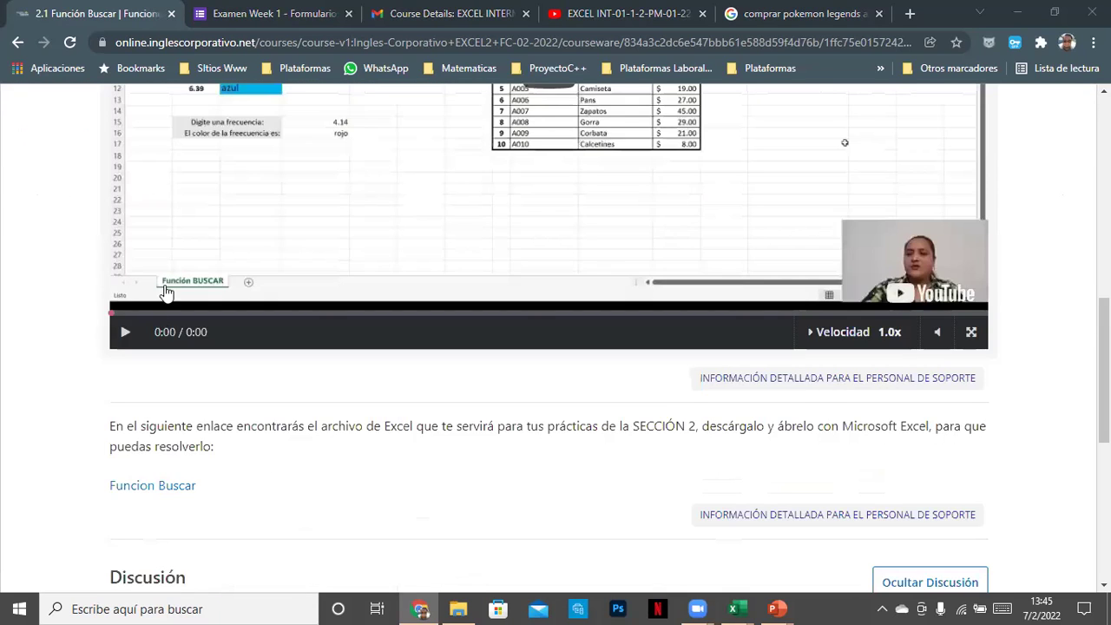
scroll(218, 320, "down", 2)
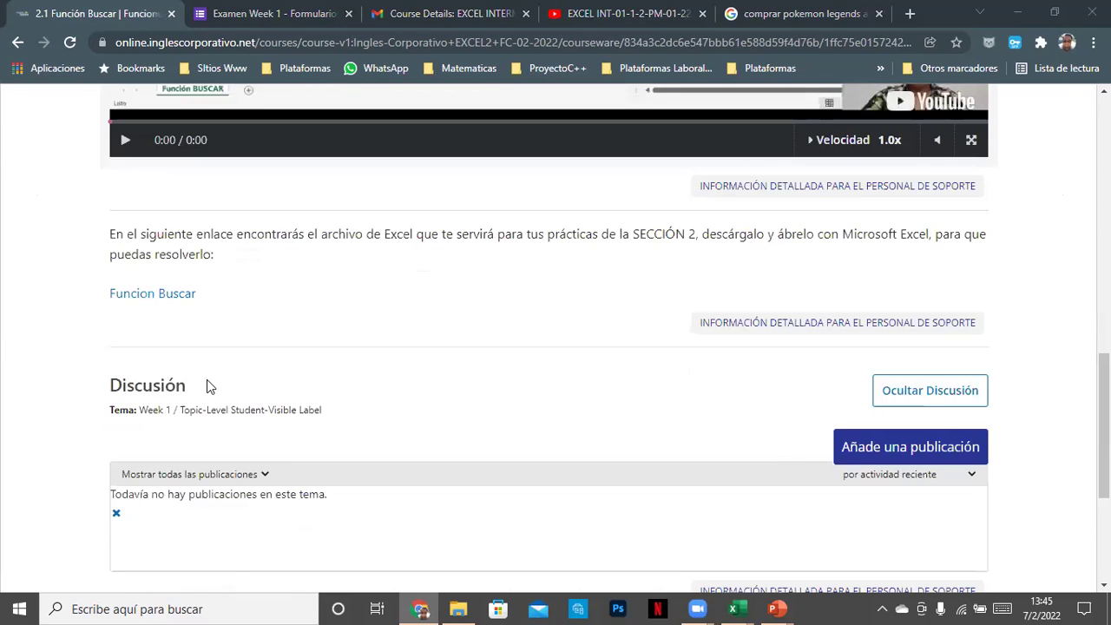
scroll(562, 406, "up", 5)
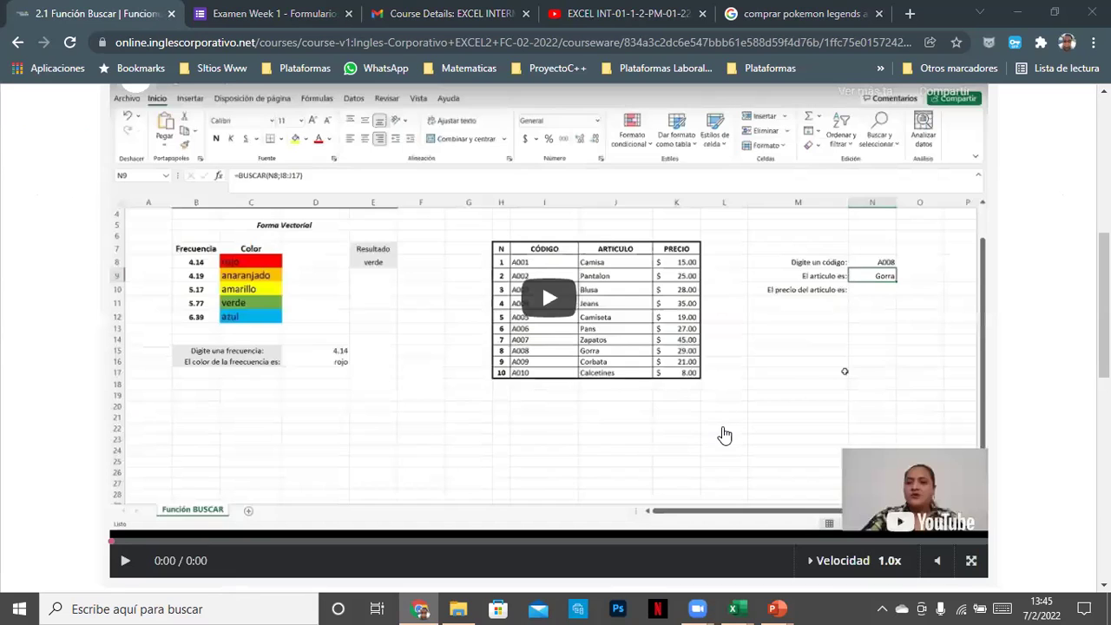
scroll(722, 436, "up", 1)
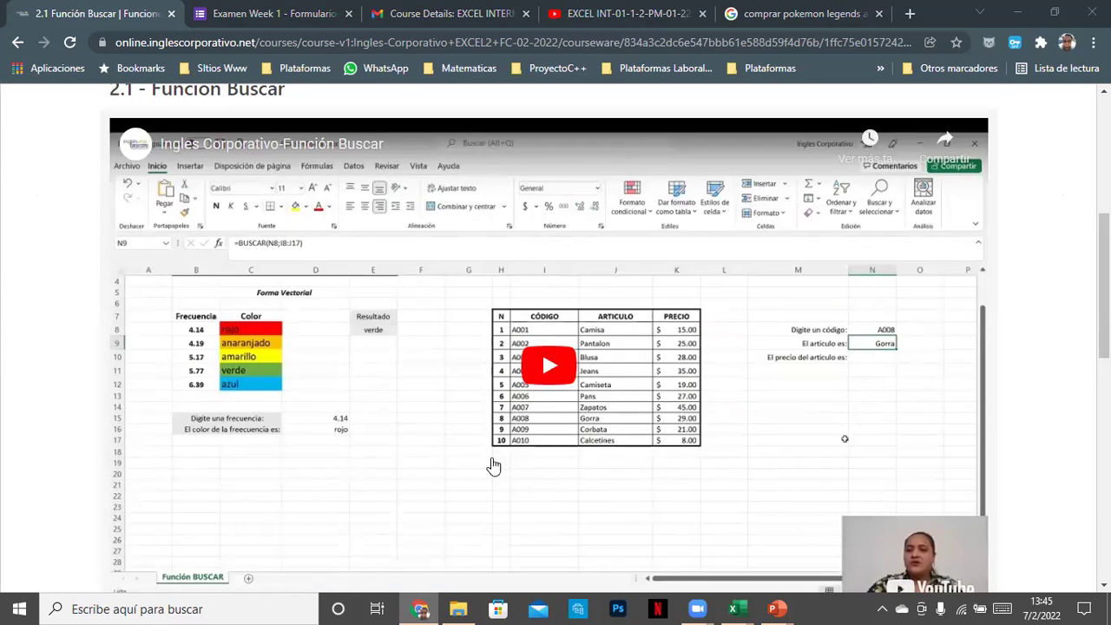
scroll(477, 471, "up", 3)
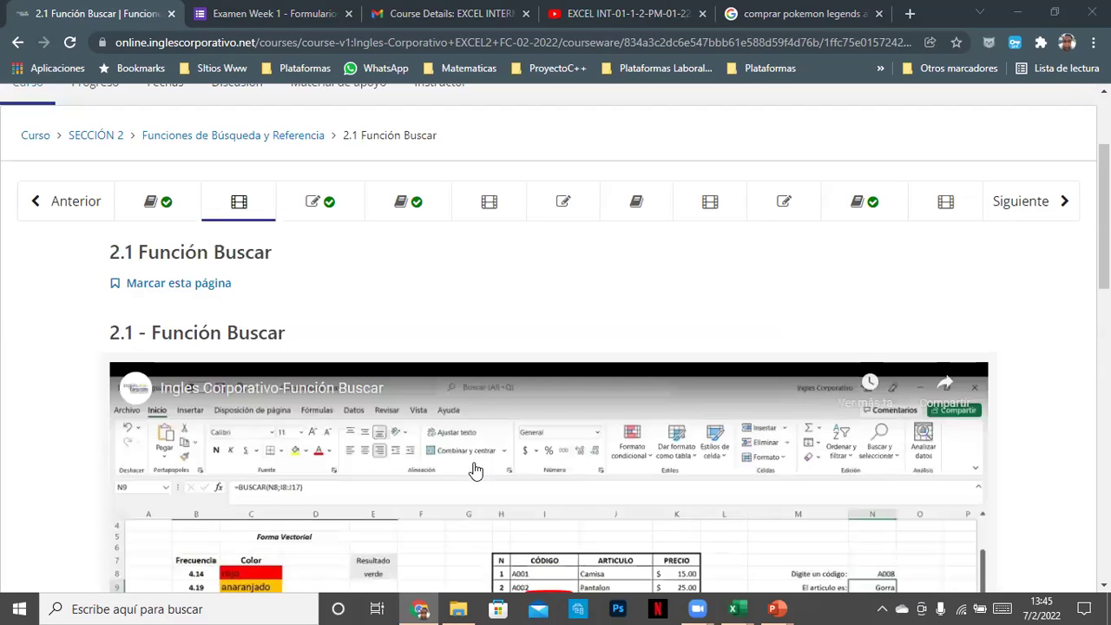
left_click(150, 205)
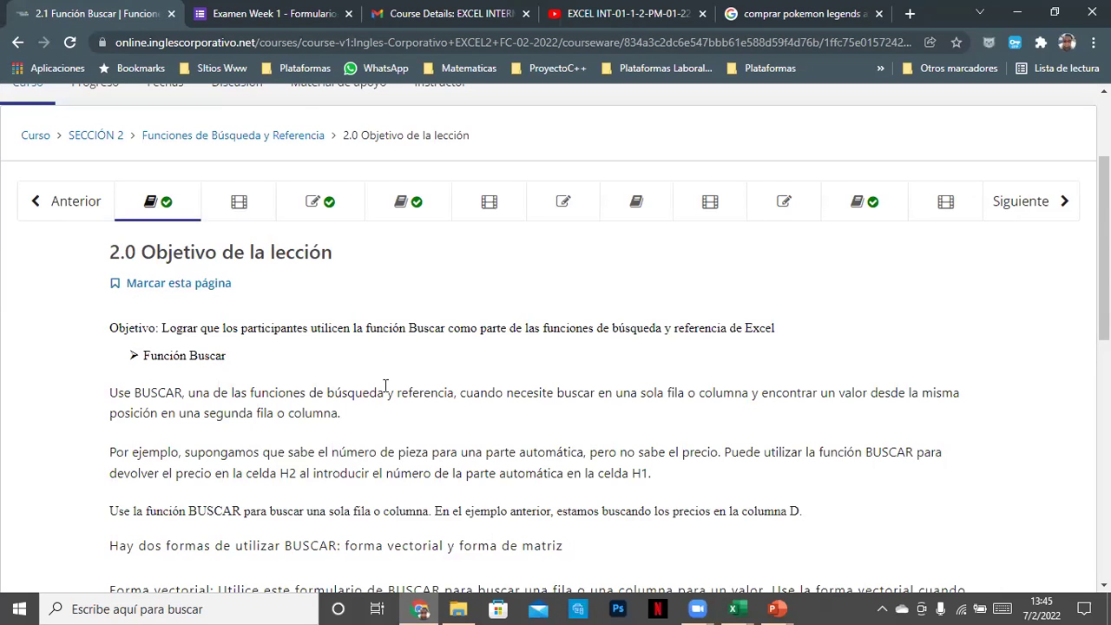
scroll(382, 382, "down", 1)
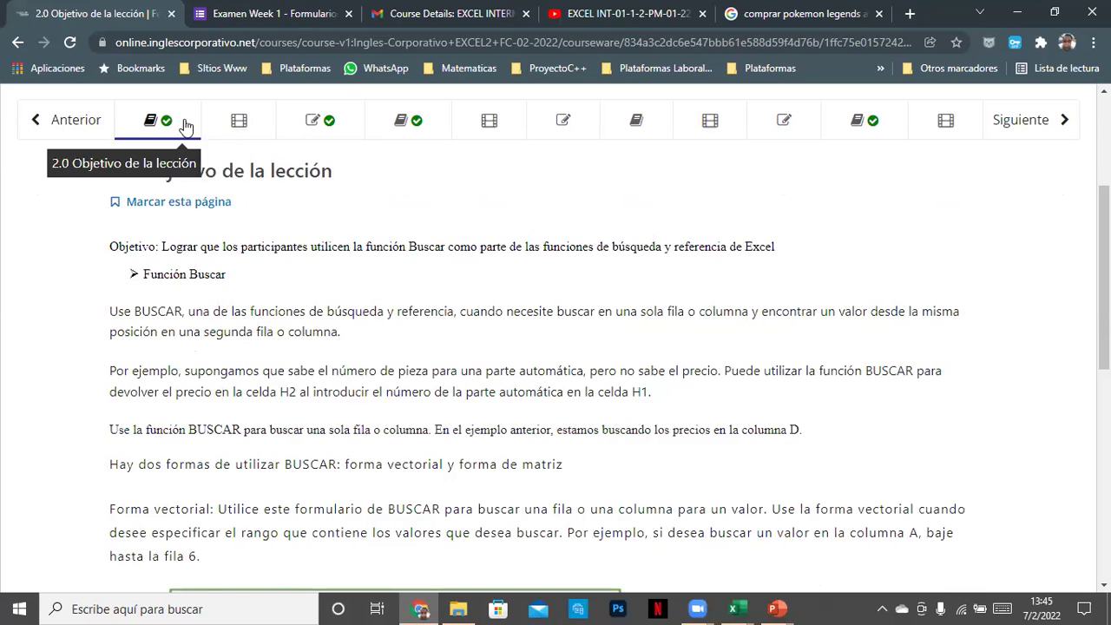
left_click(233, 126)
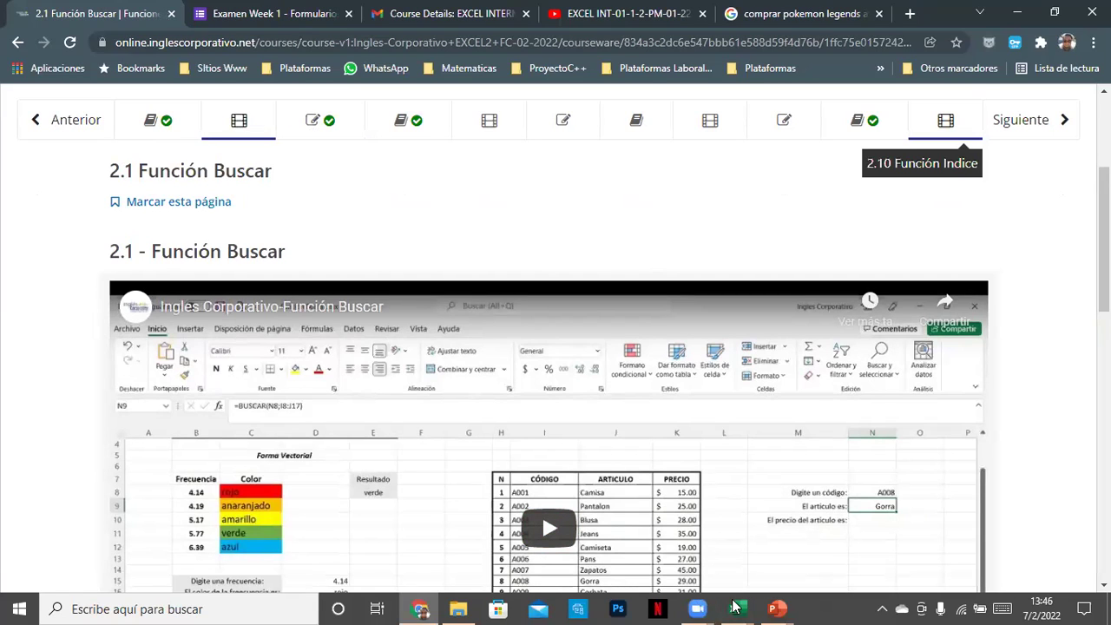
Bring the Funcion Buscar workbook forward and move from the Ejercicio1 sheet to Ejemplo1
left_click(734, 606)
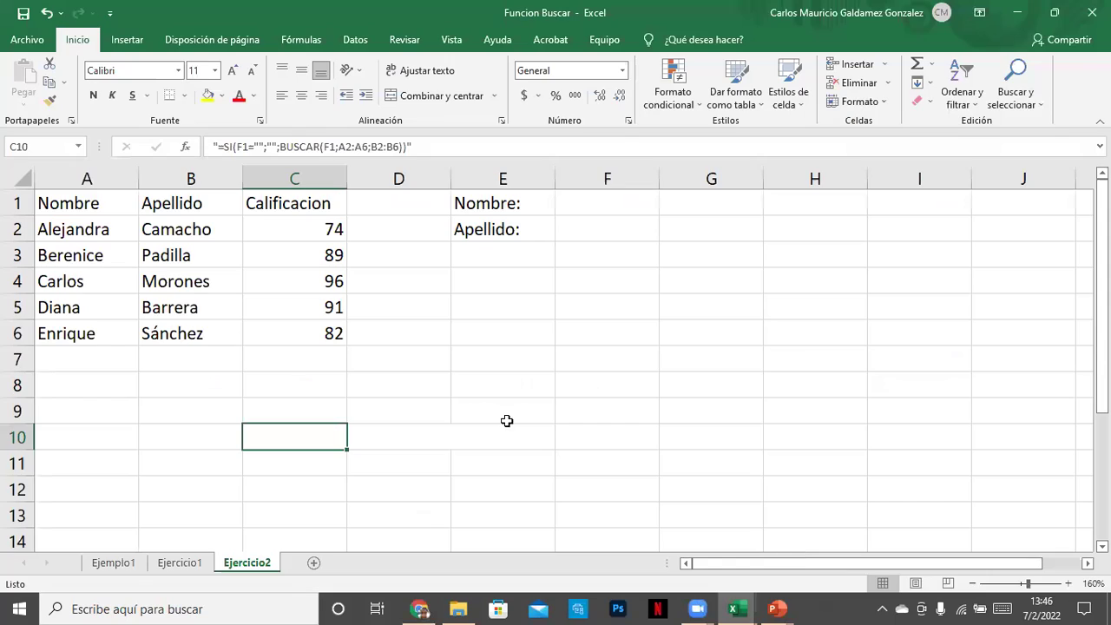
left_click(193, 563)
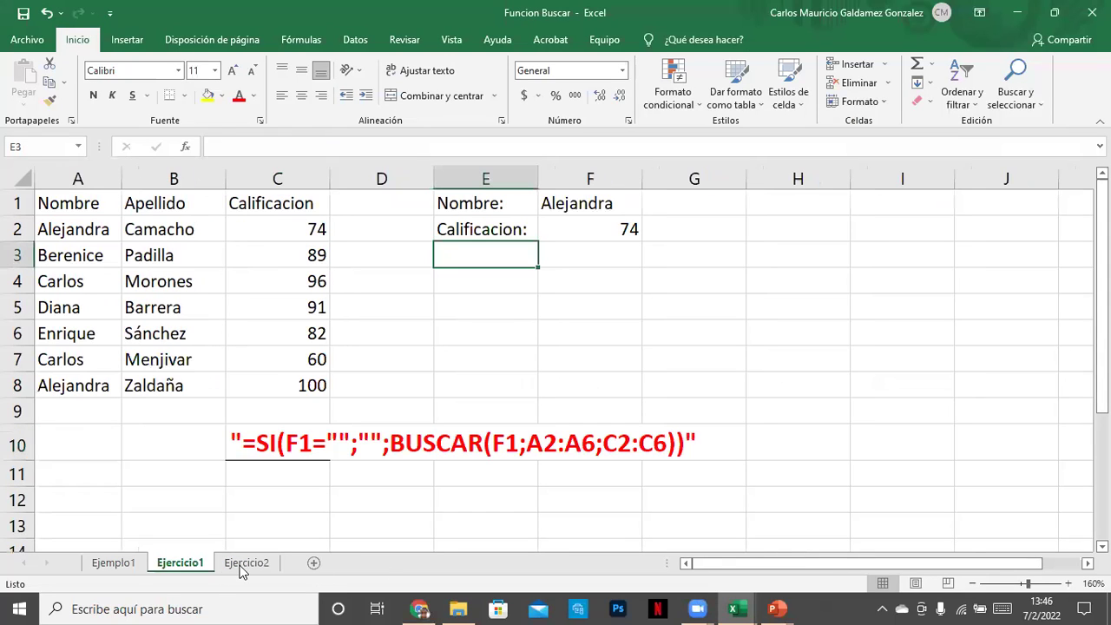
left_click(113, 565)
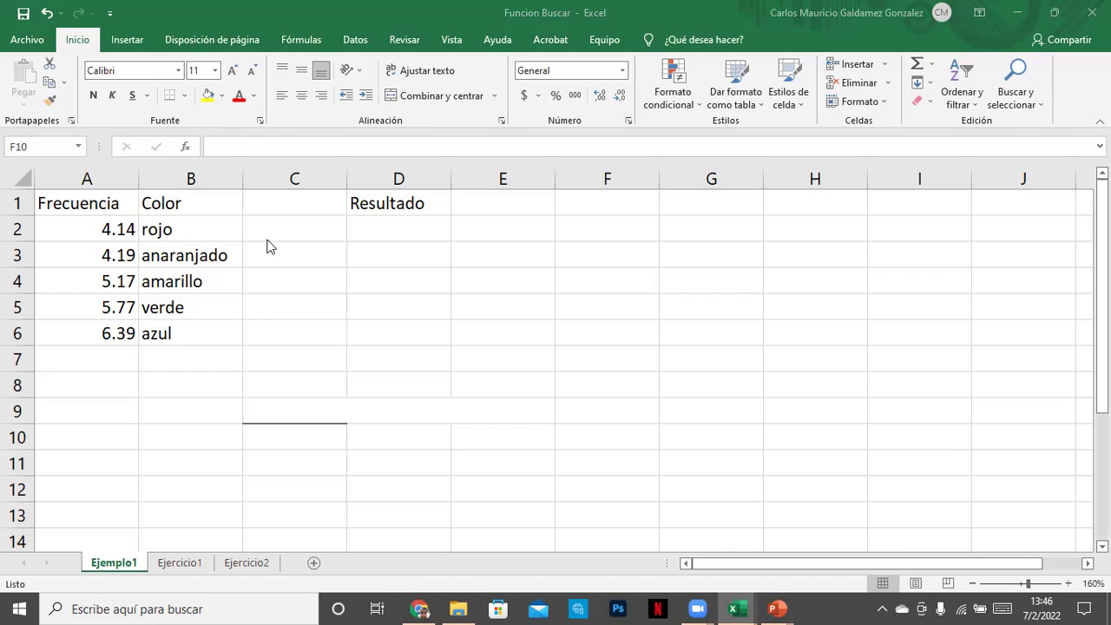
Point out the Frecuencia range A2:A6 and the Color range B2:B6, selecting Resultado cell D2
left_click(126, 227)
left_click(359, 239)
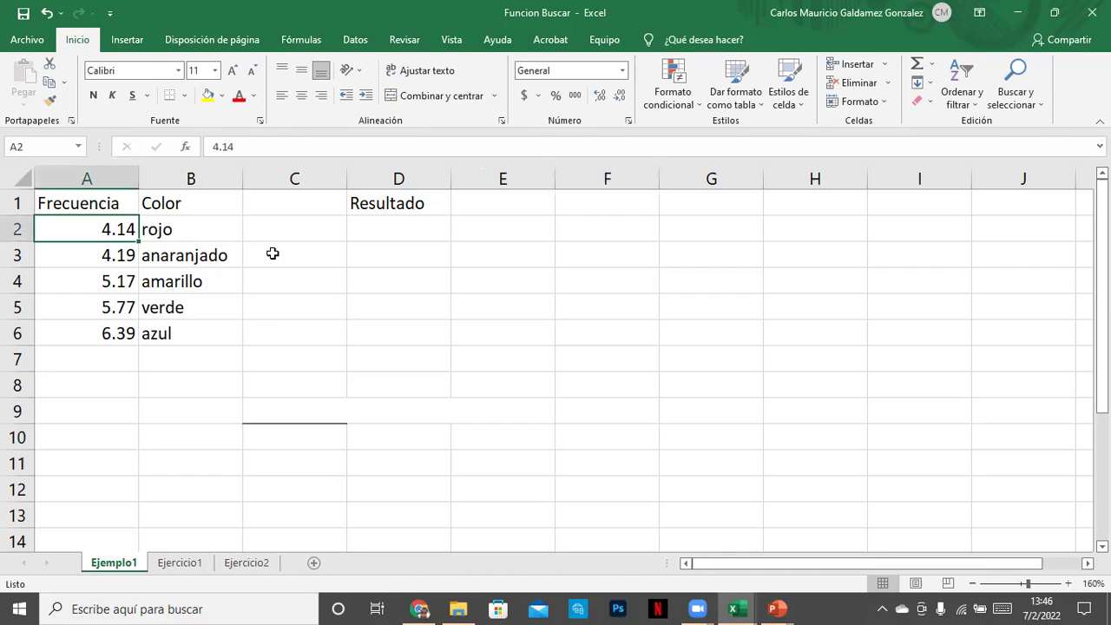
left_click(84, 225)
left_click_drag(80, 325, 104, 330)
left_click_drag(177, 223, 191, 333)
left_click(412, 227)
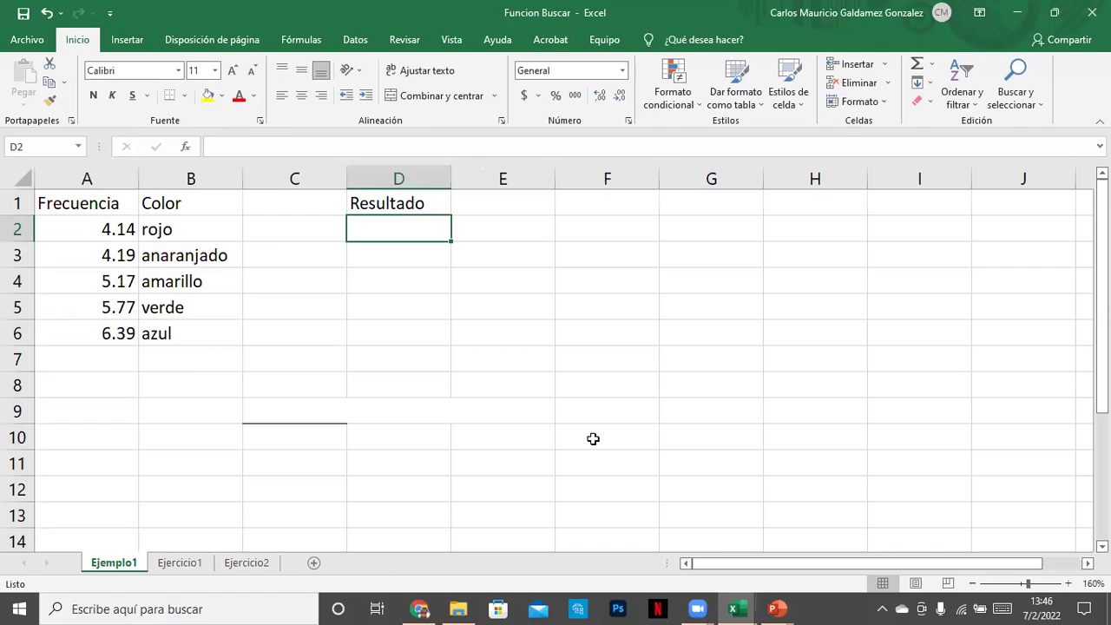
Enter a BUSCAR formula in D2 with lookup range A2:A6 and result range B2:B6
type("=")
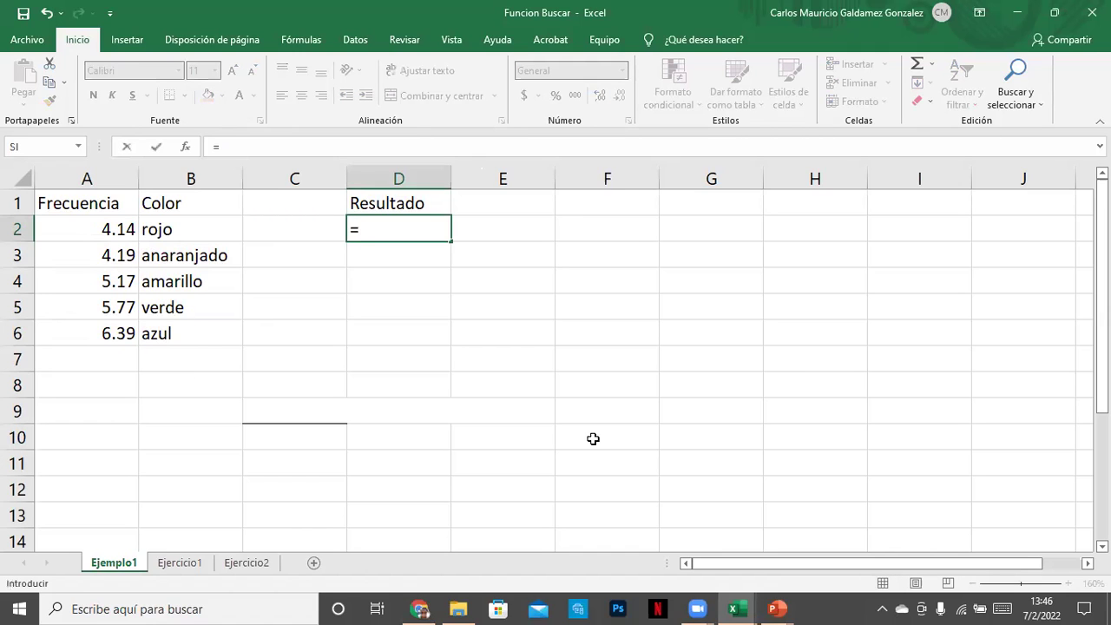
type("buscar(")
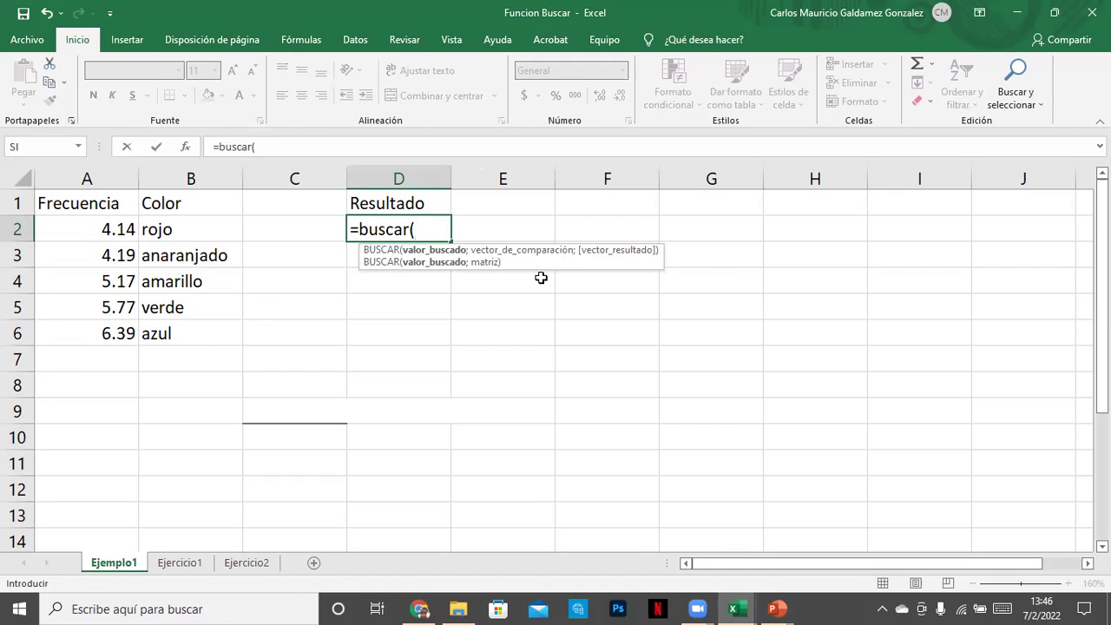
type("<5;")
left_click_drag(99, 240, 90, 329)
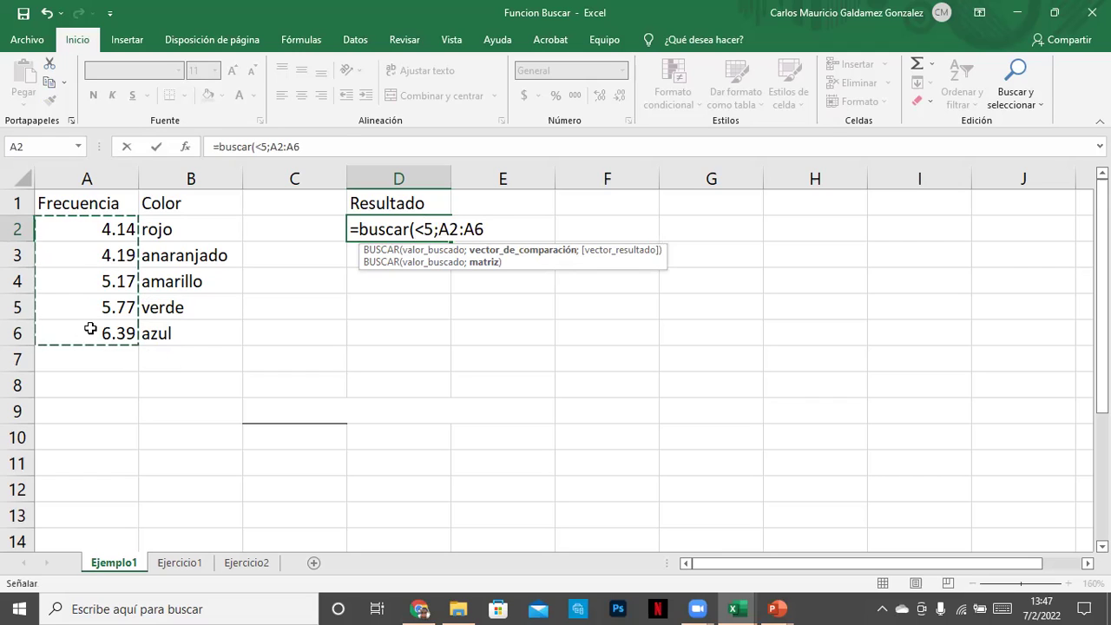
type(";")
left_click_drag(181, 227, 184, 332)
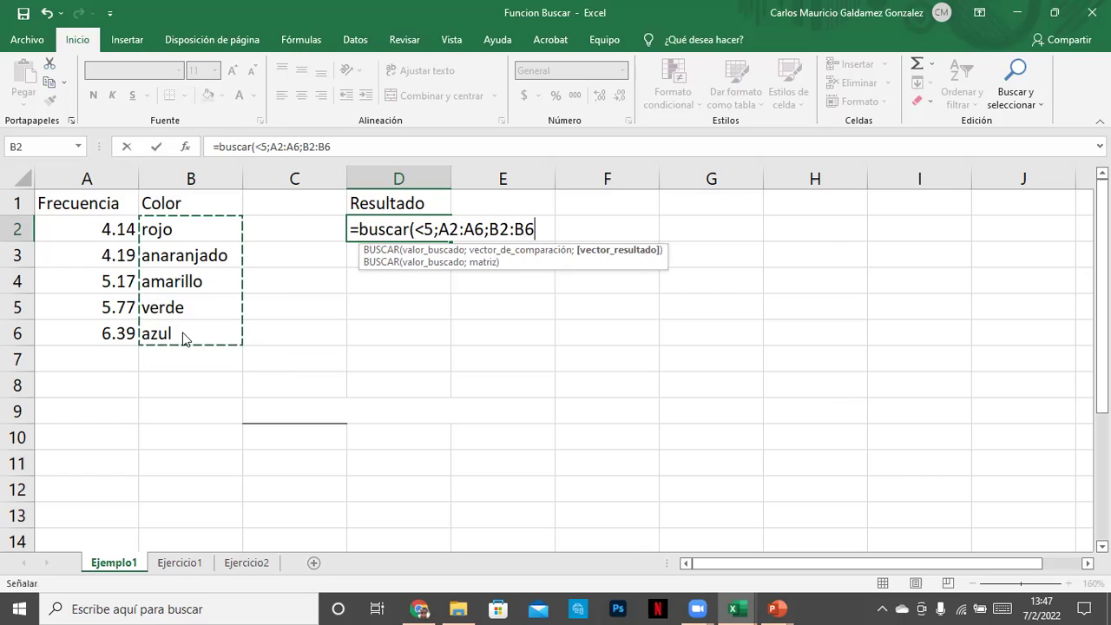
key("Return")
key("Return")
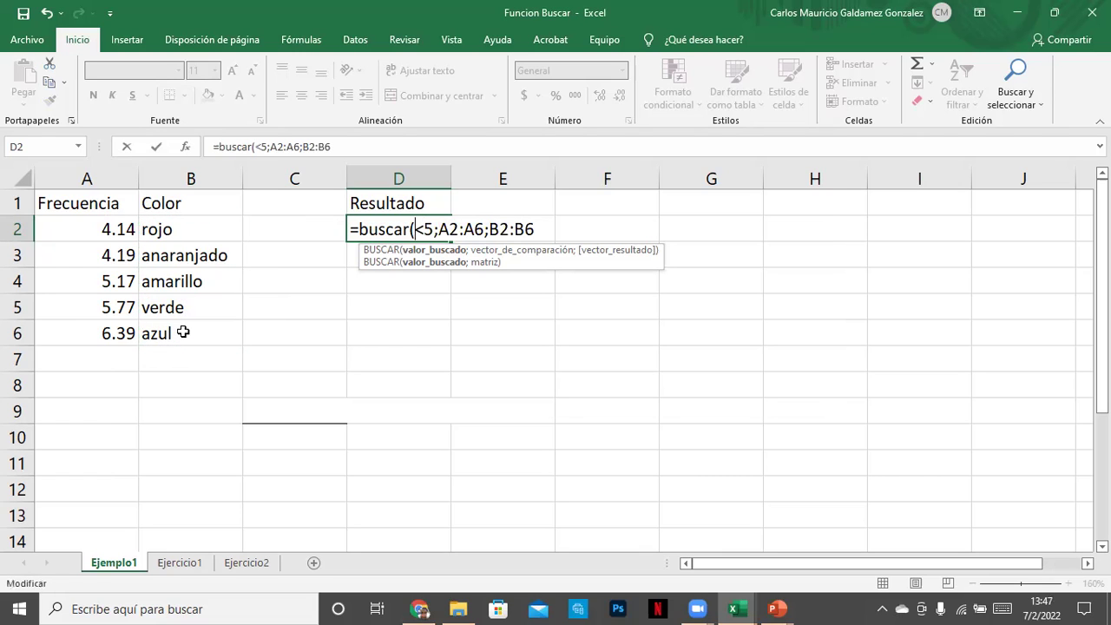
Fix D2's lookup value to 5.17, giving =BUSCAR(5.17;A2:A6;B2:B6)
key("Delete")
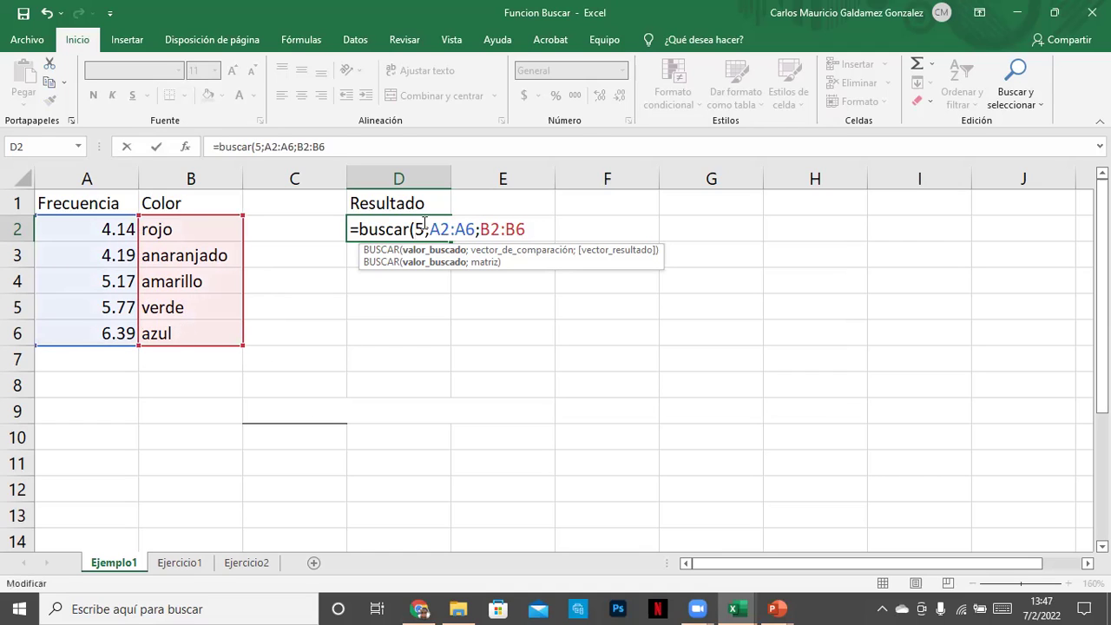
scroll(439, 310, "down", 1)
scroll(442, 312, "up", 1)
type(".17")
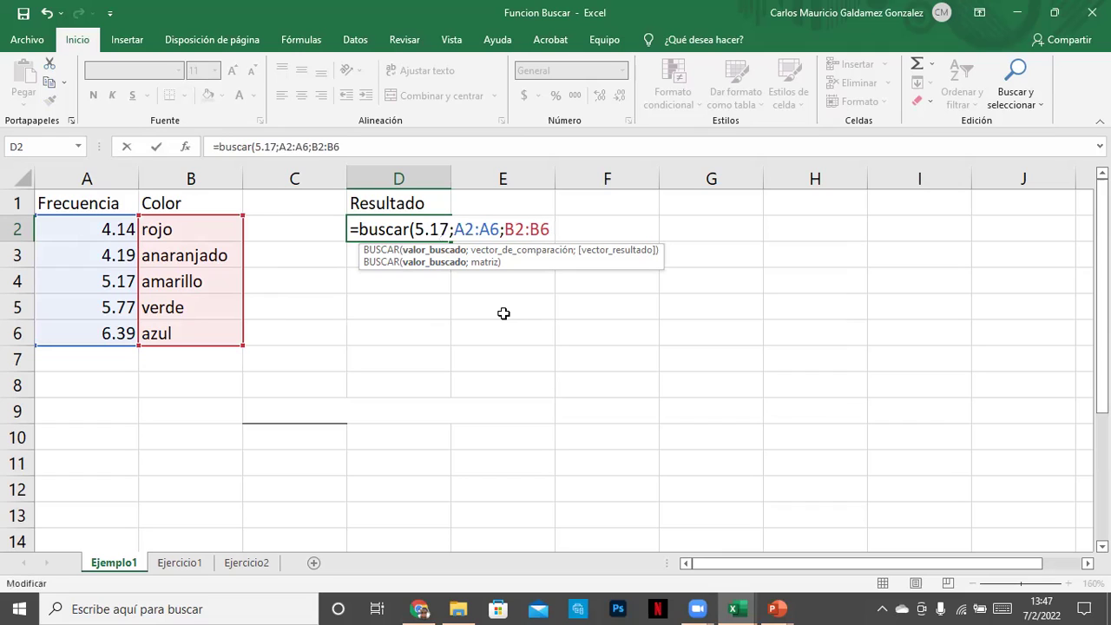
key("Return")
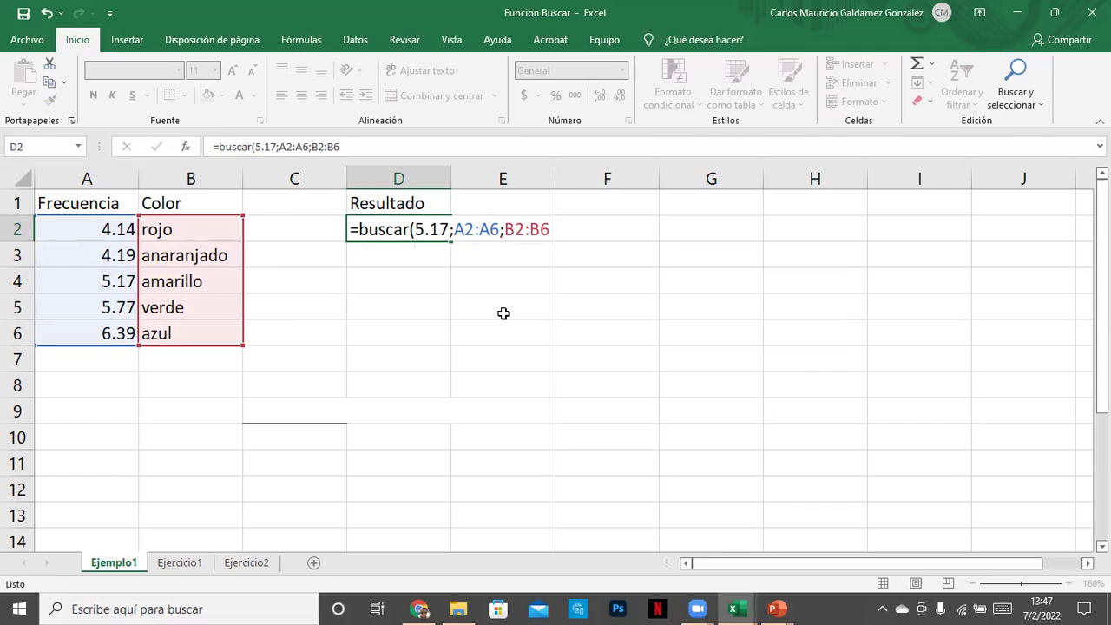
left_click(384, 227)
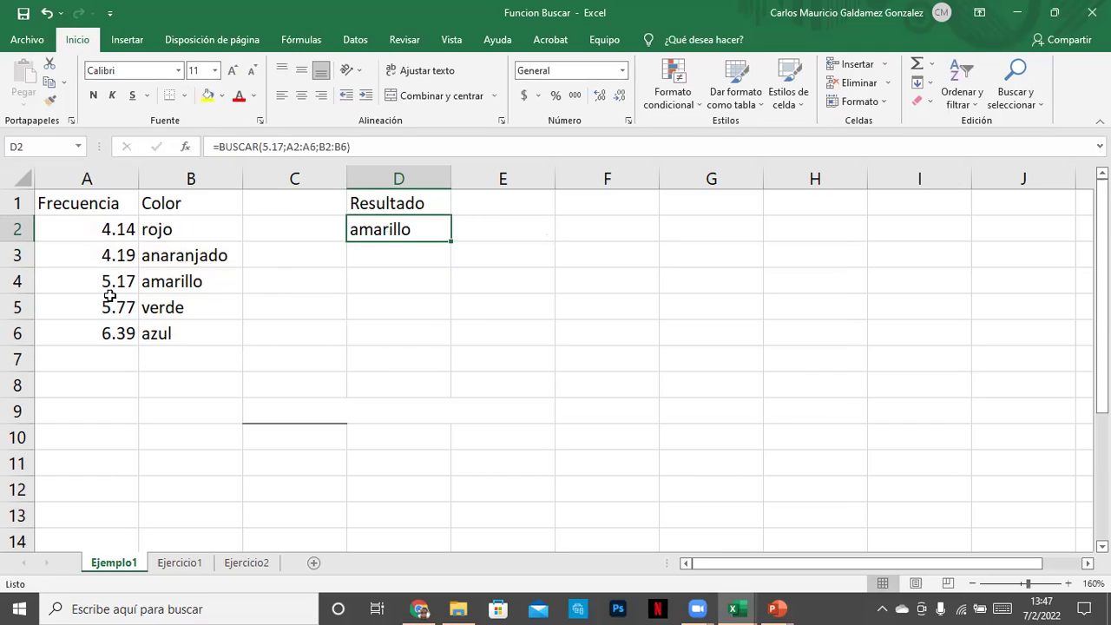
Point out the 5.17 amarillo row and select D2 to show its formula
left_click_drag(89, 285, 165, 285)
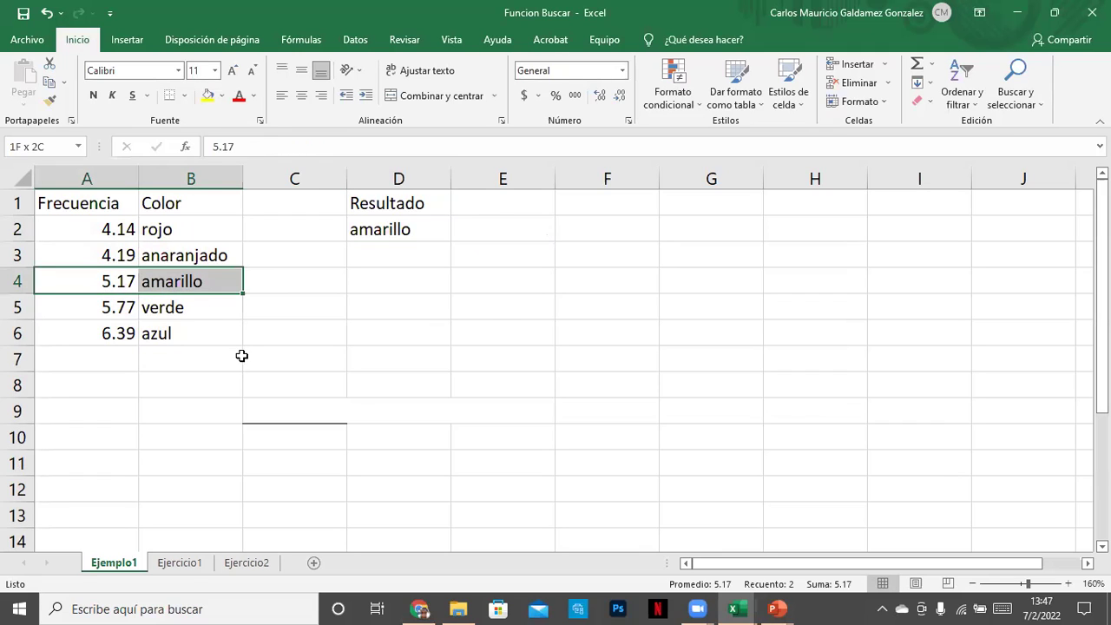
left_click(191, 282)
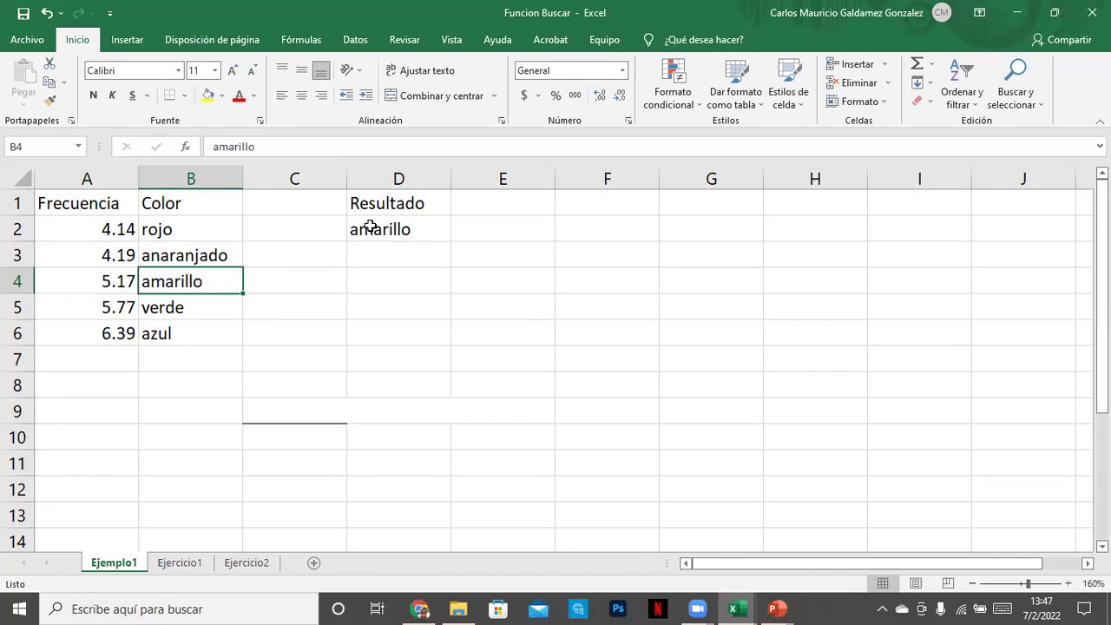
left_click(371, 226)
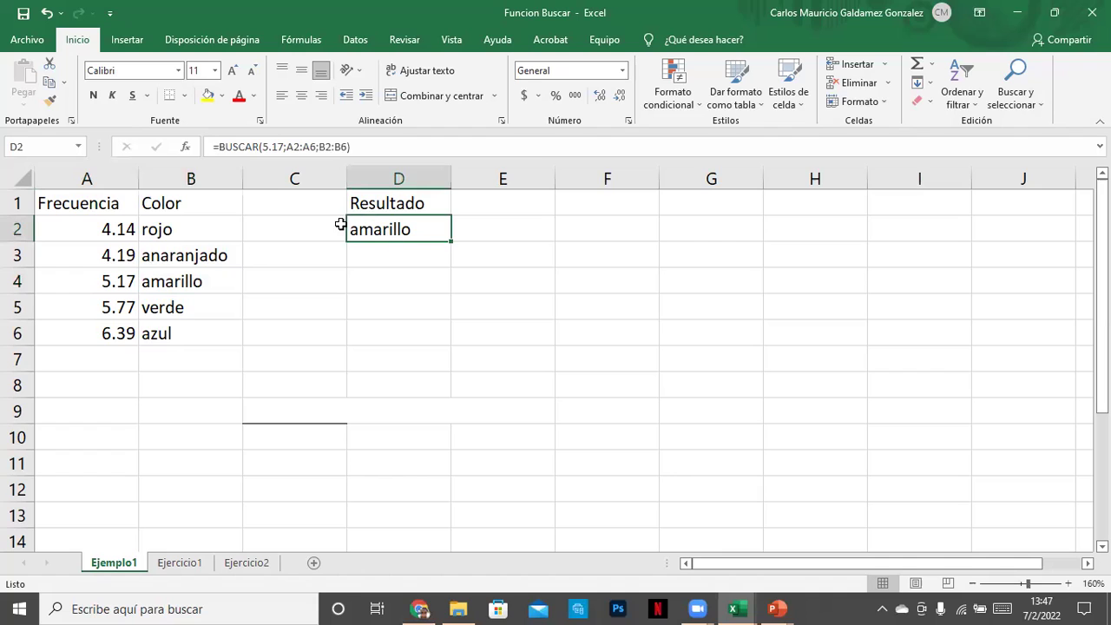
Replace 5.17 with 6.39 in D2's BUSCAR formula so it returns azul
left_click(263, 147)
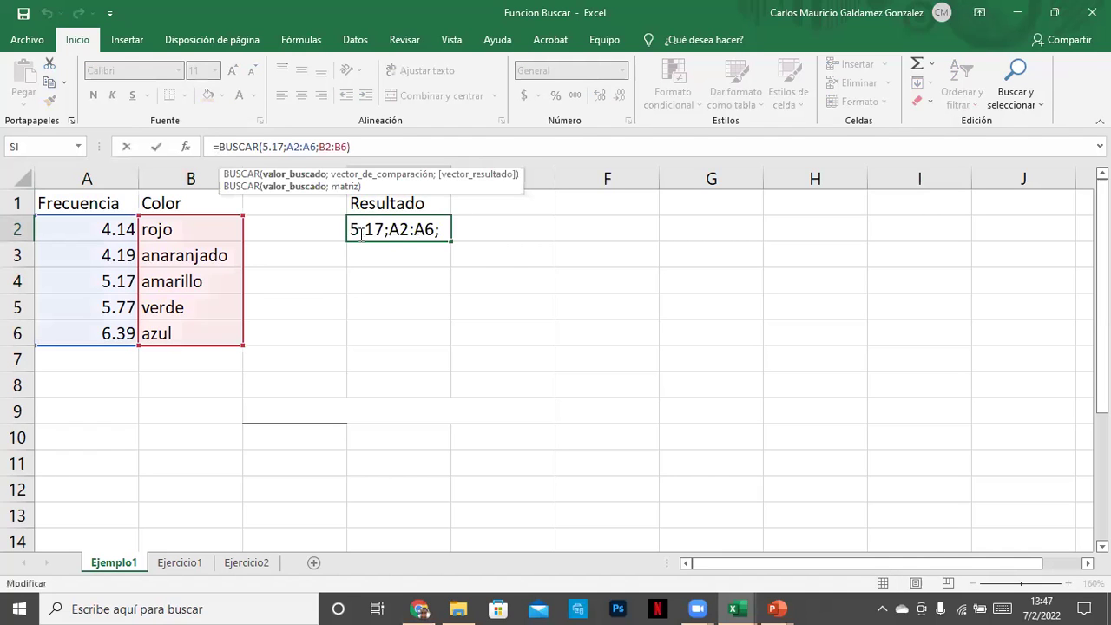
left_click_drag(349, 229, 384, 230)
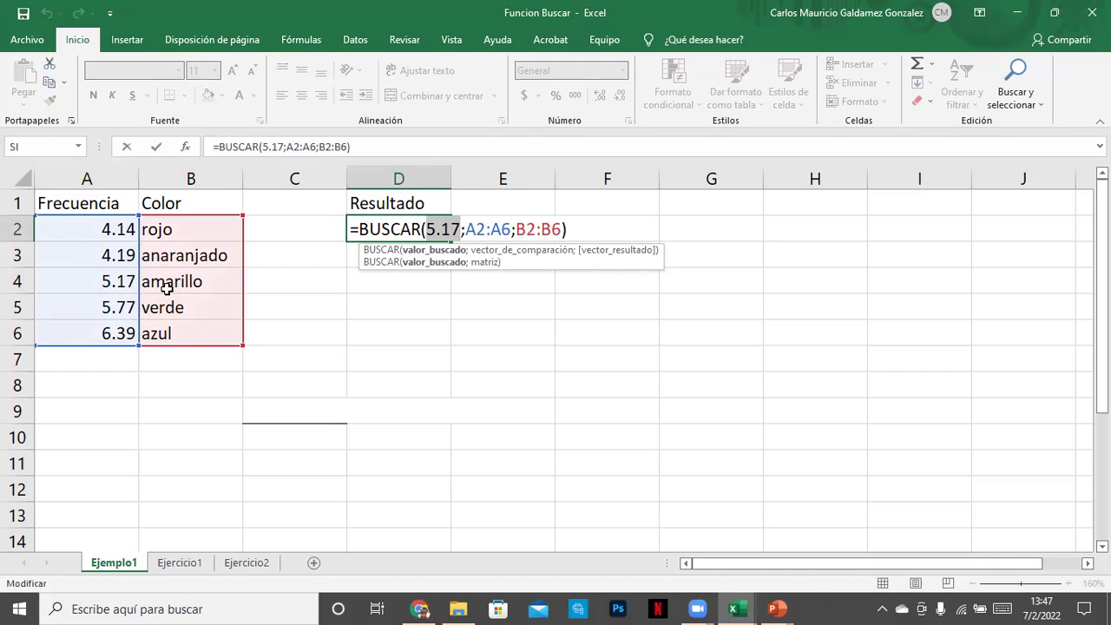
left_click(435, 231)
key("BackSpace")
key("Delete")
key("Delete")
key("Delete")
type("6.39")
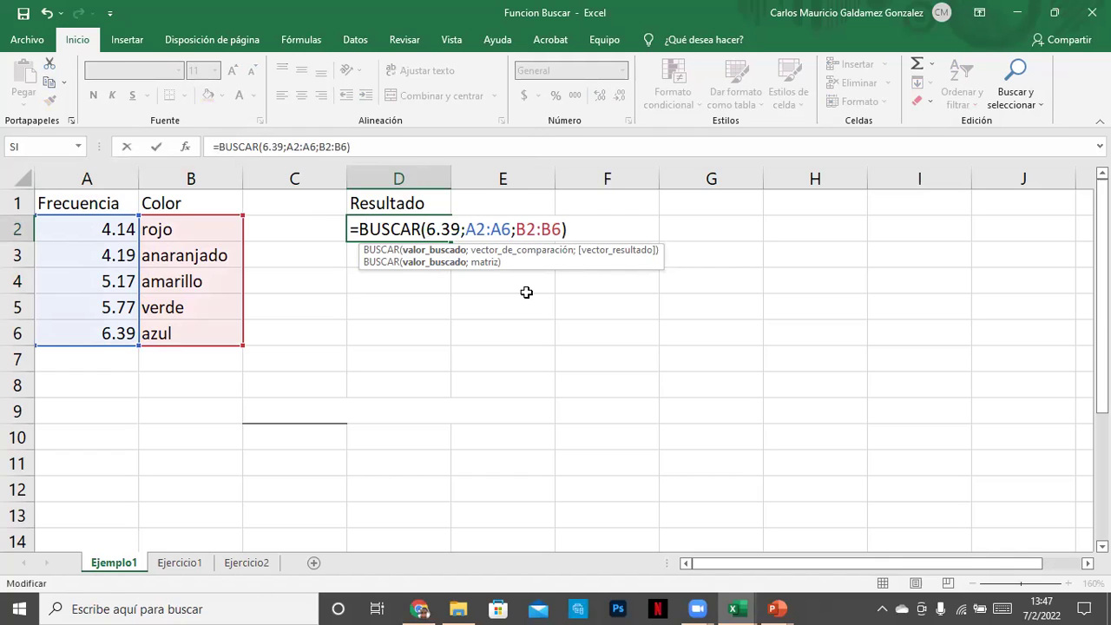
key("Return")
key("Up")
left_click_drag(112, 340, 149, 328)
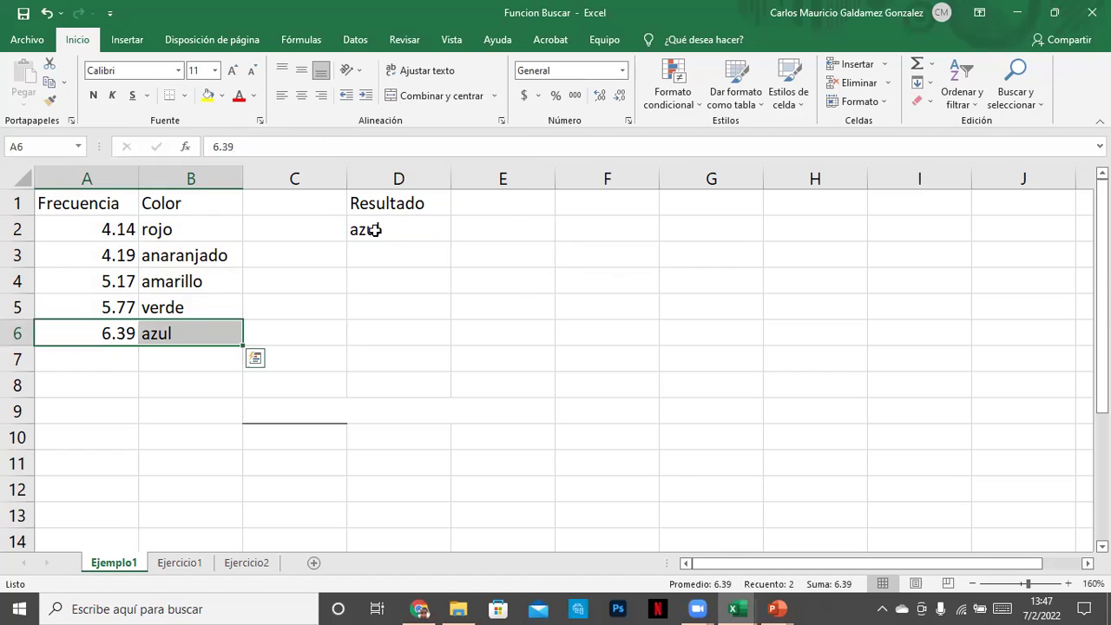
left_click(347, 227)
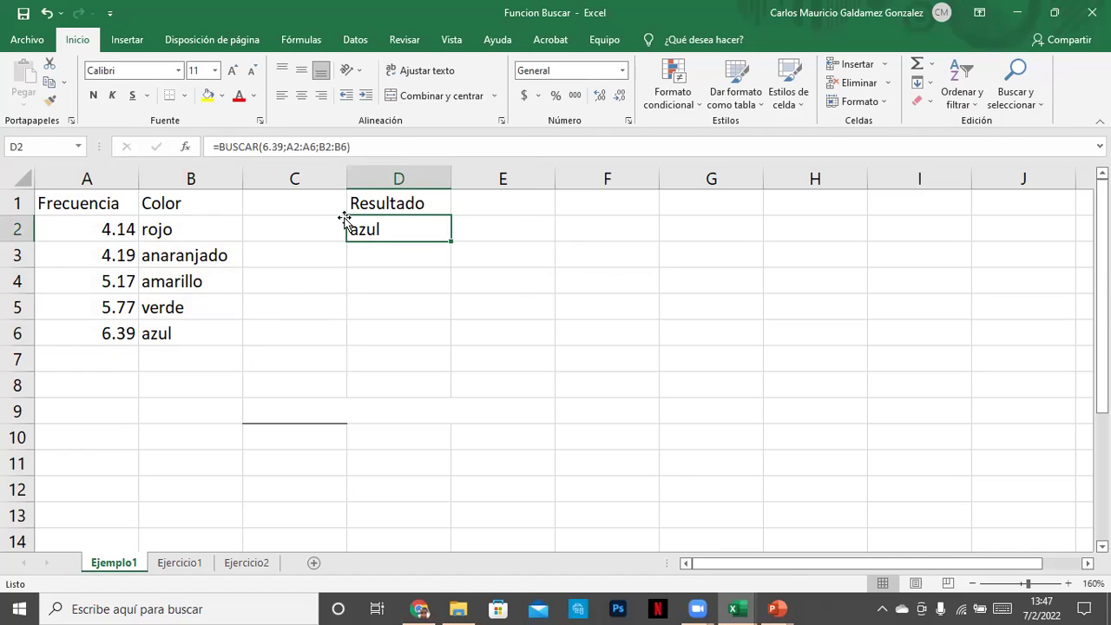
Swap the 6.39 in D2's formula for a reference to the empty cell E1
left_click(262, 146)
double_click(276, 146)
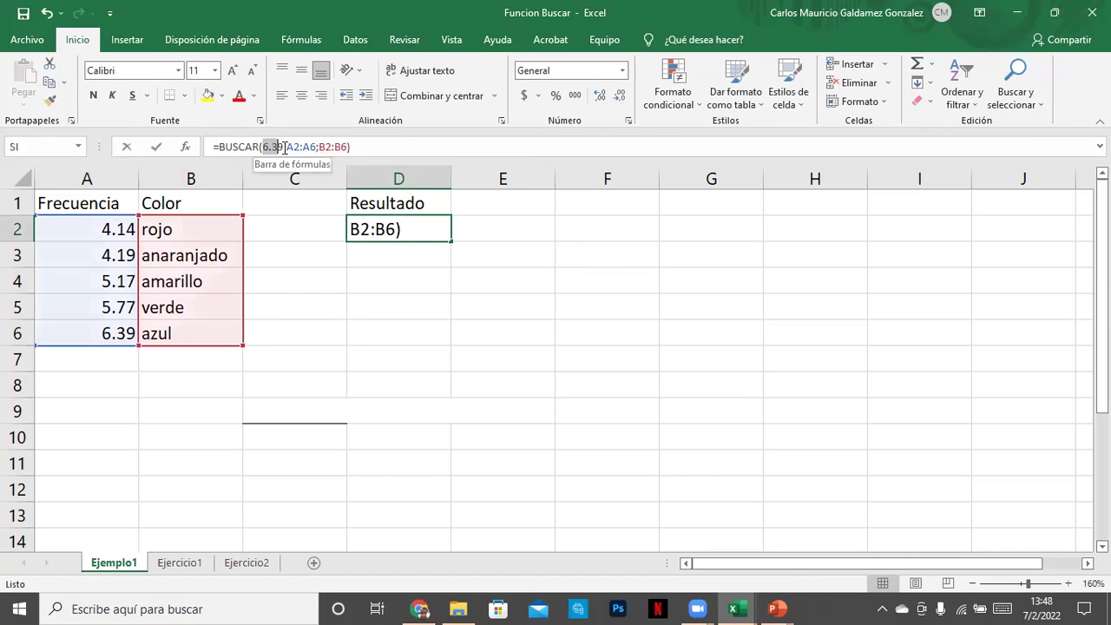
left_click(369, 232)
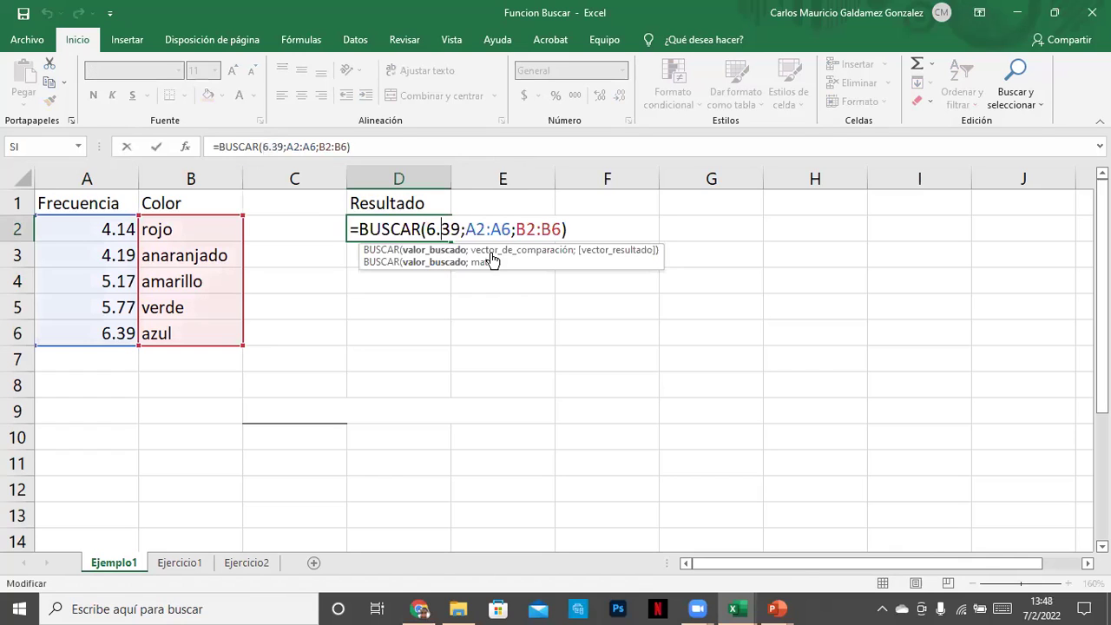
left_click_drag(425, 229, 462, 228)
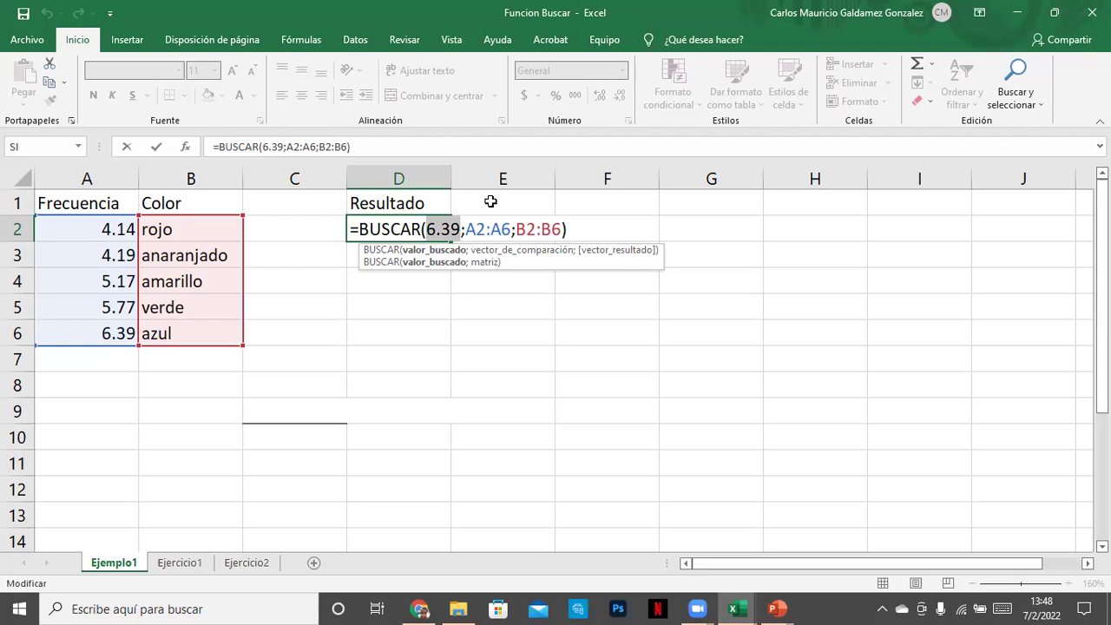
left_click(491, 201)
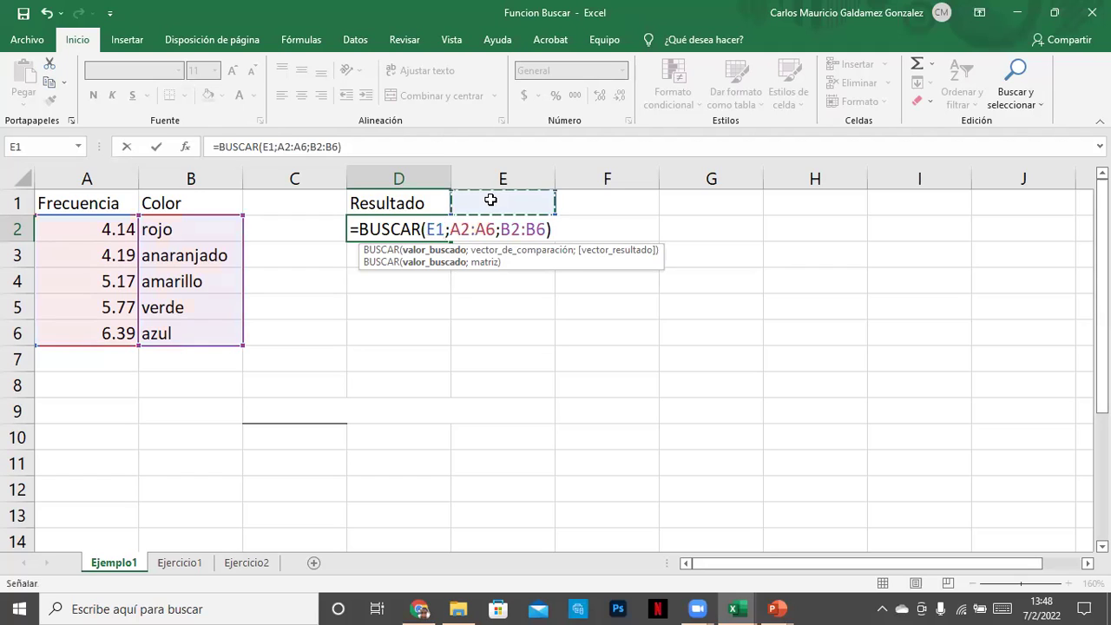
key("Return")
key("Return")
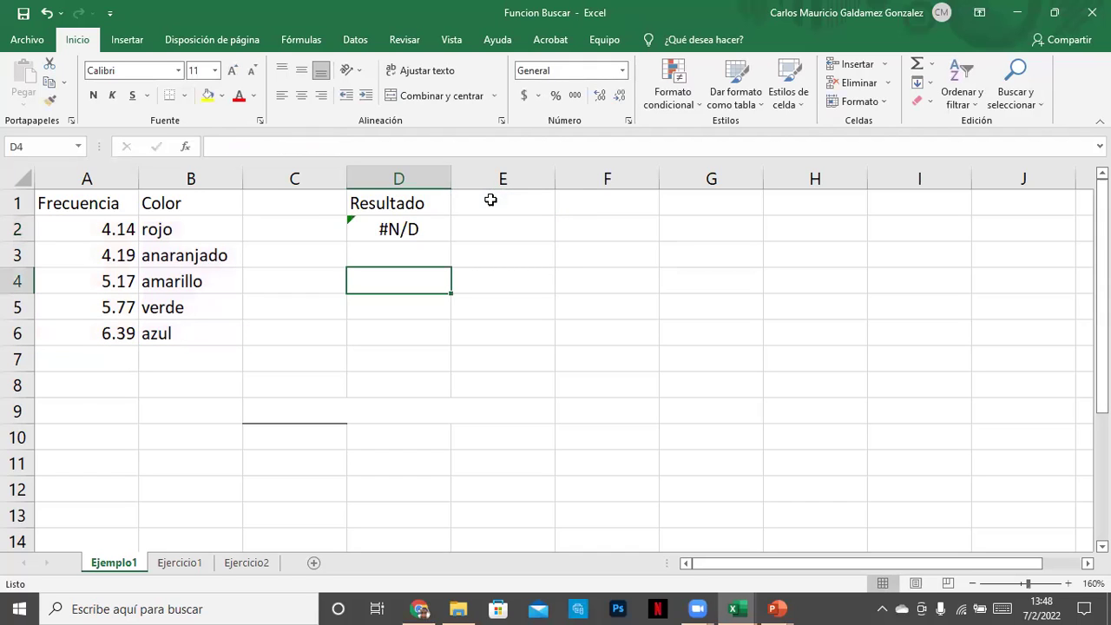
Enter 4.14 in cell E1 so D2's lookup returns rojo from B2:B6
key("Up")
key("Up")
left_click(490, 200)
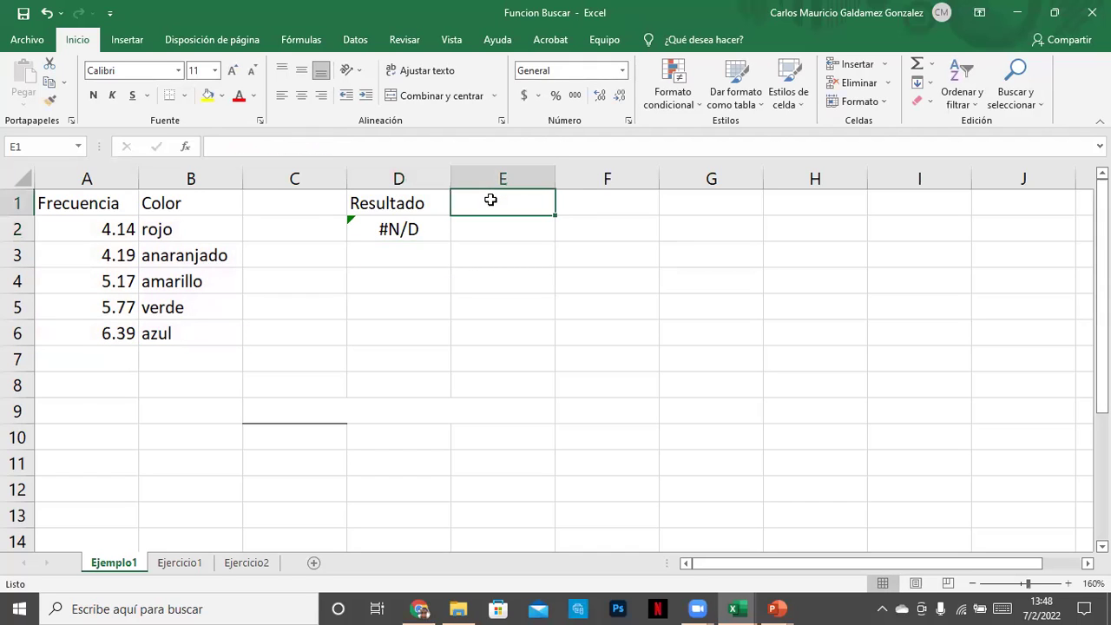
type("4")
key("Return")
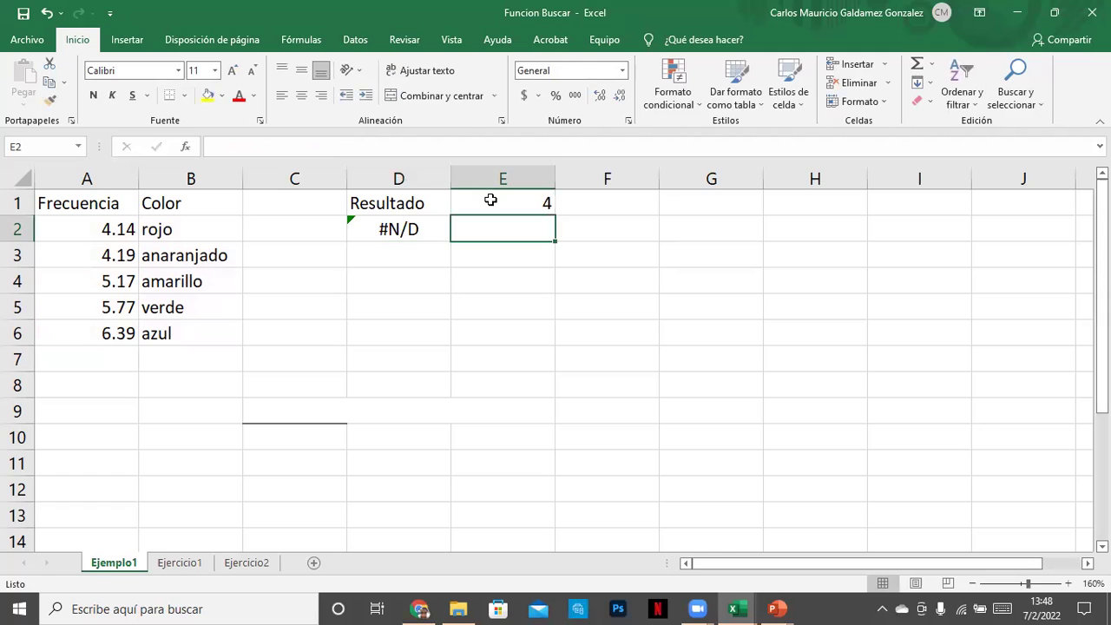
left_click(491, 200)
type("4.14")
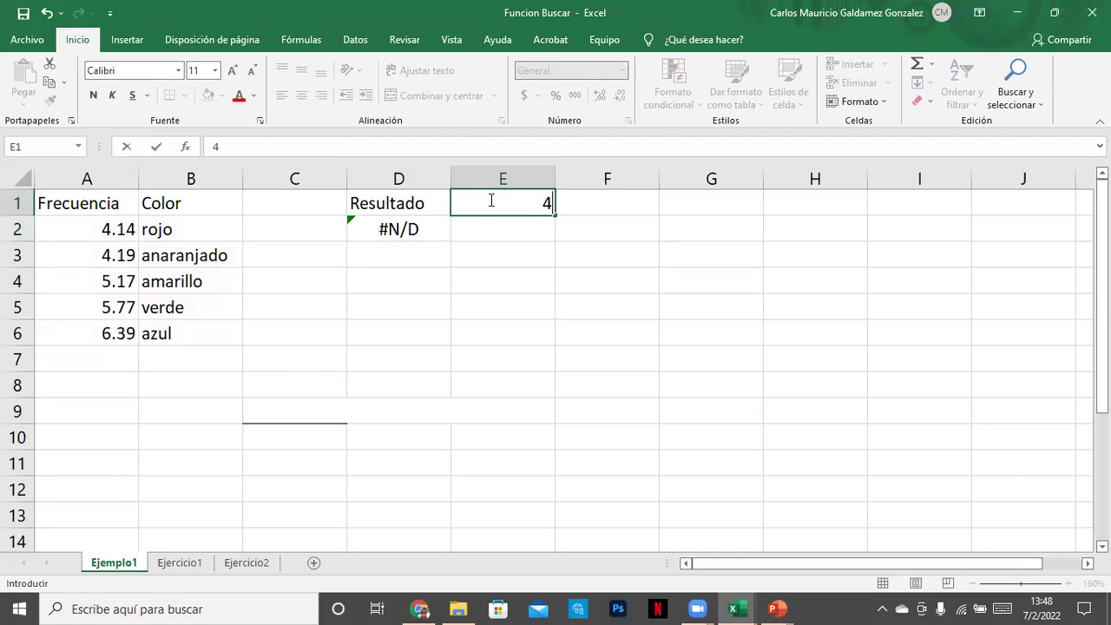
key("Return")
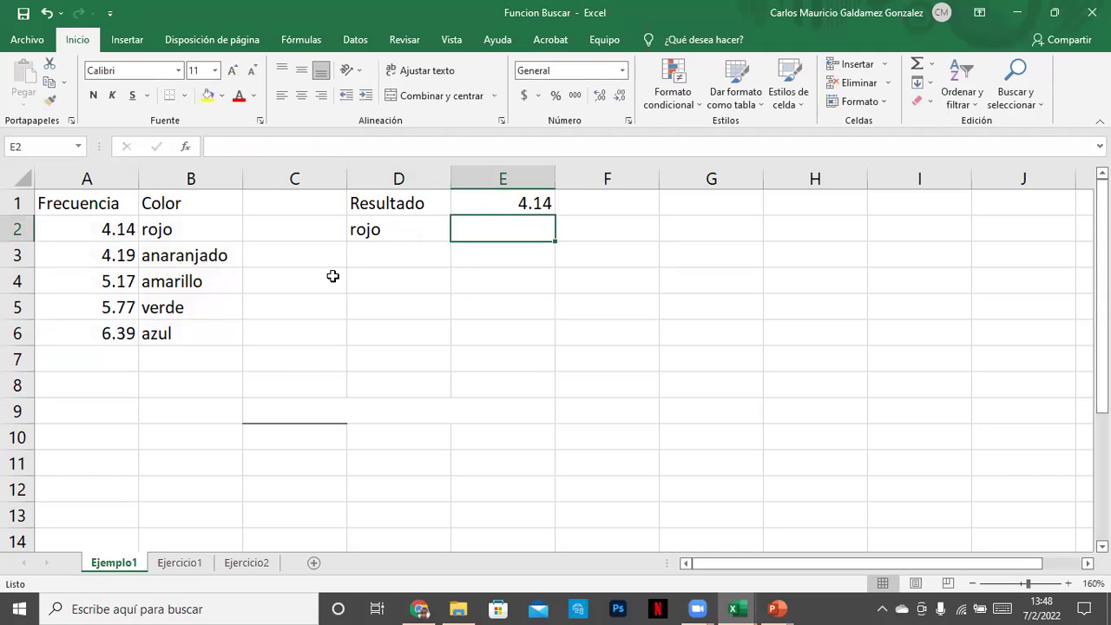
left_click_drag(162, 228, 184, 334)
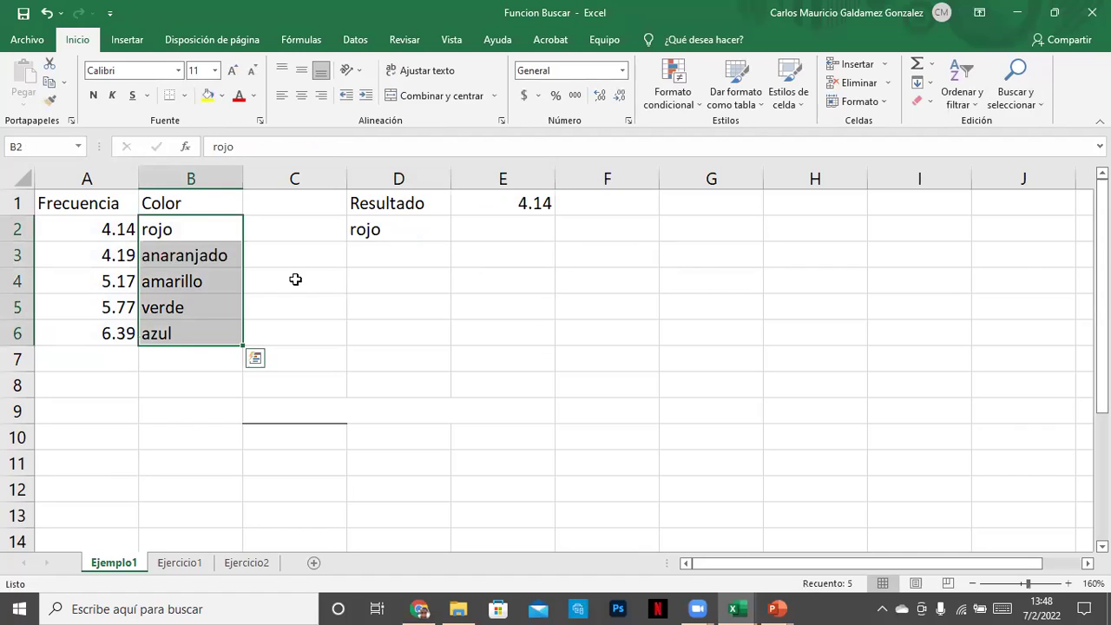
left_click(367, 232)
left_click(519, 208)
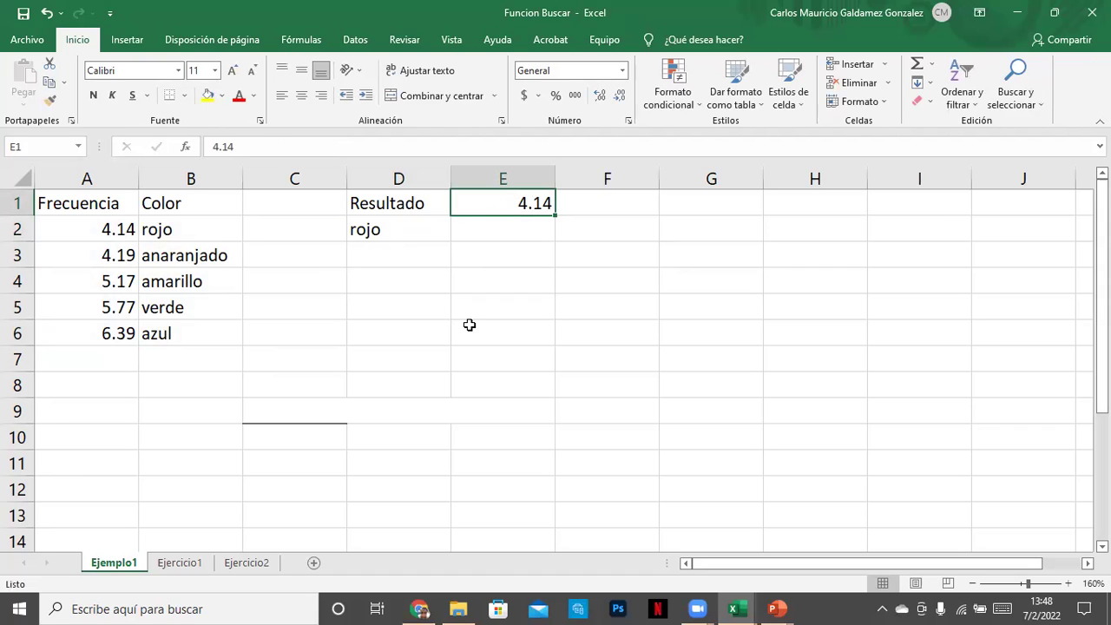
Put 4.14 directly into D2's formula in place of E1, then clear E1
left_click(372, 240)
double_click(269, 148)
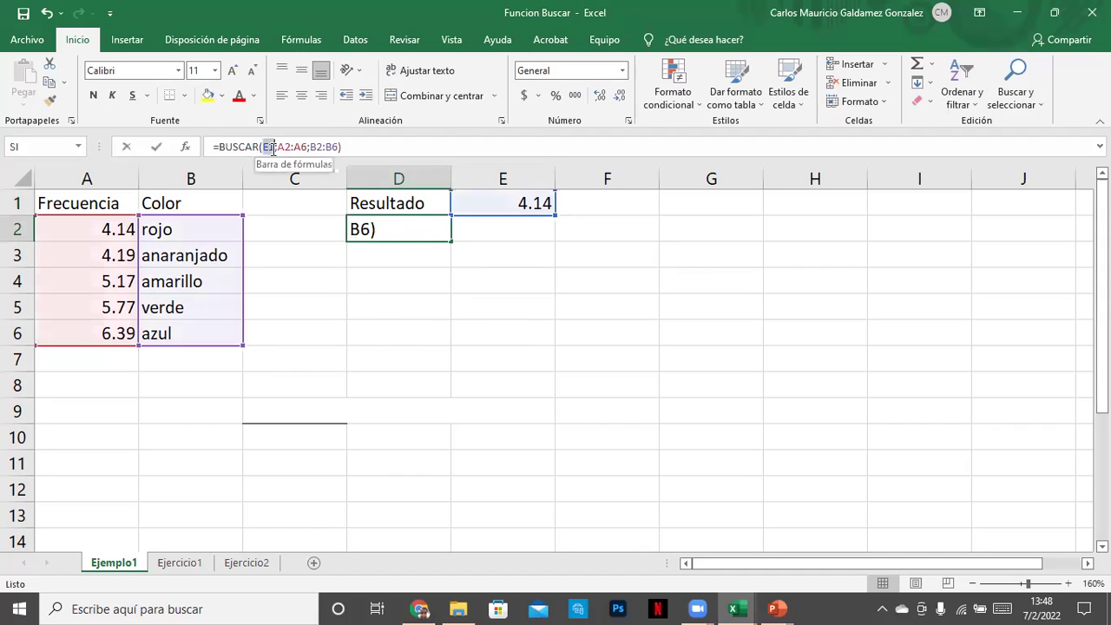
type("4.14")
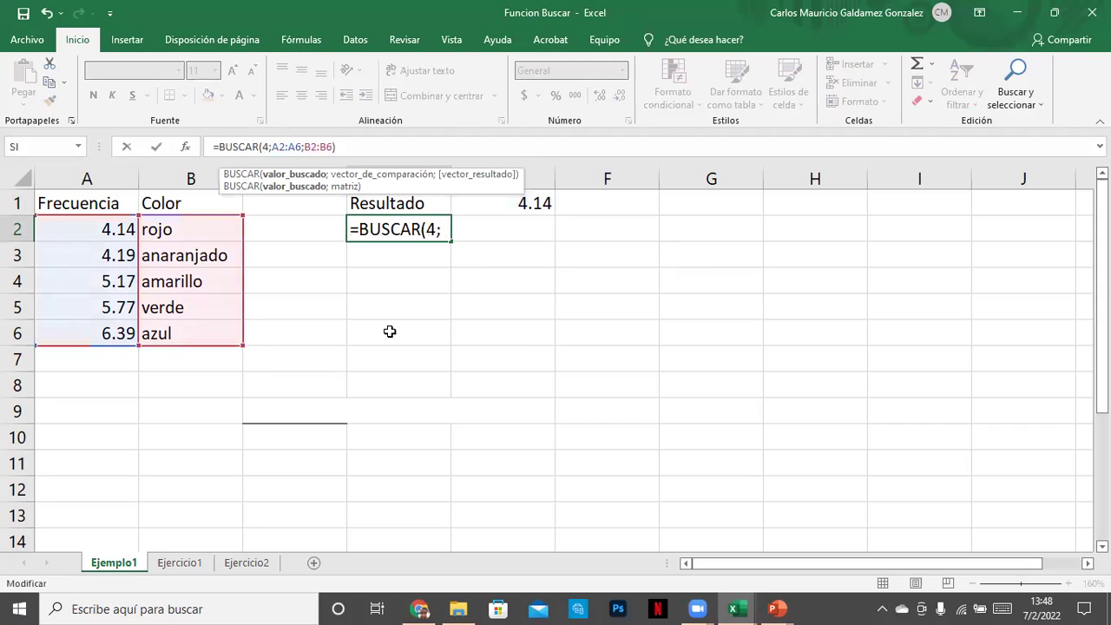
key("Return")
key("Up")
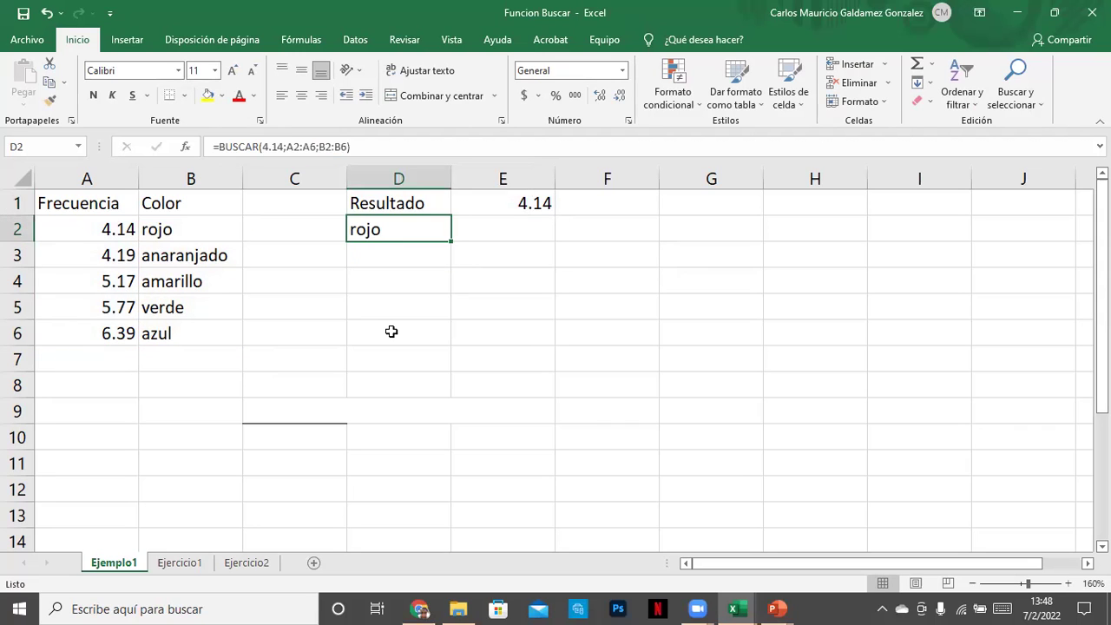
left_click(519, 192)
key("Delete")
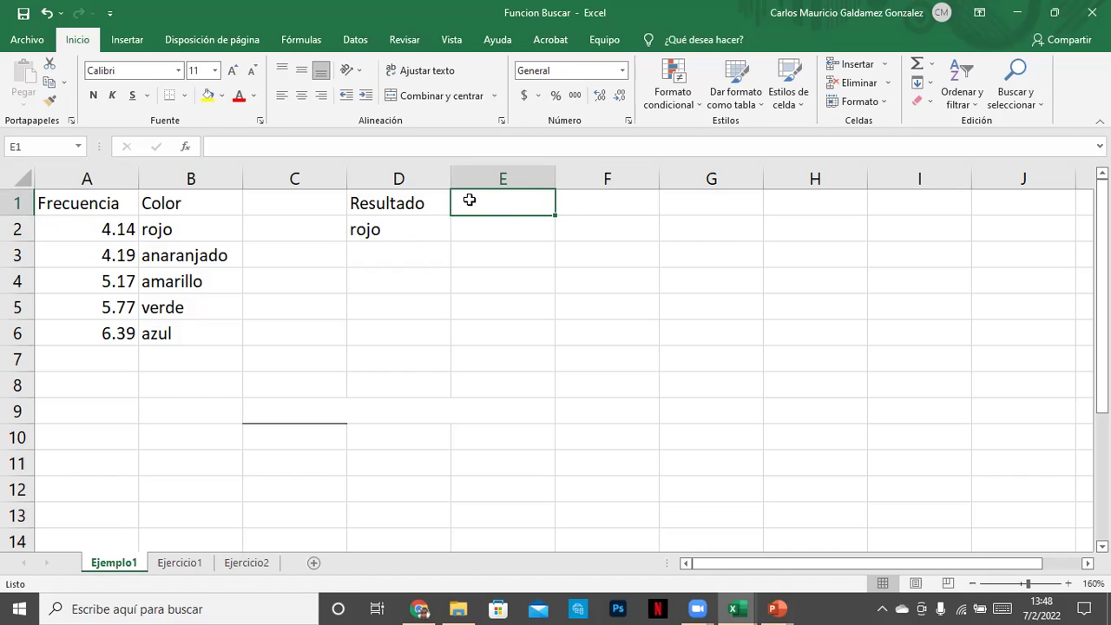
Reopen D2's formula and highlight its 4.14 lookup value
left_click(408, 229)
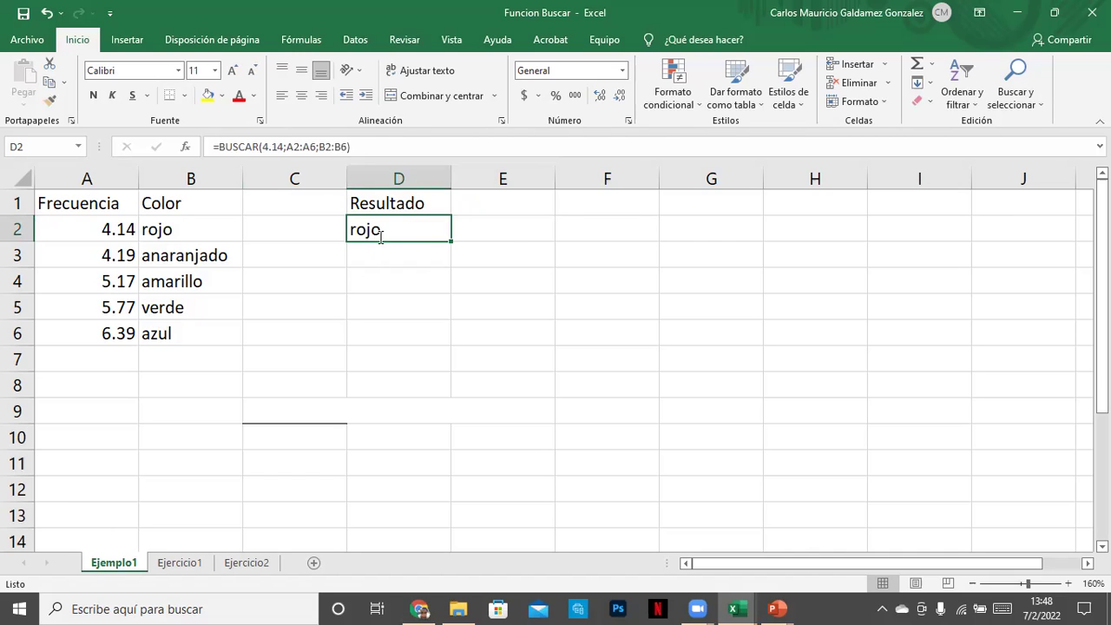
double_click(380, 230)
left_click_drag(262, 147, 284, 147)
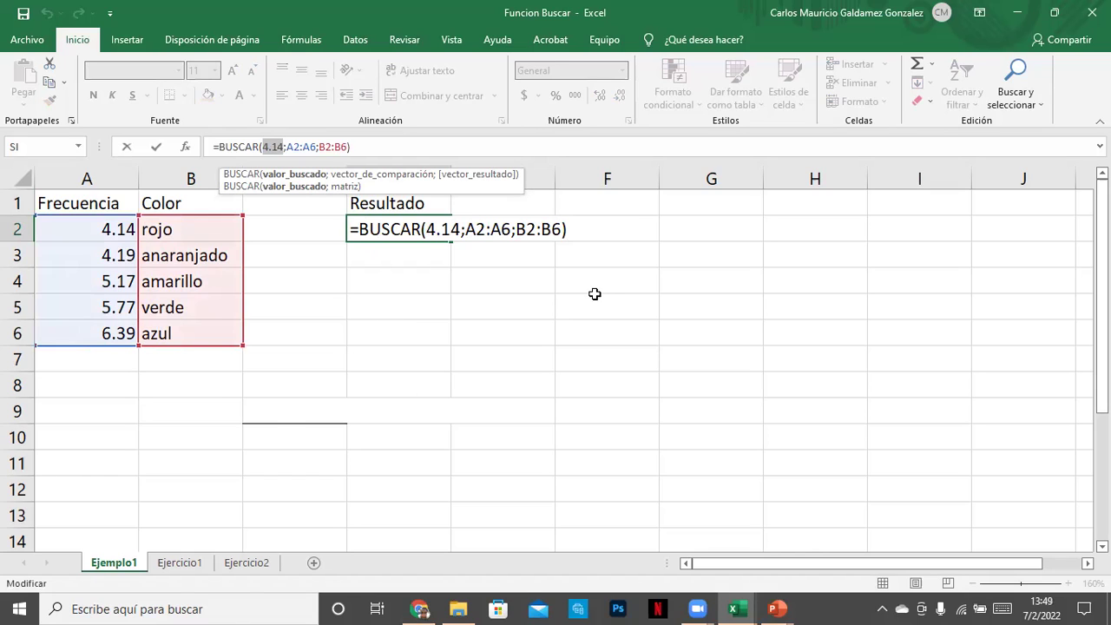
Rewrite D2 to look up azul, searching B2:B6 and returning from A2:A6
double_click(459, 229)
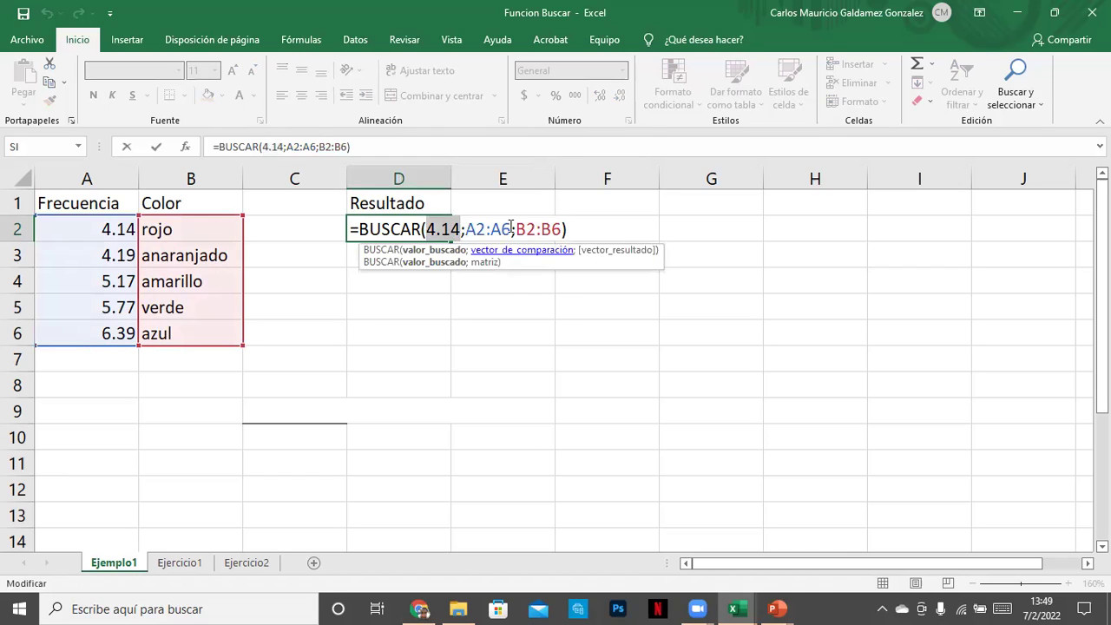
left_click_drag(517, 229, 562, 229)
left_click(467, 229)
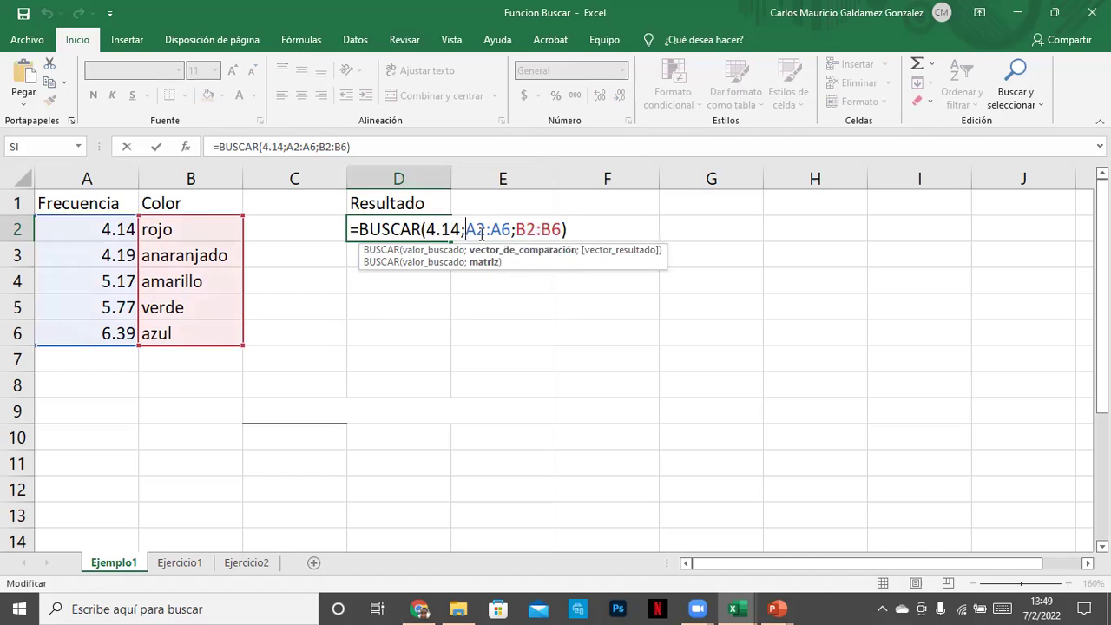
type("B2:B6")
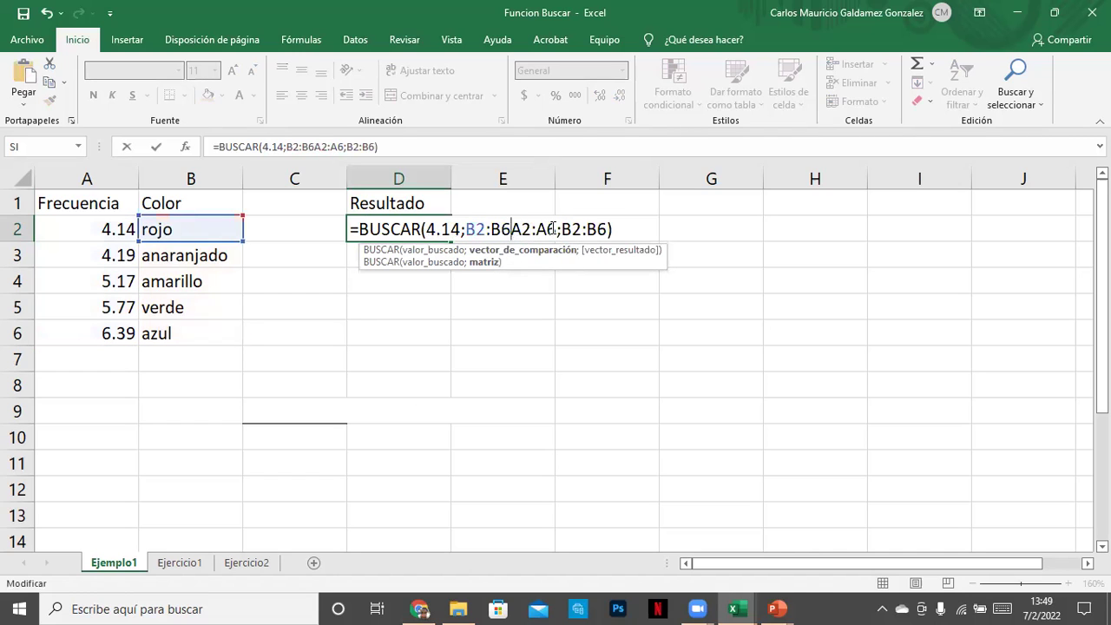
left_click(557, 230, "shift")
type(";")
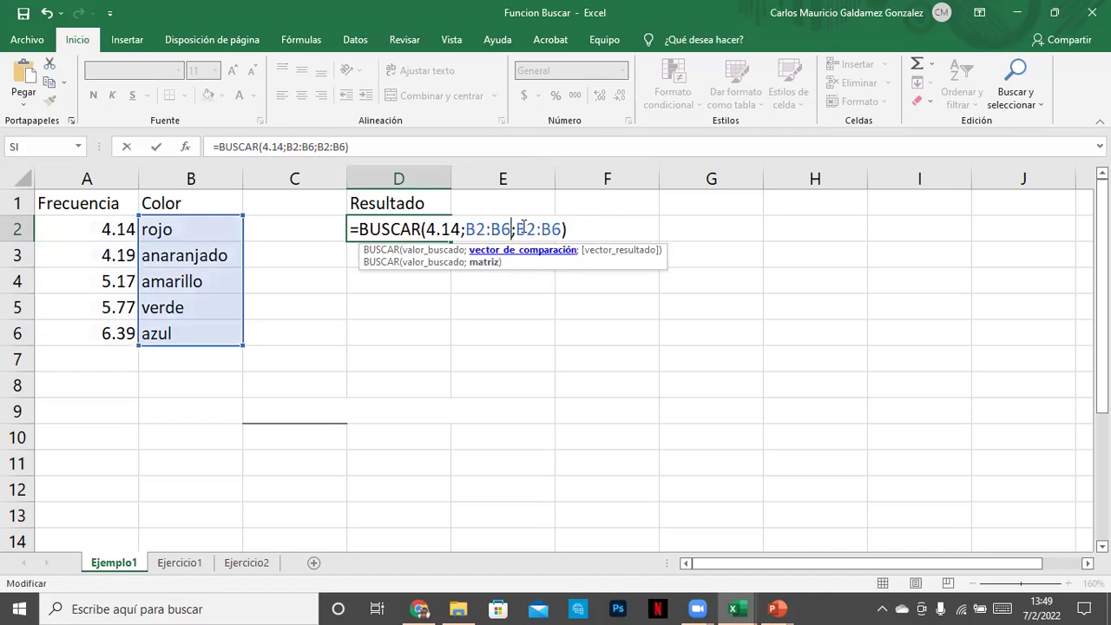
left_click_drag(518, 229, 562, 229)
type("A2:A6")
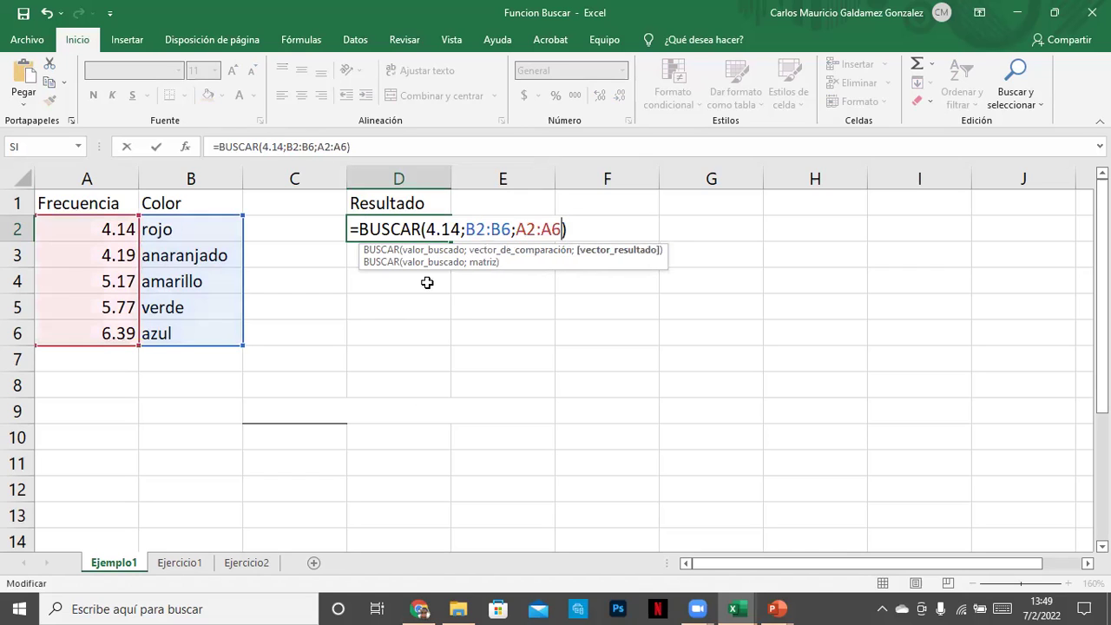
key("Left")
key("Left")
key("Left")
key("Left")
key("Left")
key("Left")
key("Left")
key("Left")
key("Left")
key("Left")
key("Left")
key("Left")
key("Left")
key("shift+Left")
key("shift+Left")
key("shift+Left")
key("shift+Left")
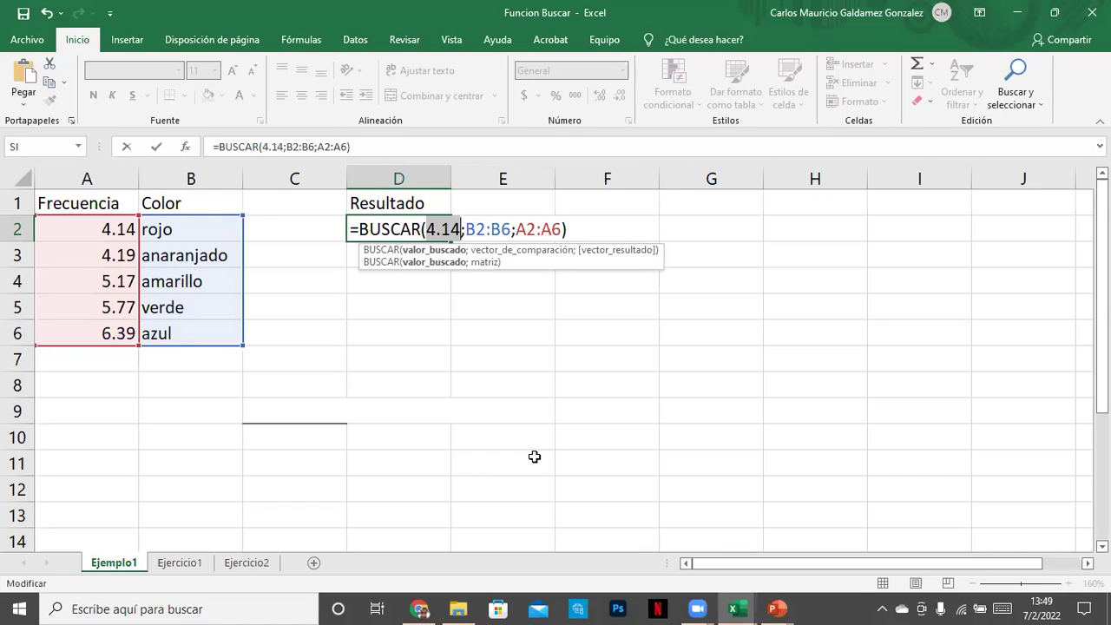
key("Return")
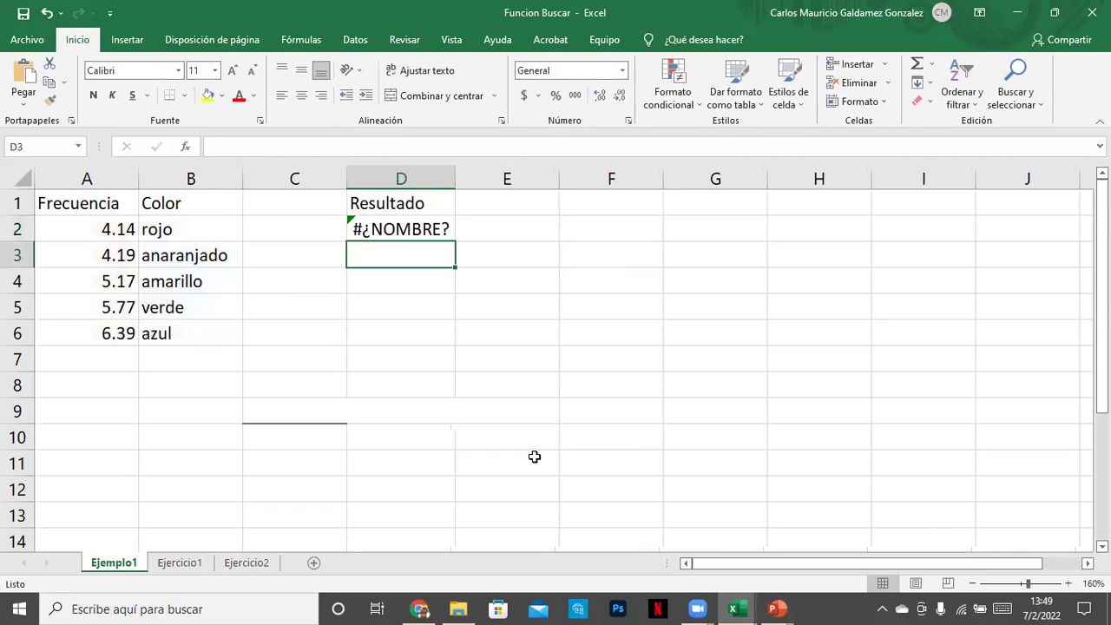
Wrap azul in quotes so =BUSCAR("azul";B2:B6;A2:A6) returns 5.17
key("Up")
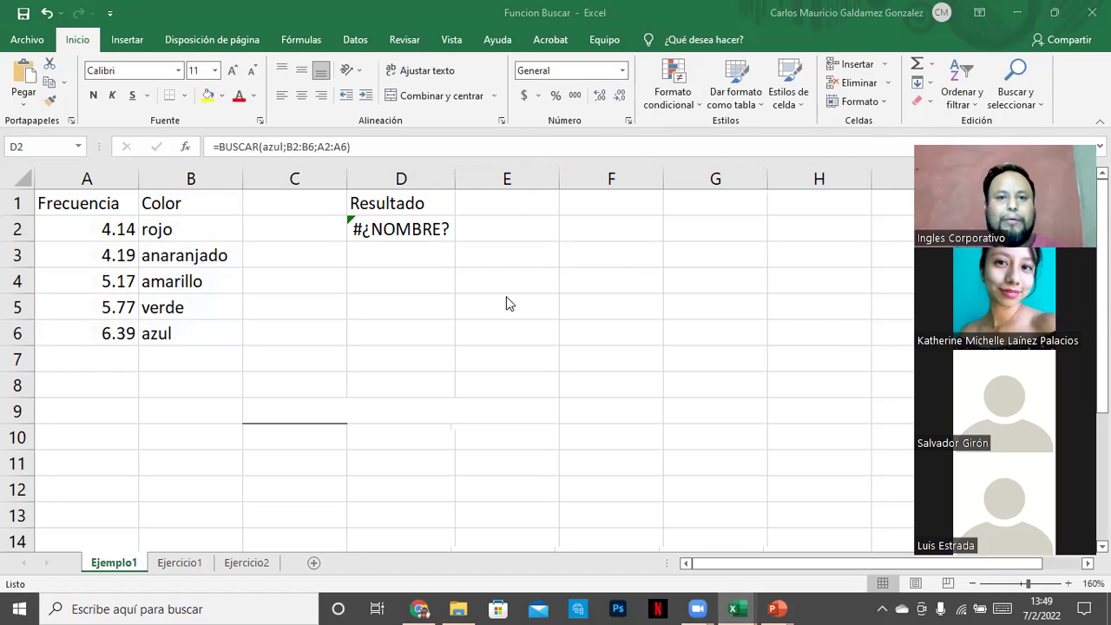
left_click(378, 229)
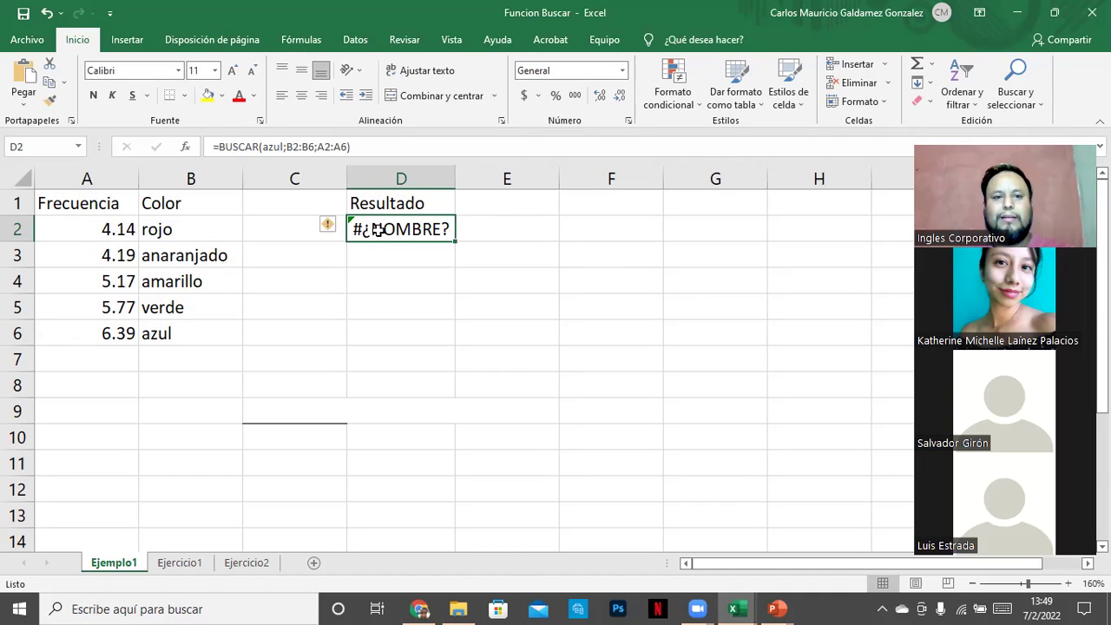
left_click(275, 147)
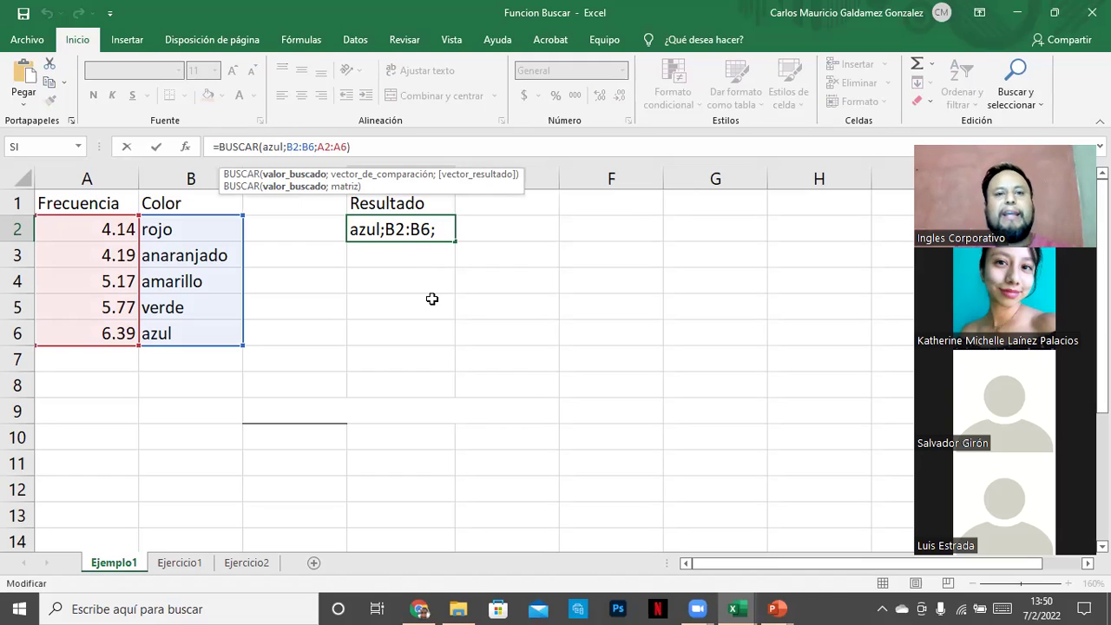
type("\"")
key("Right")
key("Right")
key("Right")
key("Right")
type("\"")
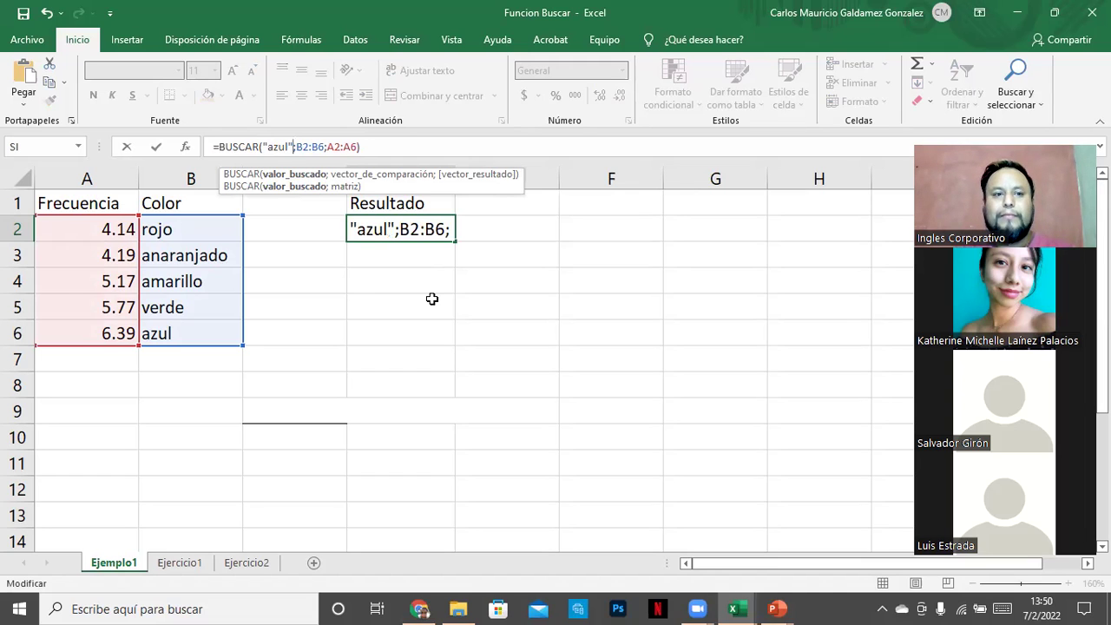
key("Return")
key("Up")
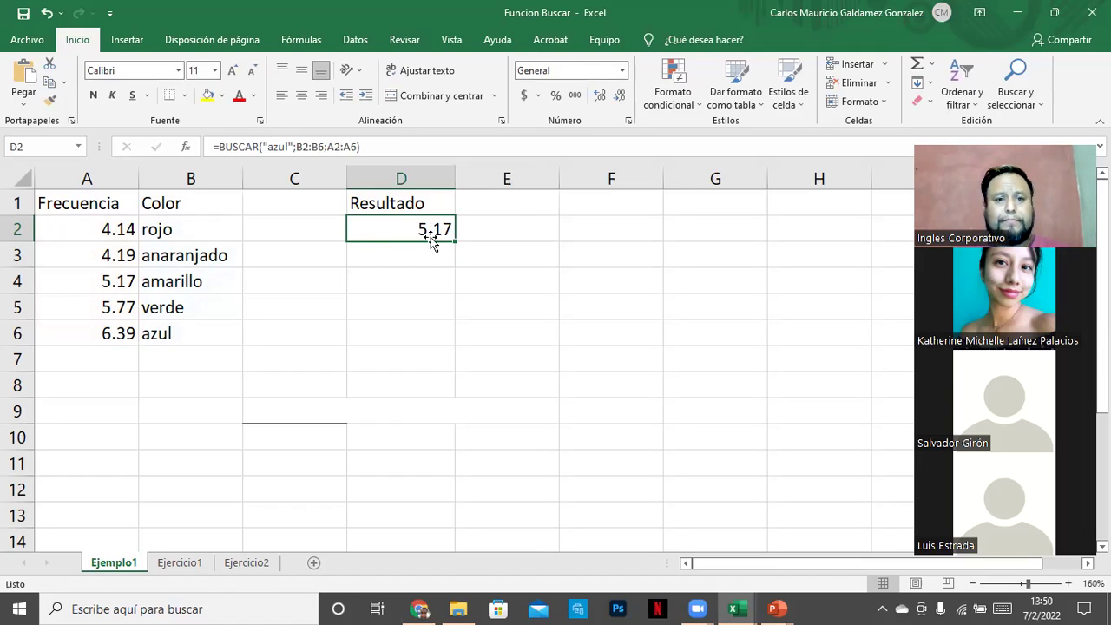
Undo D2's formula back to =BUSCAR(4.14;A2:A6;B2:B6)
left_click(263, 146)
left_click_drag(263, 147, 295, 147)
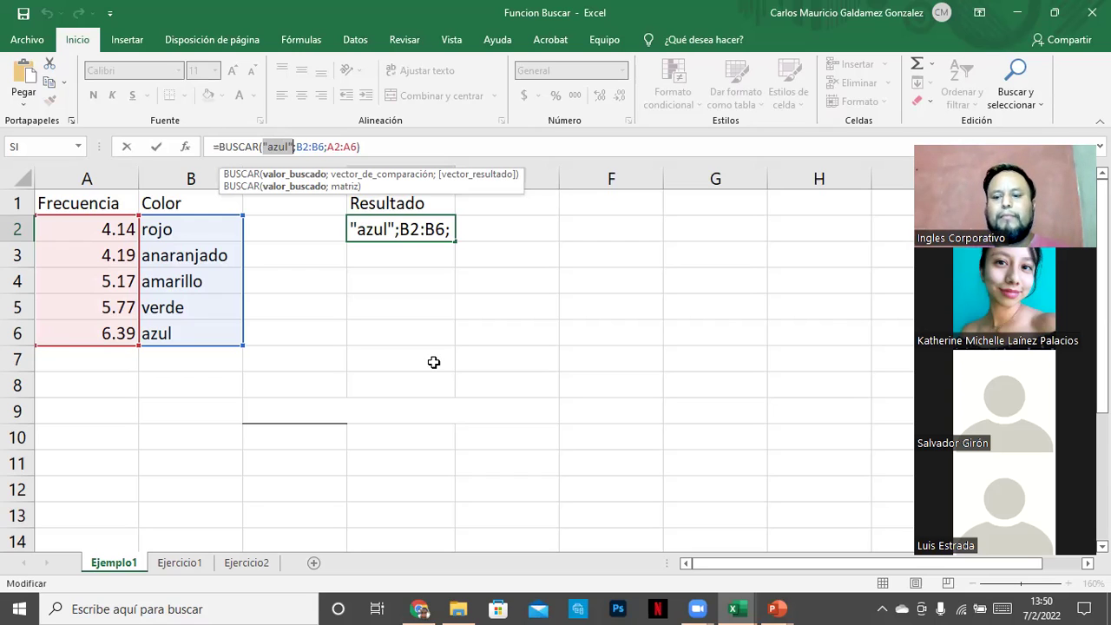
key("Right")
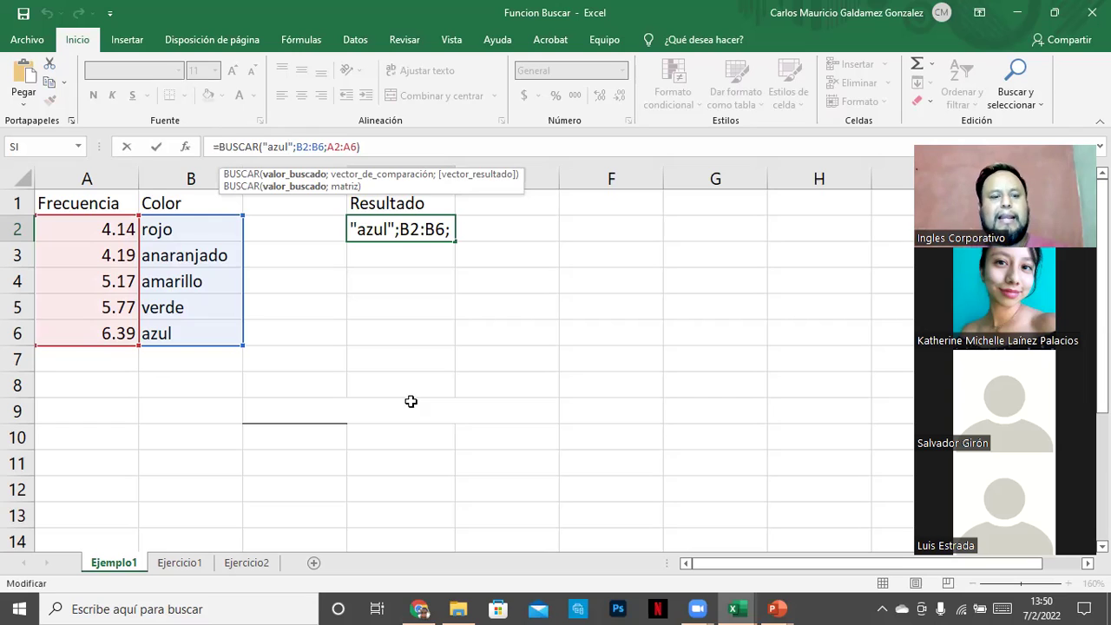
key("ctrl+Return")
key("ctrl+z")
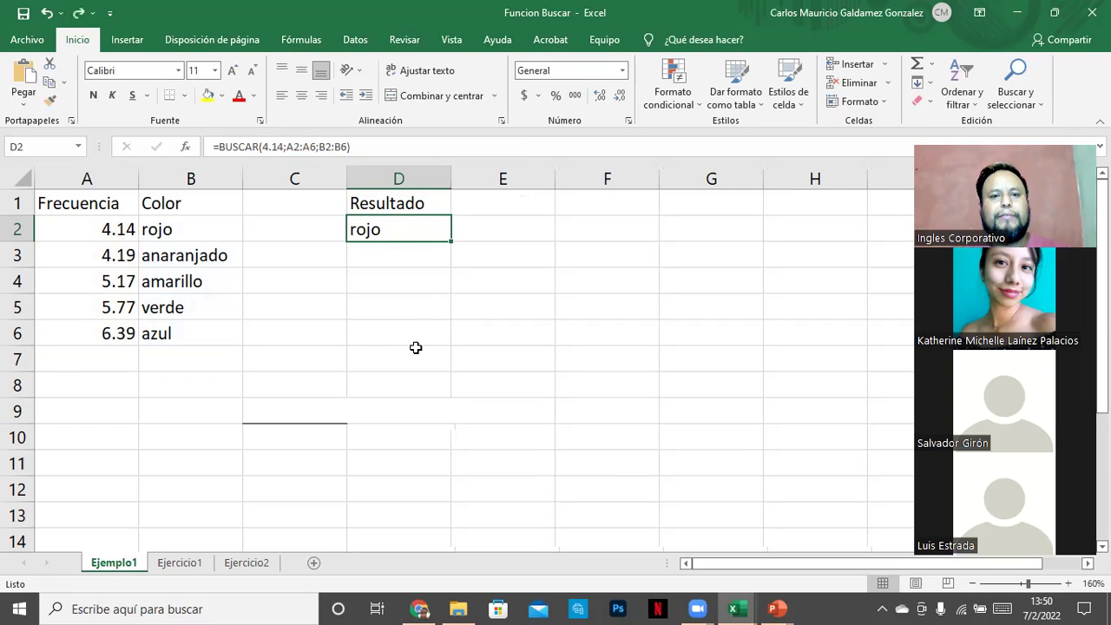
Replace 4.14 with the text "<4.20" as lookup value, which returns #N/D
double_click(265, 146)
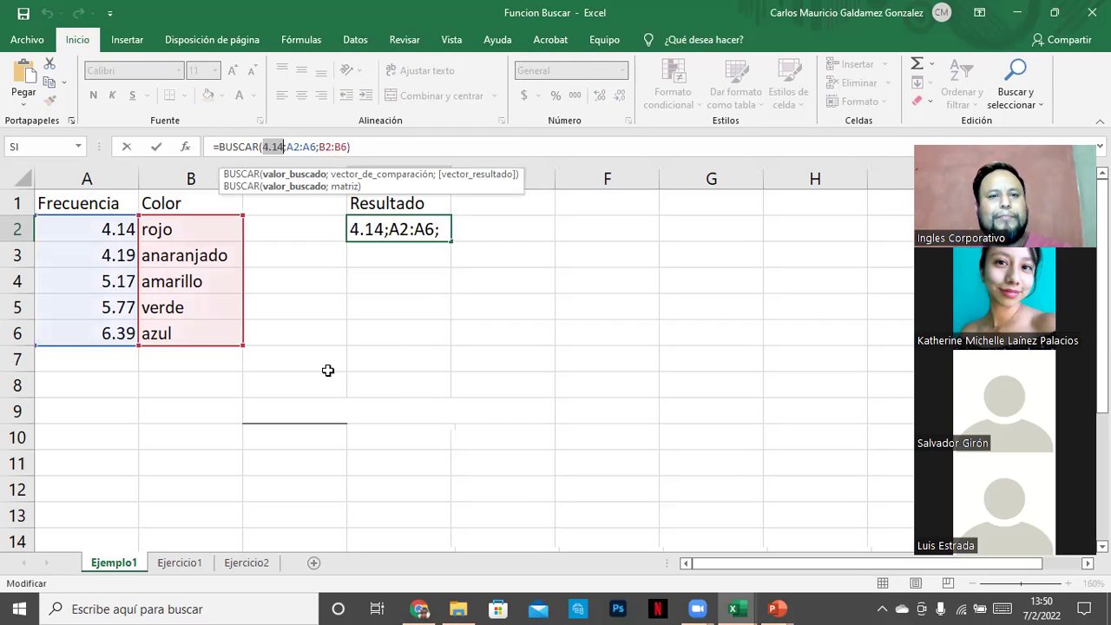
type("\"\"")
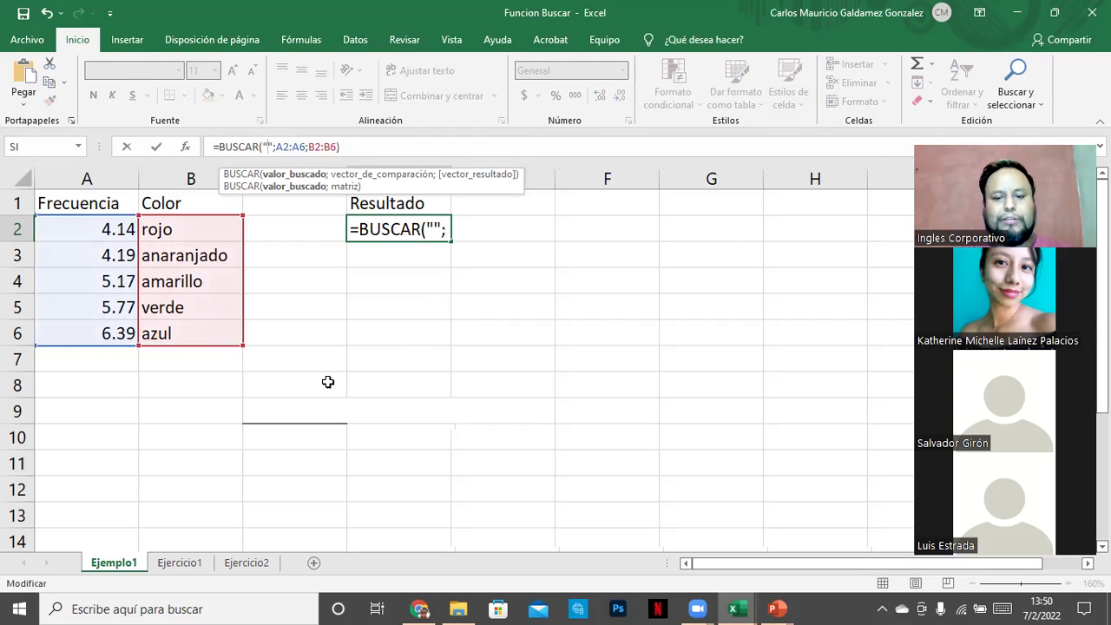
type("<")
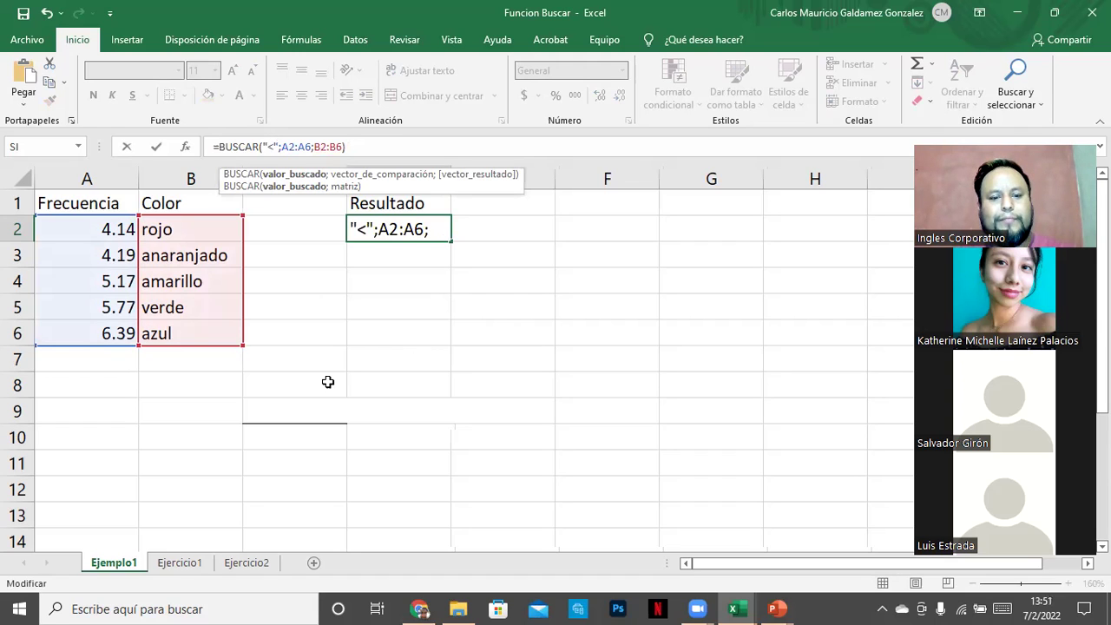
type("4.20")
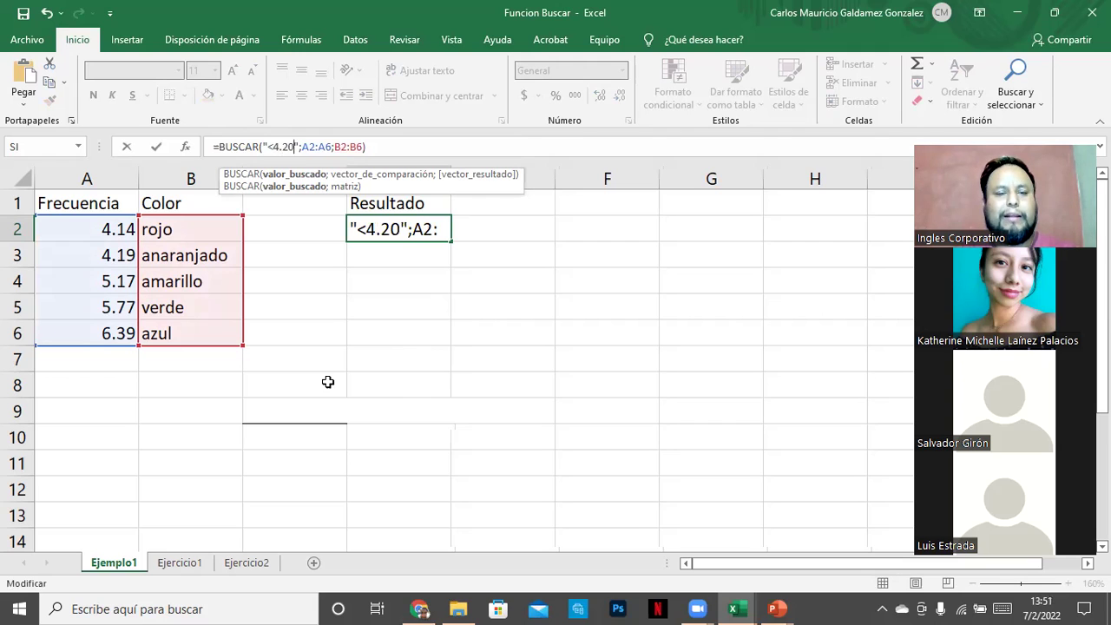
key("Return")
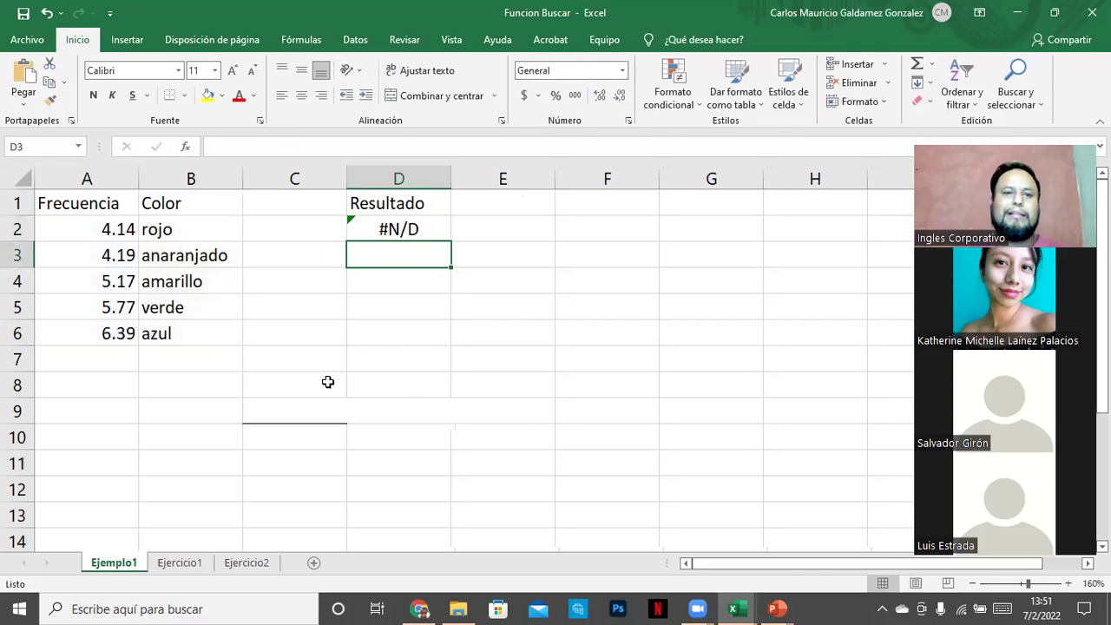
Undo to restore D2's 4.14 lookup returning rojo, clear E1, and reselect 4.14
key("Up")
key("ctrl+z")
key("ctrl+z")
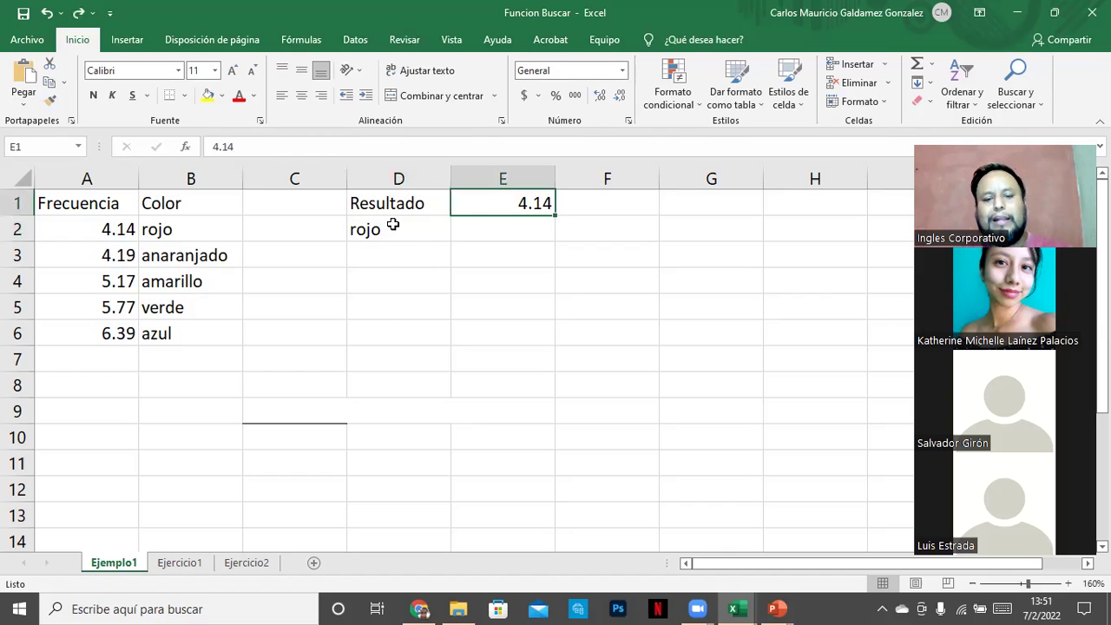
key("Delete")
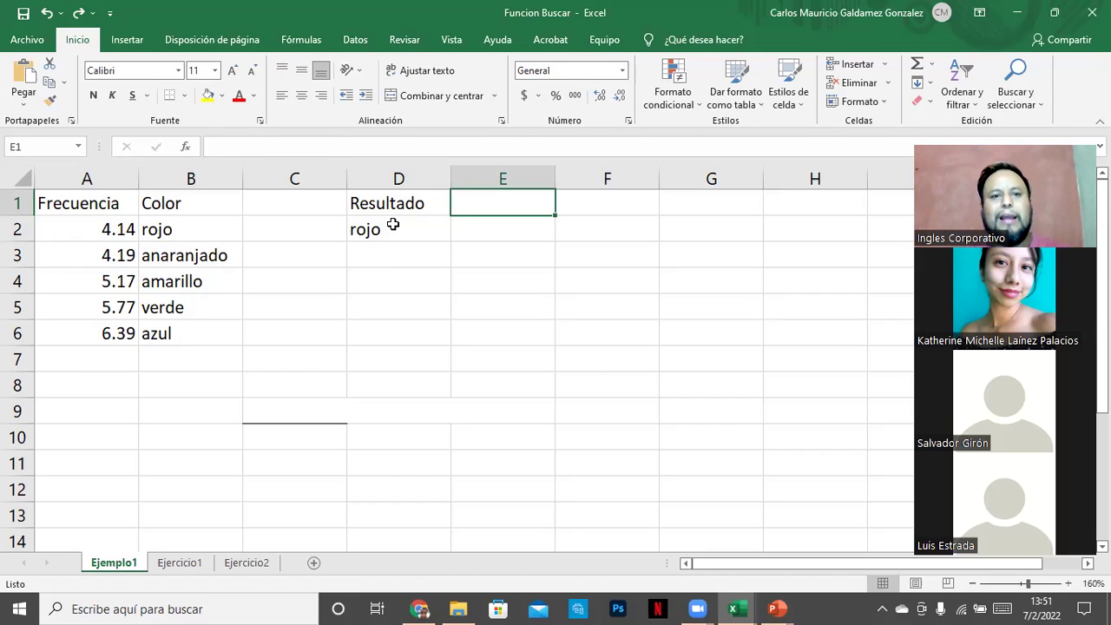
left_click(393, 228)
left_click(279, 145)
double_click(280, 146)
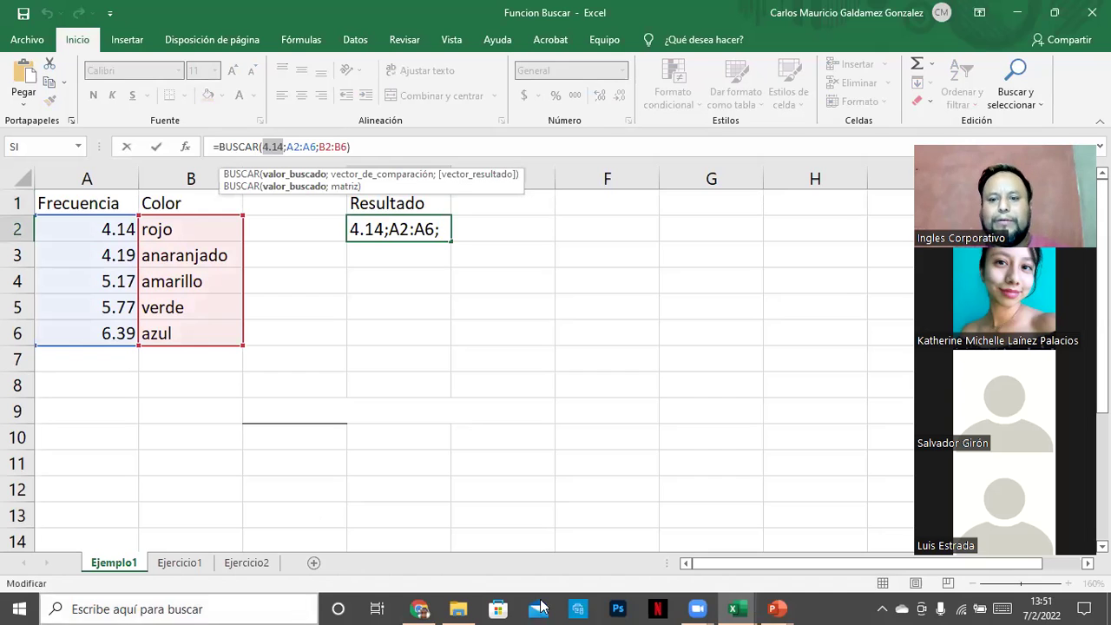
left_click(778, 608)
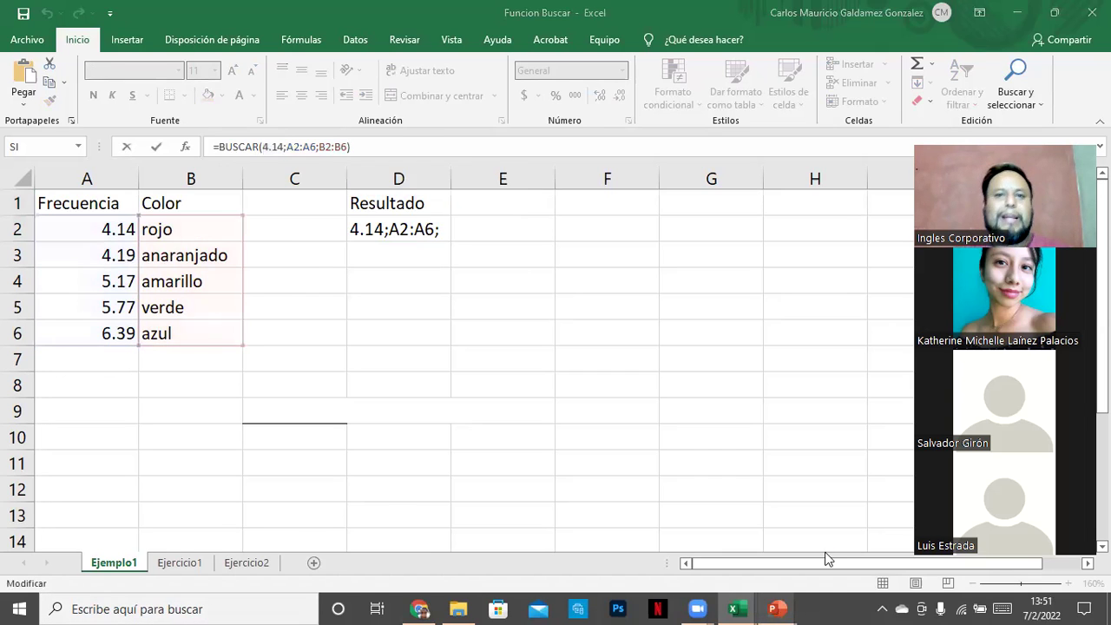